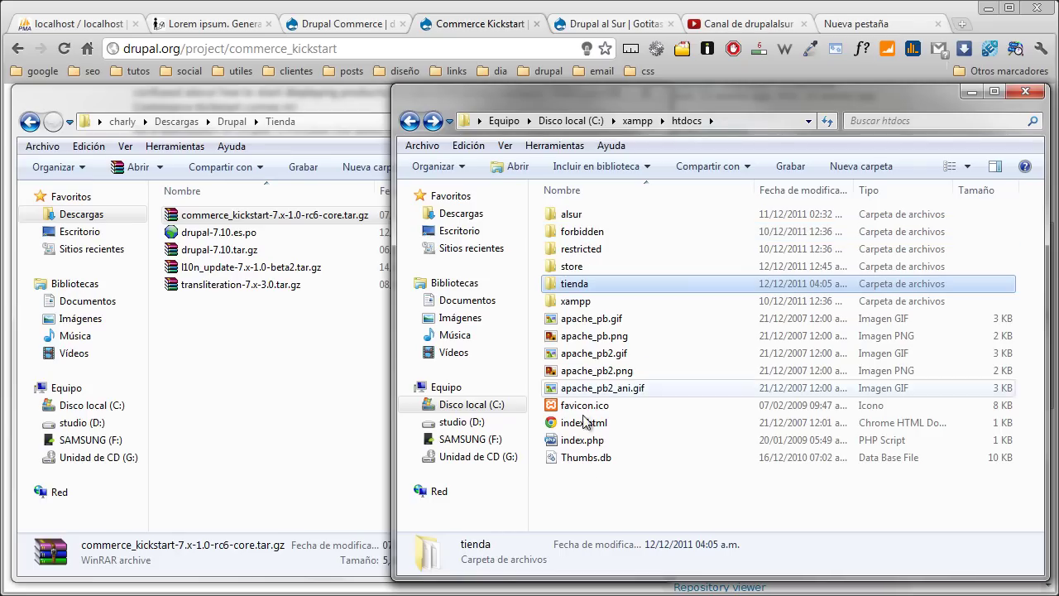
- Create a new 'translations' folder inside tienda\profiles\commerce_kickstart
{"action": "double_click", "coordinate": [581, 288]}
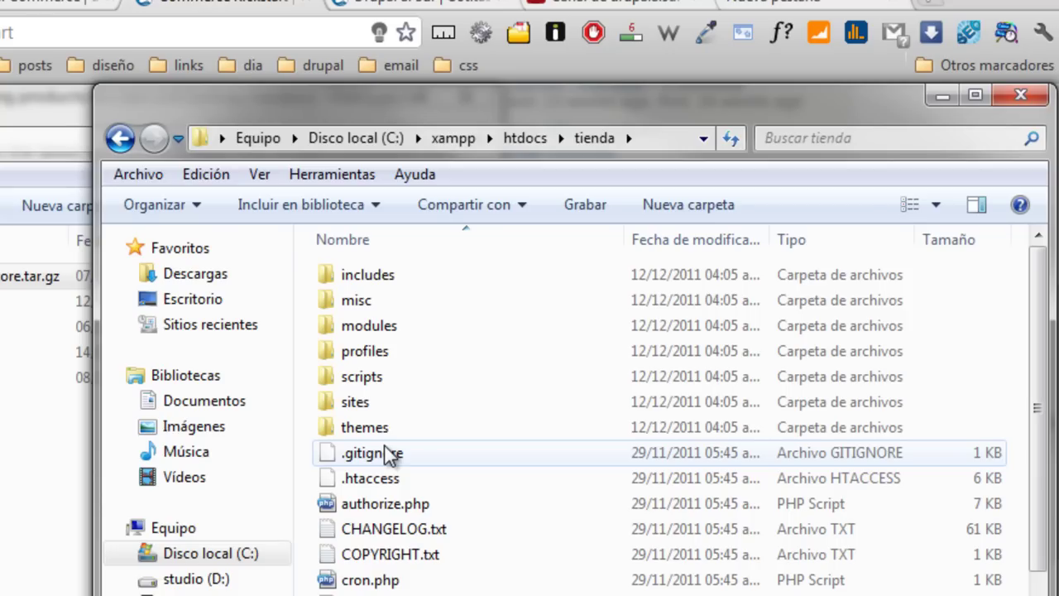
{"action": "double_click", "coordinate": [406, 350]}
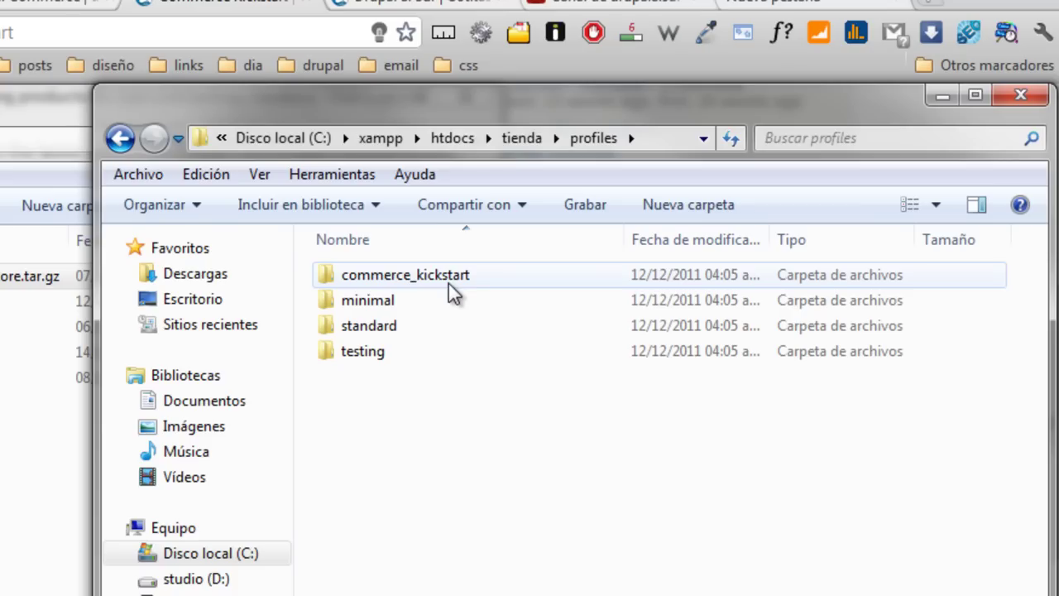
{"action": "double_click", "coordinate": [448, 283]}
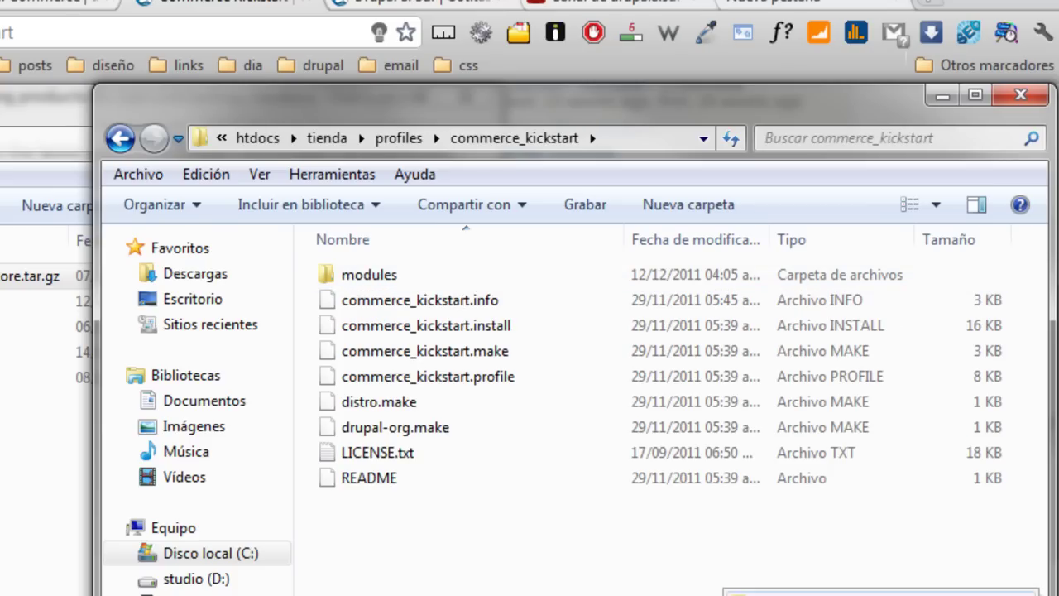
{"action": "key", "text": "ctrl+shift+n"}
{"action": "type", "text": "translations"}
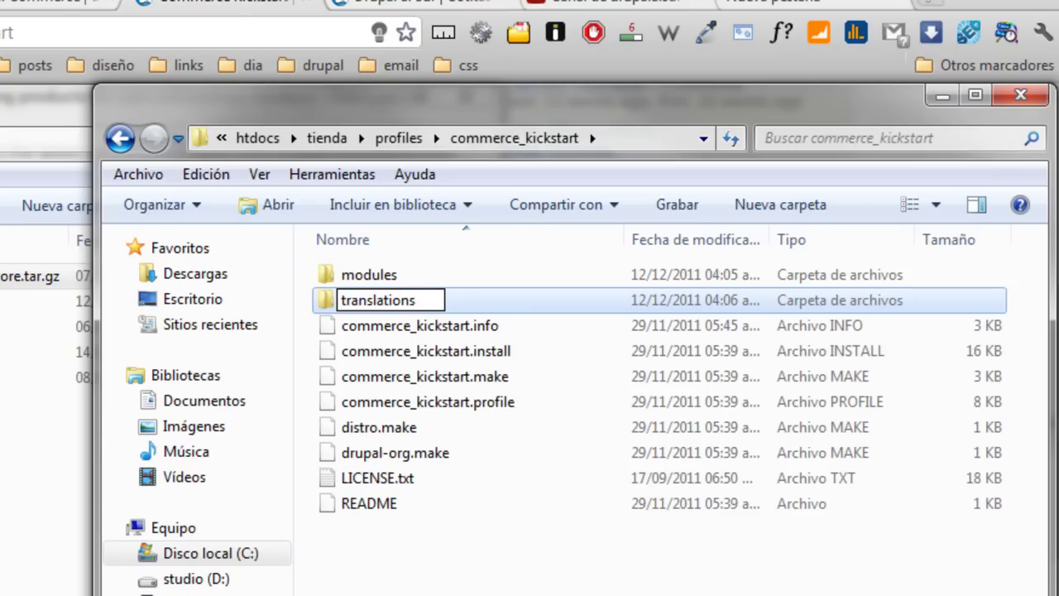
{"action": "key", "text": "Return"}
- Copy drupal-7.10.es.po into the translations folder
{"action": "double_click", "coordinate": [404, 305]}
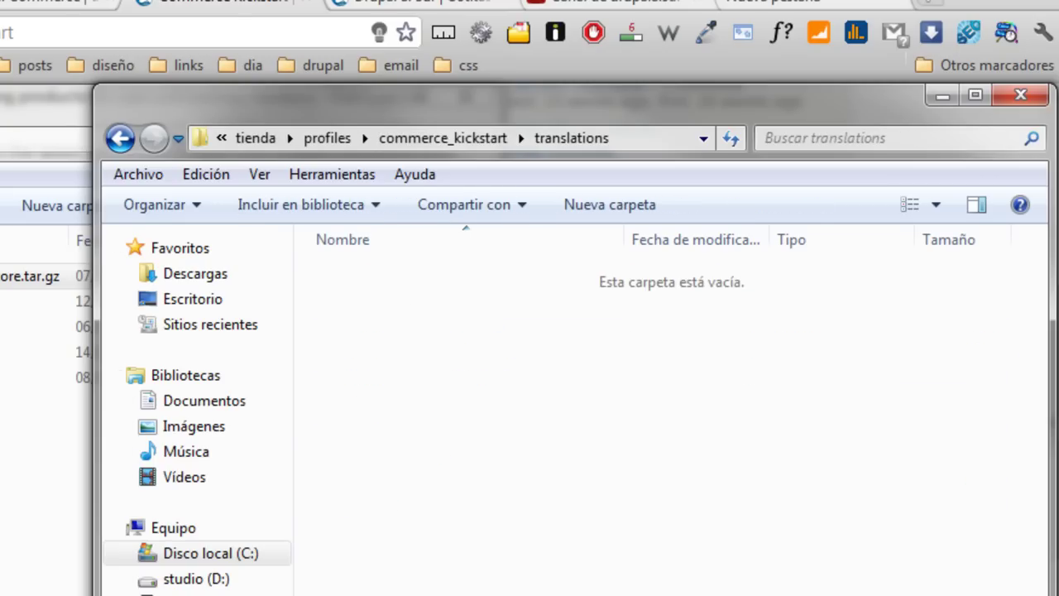
{"action": "left_click", "coordinate": [49, 414]}
{"action": "left_click_drag", "start_coordinate": [141, 301], "coordinate": [685, 536]}
{"action": "left_click", "coordinate": [794, 546]}
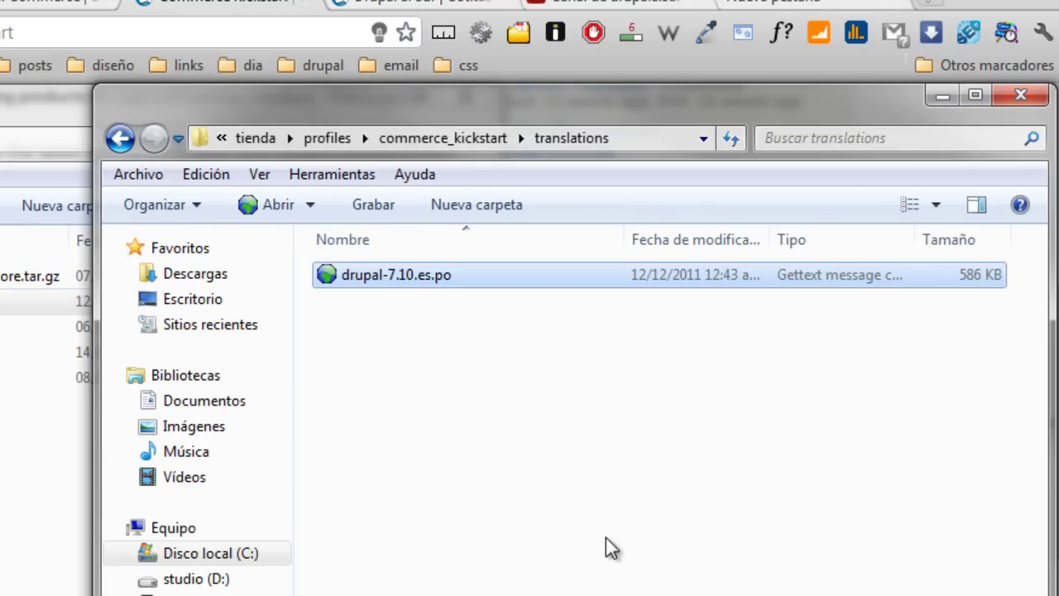
- Load the local tienda site in the browser
{"action": "left_click", "coordinate": [732, 29]}
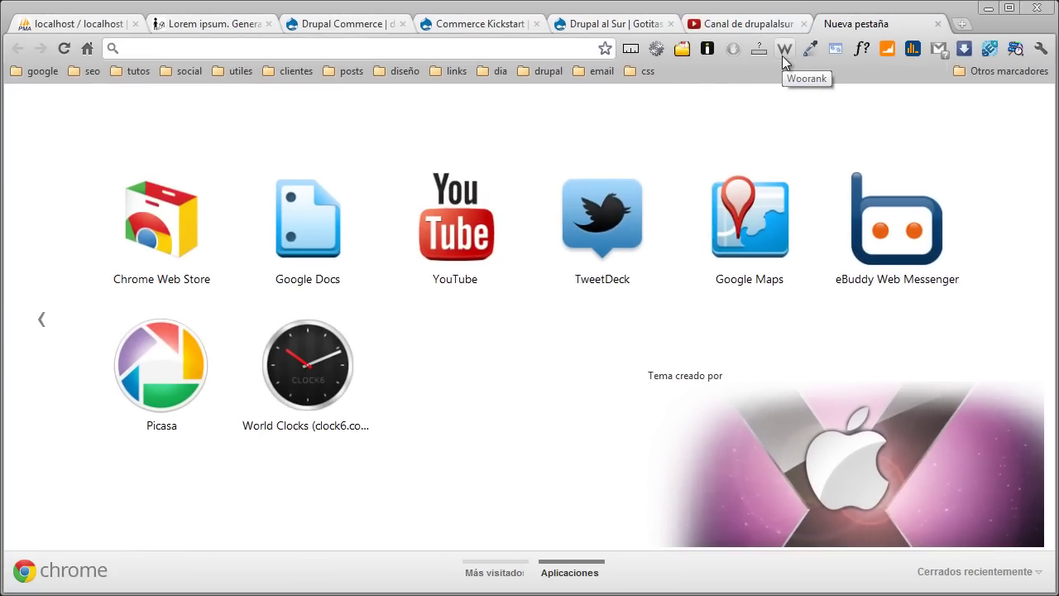
{"action": "type", "text": "tienda"}
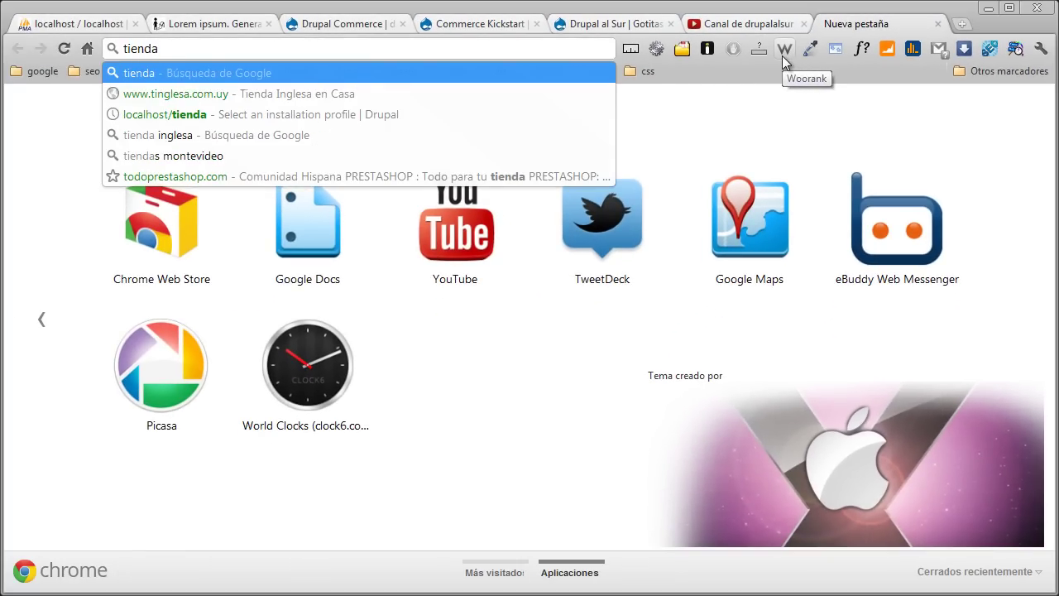
{"action": "key", "text": "Down"}
{"action": "key", "text": "Down"}
{"action": "key", "text": "Return"}
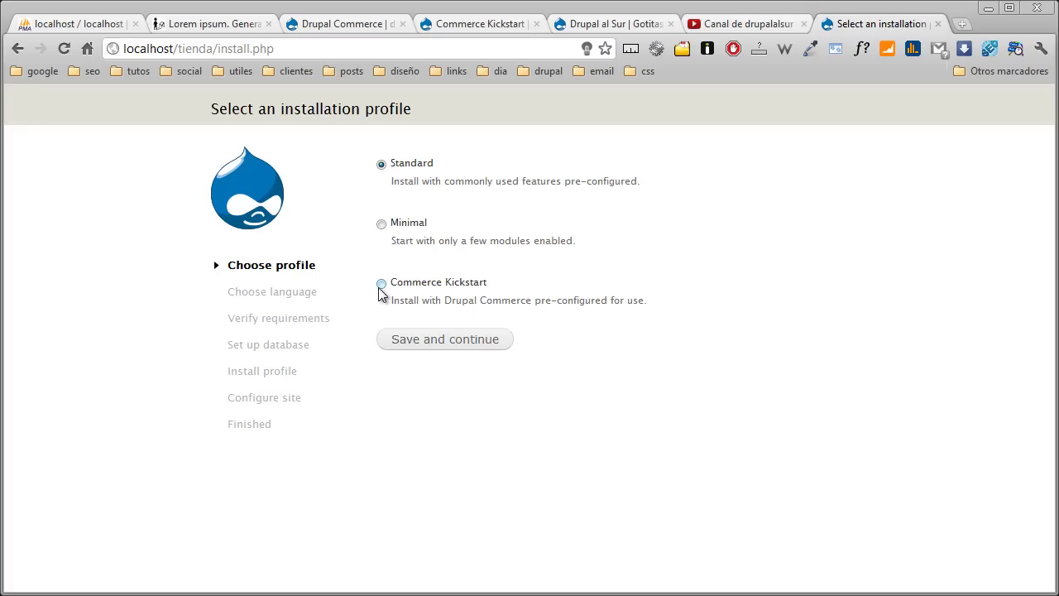
- Choose the Commerce Kickstart profile and Spanish (Español) as the install language
{"action": "left_click", "coordinate": [382, 284]}
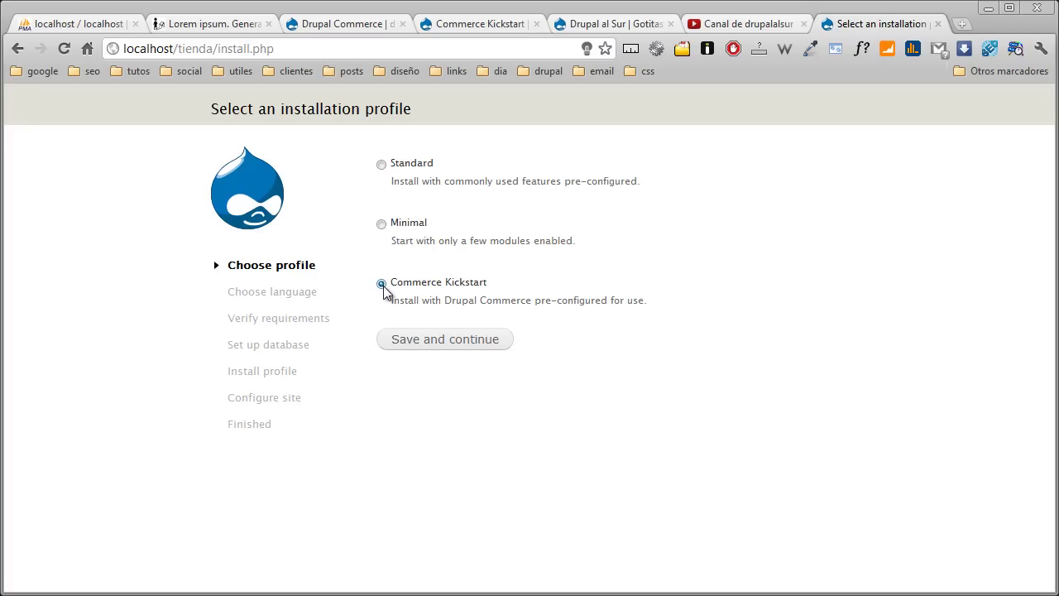
{"action": "left_click", "coordinate": [482, 344]}
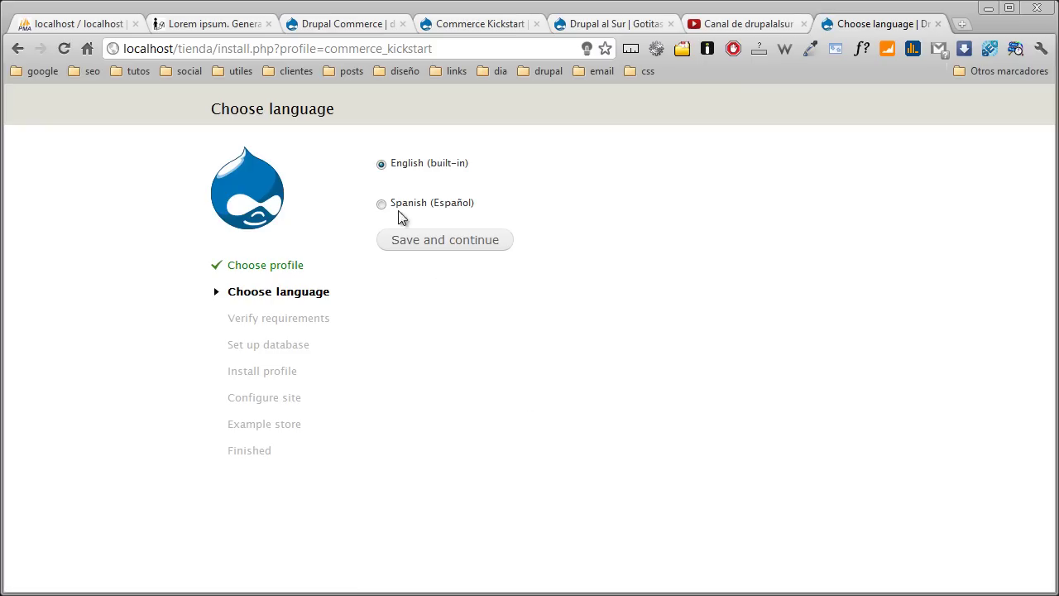
{"action": "left_click", "coordinate": [382, 204]}
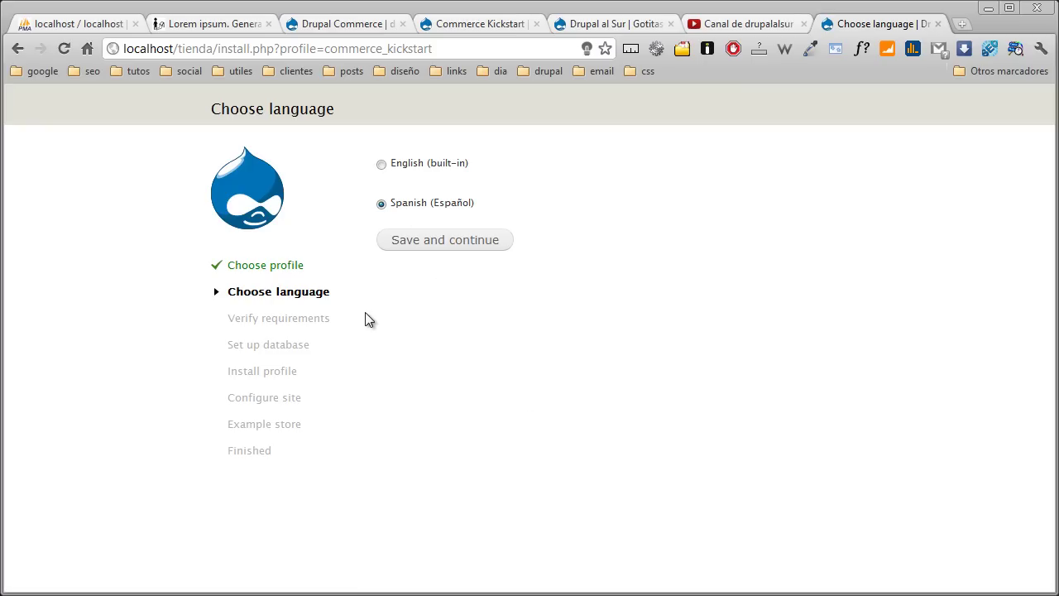
{"action": "left_click", "coordinate": [444, 244]}
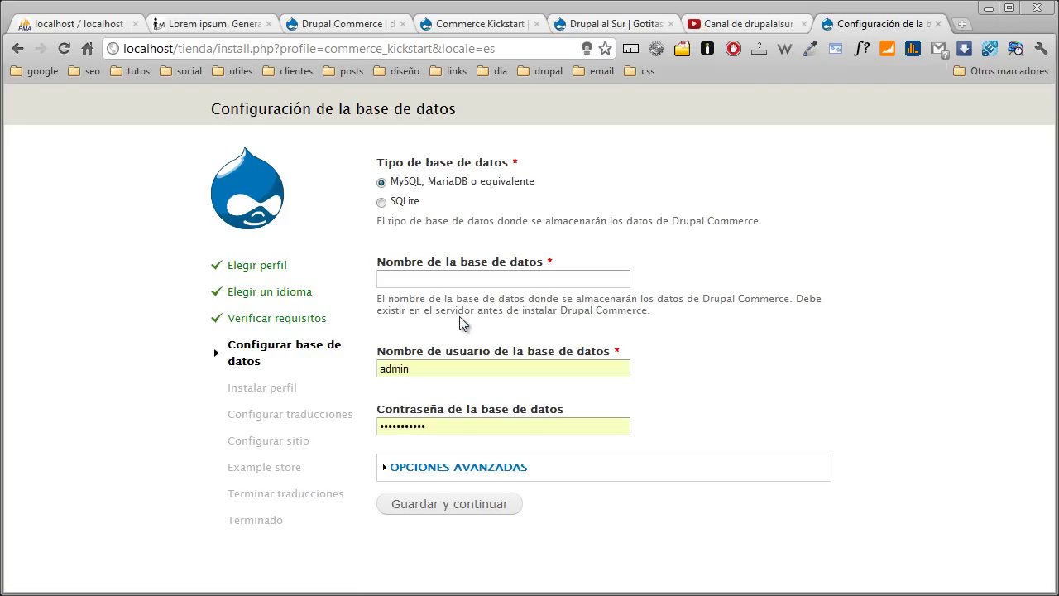
- Submit database name tienda with the database username and password to begin installing
{"action": "left_click", "coordinate": [442, 282]}
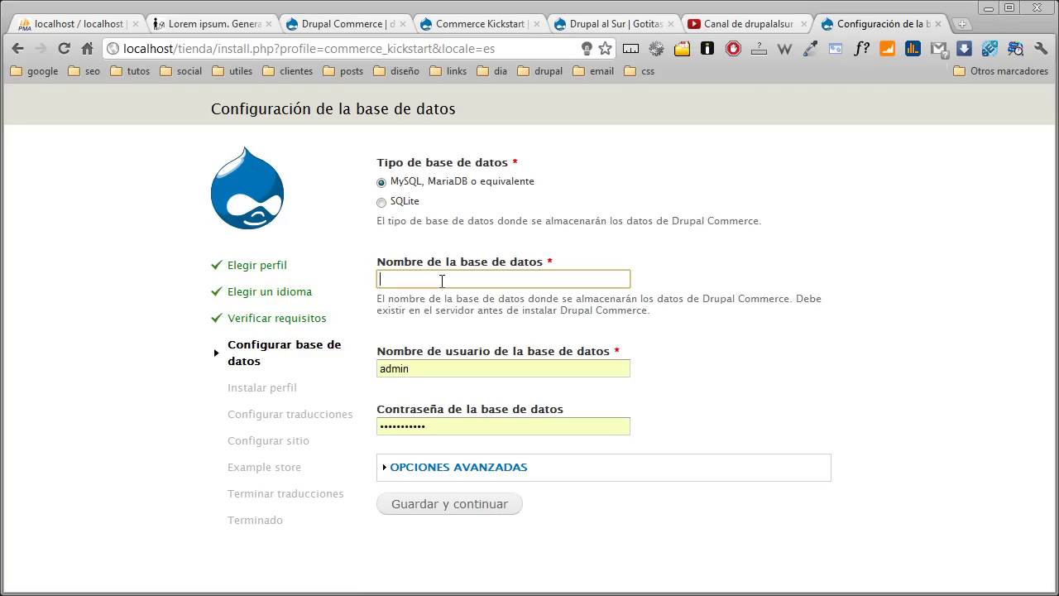
{"action": "key", "text": "Tab"}
{"action": "key", "text": "Tab"}
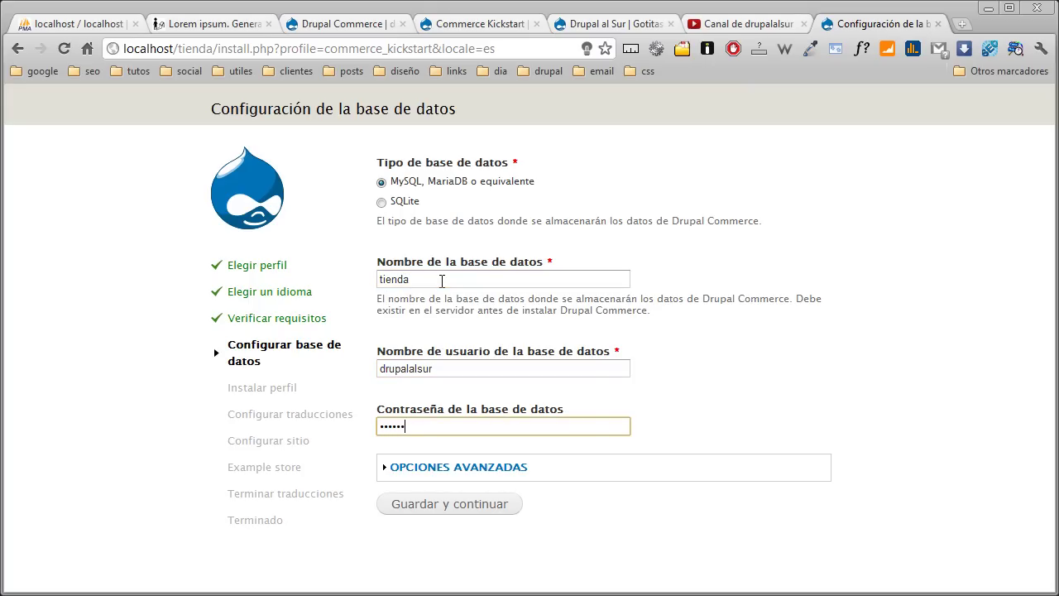
{"action": "key", "text": "Tab"}
{"action": "key", "text": "Tab"}
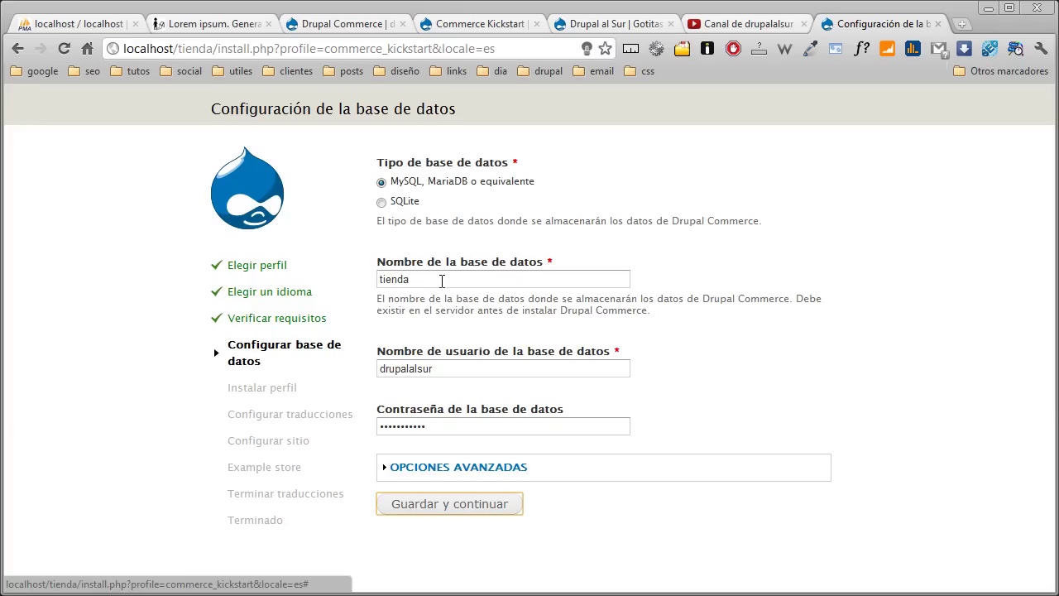
{"action": "left_click", "coordinate": [461, 517]}
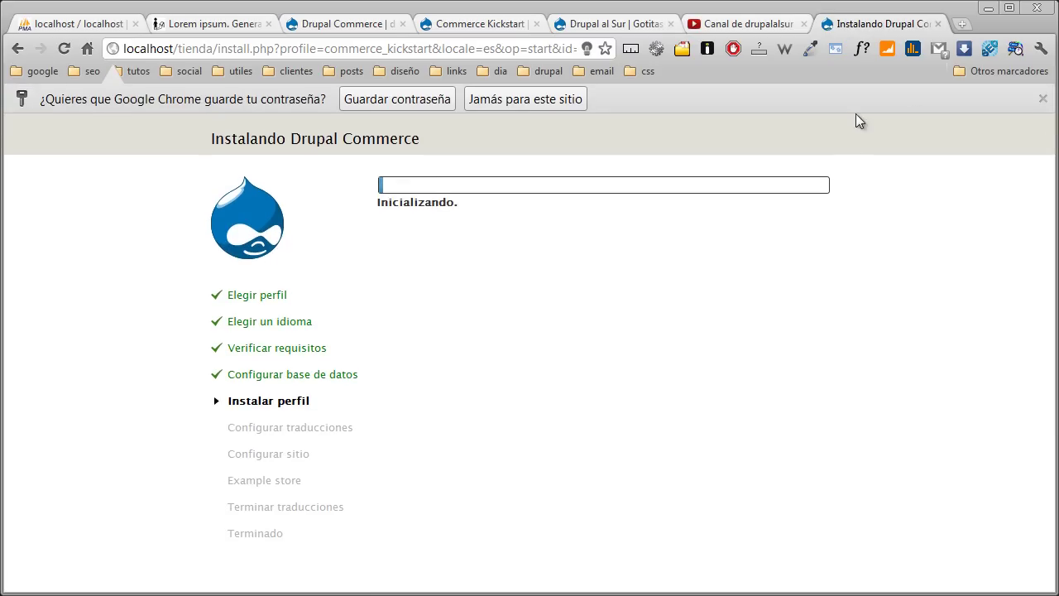
- Dismiss Chrome's save-password bar while the installation runs to completion
{"action": "left_click", "coordinate": [1043, 98]}
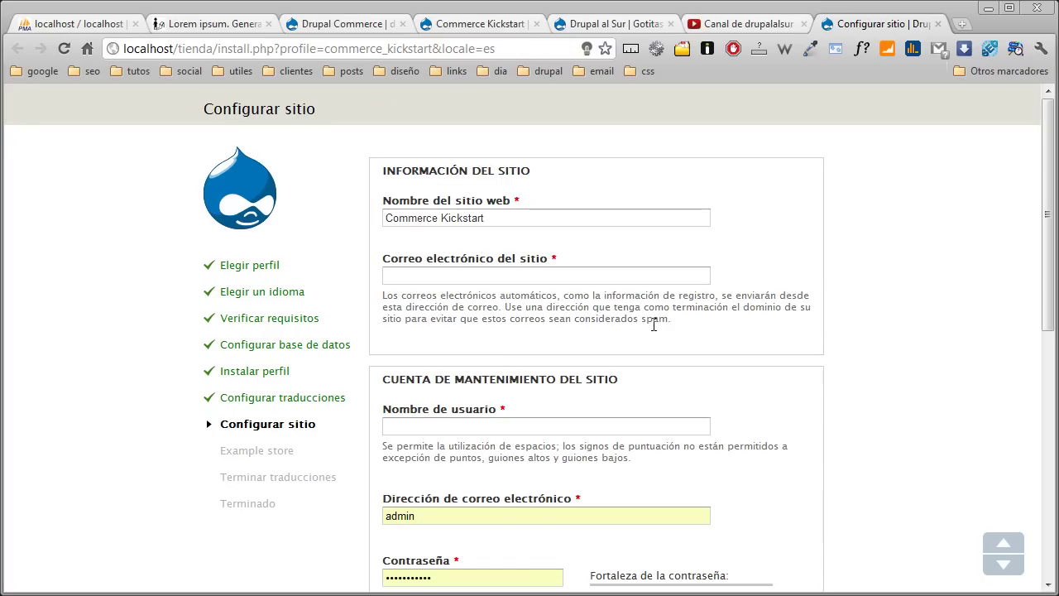
- Rename the site to 'Nova Cel' and fill in the site e-mail address
{"action": "left_click_drag", "start_coordinate": [530, 220], "coordinate": [368, 211]}
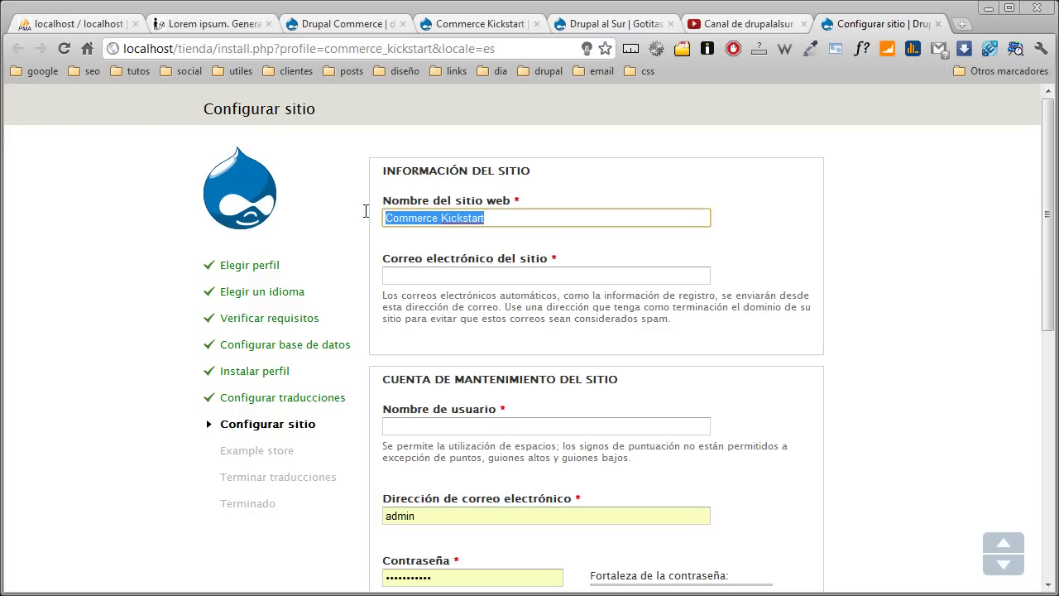
{"action": "type", "text": "No"}
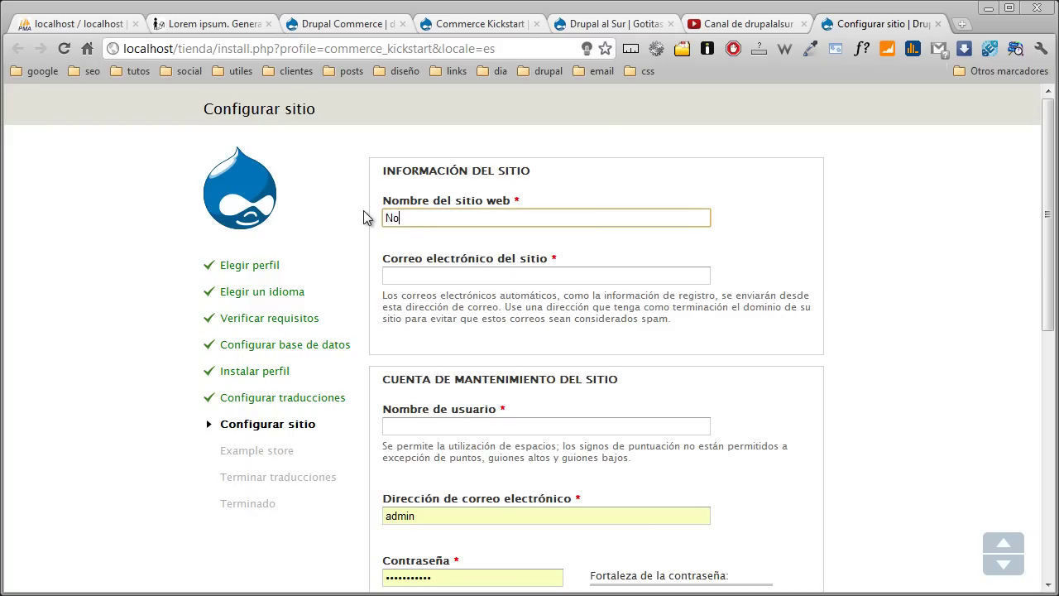
{"action": "type", "text": "va Ceñ"}
{"action": "key", "text": "BackSpace"}
{"action": "type", "text": "l"}
{"action": "key", "text": "Tab"}
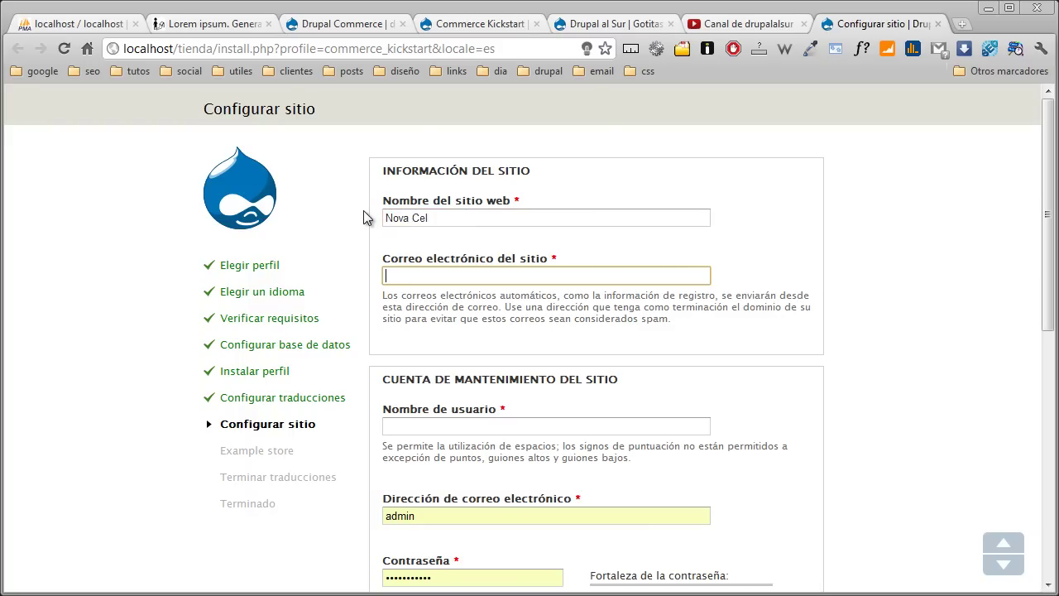
{"action": "type", "text": "me"}
{"action": "key", "text": "Down"}
{"action": "key", "text": "Return"}
- Fill in the maintenance account's username, e-mail address and password
{"action": "key", "text": "Tab"}
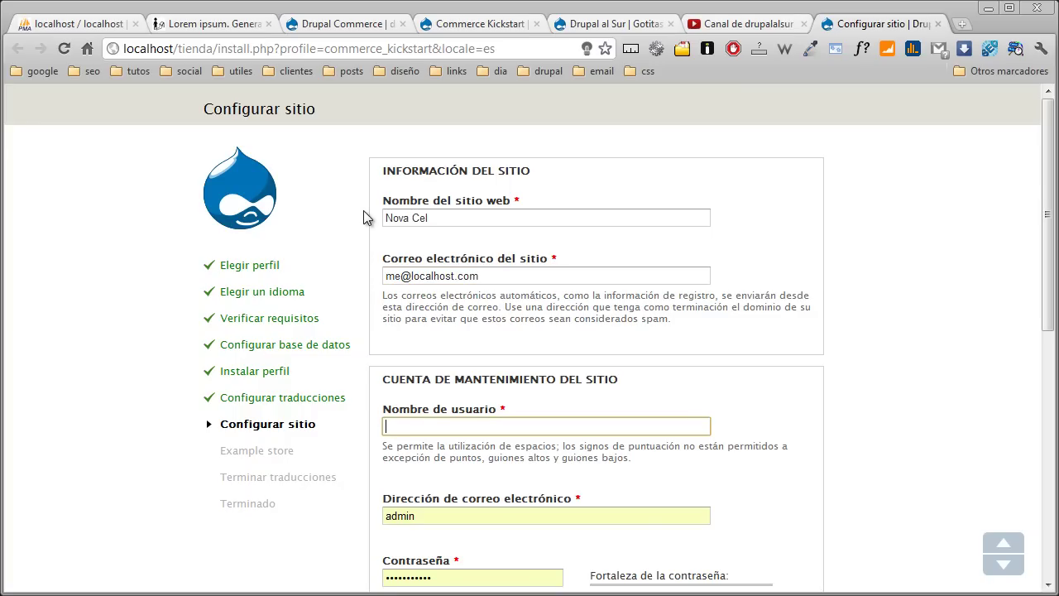
{"action": "type", "text": "drupala"}
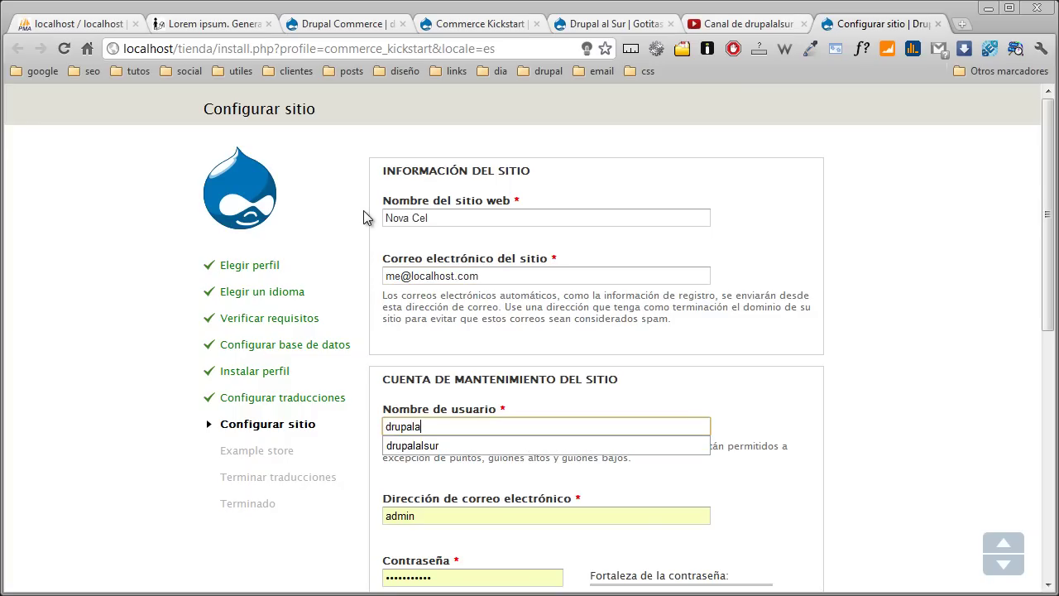
{"action": "key", "text": "Down"}
{"action": "key", "text": "Return"}
{"action": "key", "text": "Tab"}
{"action": "type", "text": "dr"}
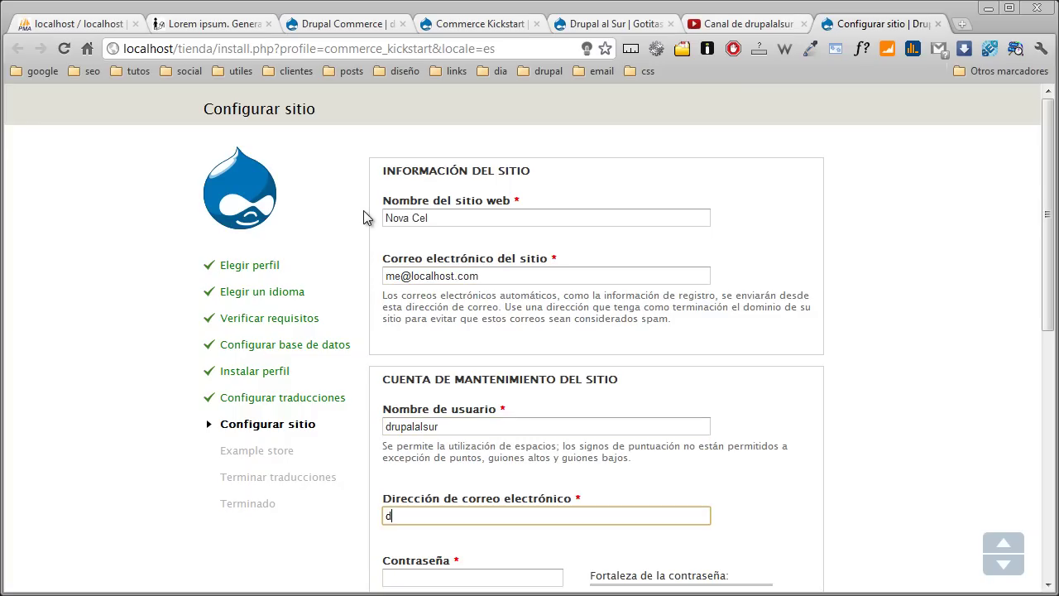
{"action": "key", "text": "BackSpace"}
{"action": "key", "text": "BackSpace"}
{"action": "type", "text": "m"}
{"action": "key", "text": "Down"}
{"action": "key", "text": "Tab"}
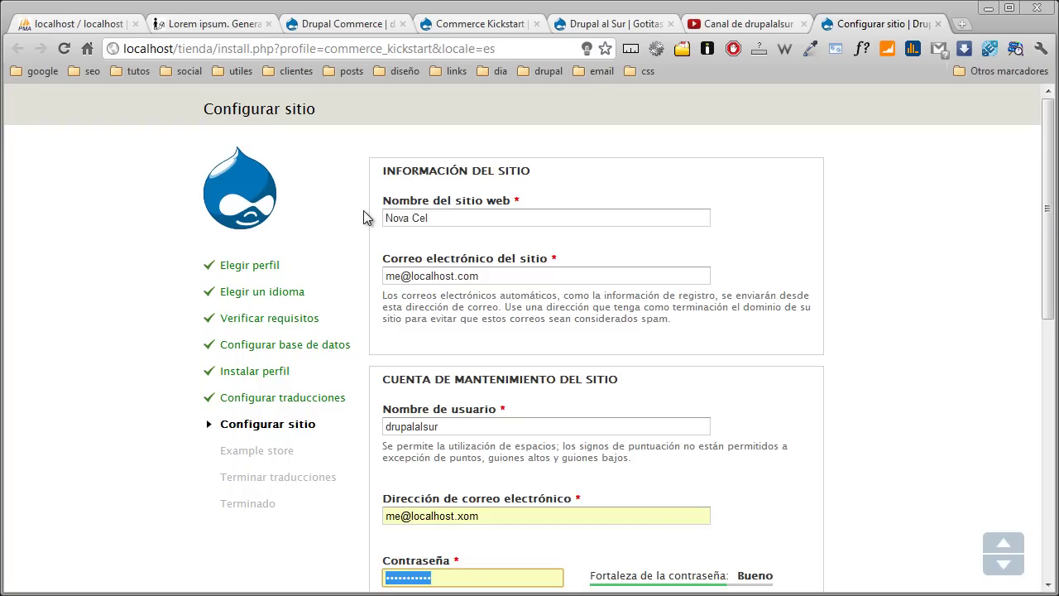
{"action": "type", "text": "***********"}
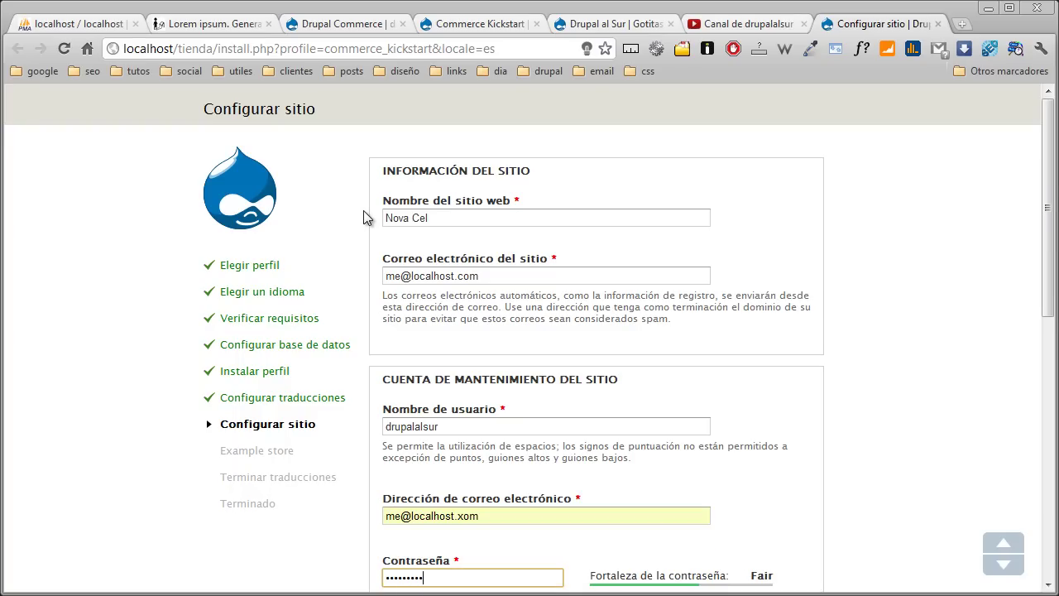
{"action": "key", "text": "Tab"}
{"action": "type", "text": "********"}
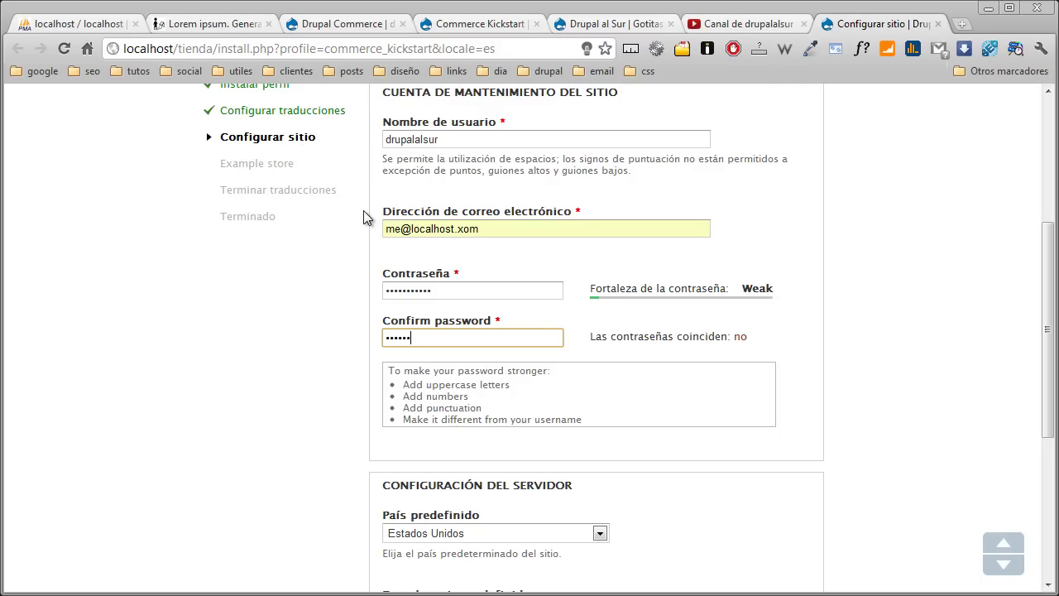
{"action": "type", "text": "***"}
- Set country Uruguay and time zone America/Montevideo, disable update e-mails, and save
{"action": "key", "text": "Tab"}
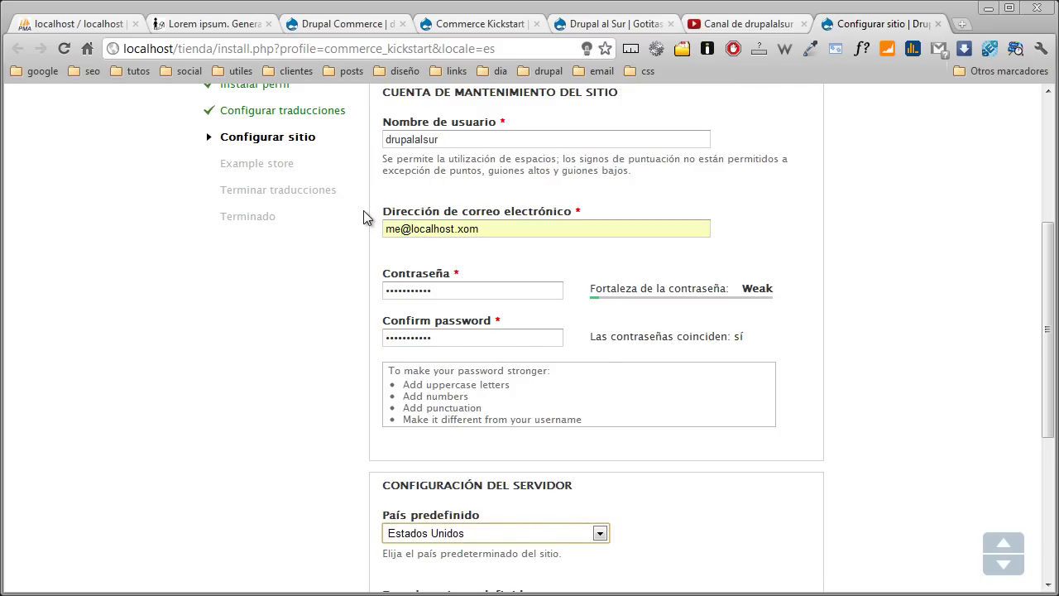
{"action": "scroll", "coordinate": [373, 337], "scroll_direction": "down", "scroll_amount": 3}
{"action": "type", "text": "uru"}
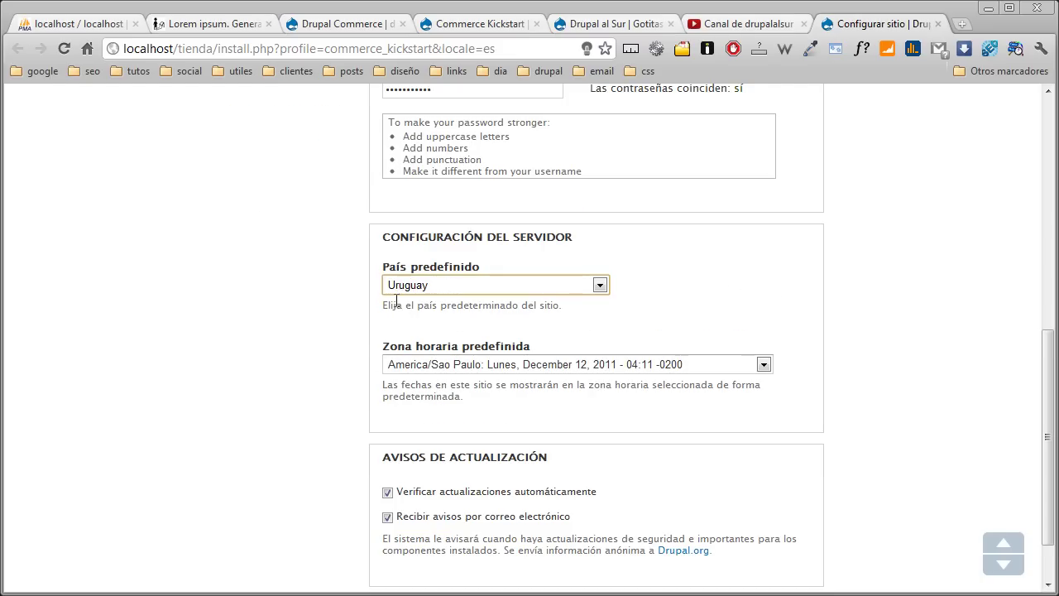
{"action": "key", "text": "Tab"}
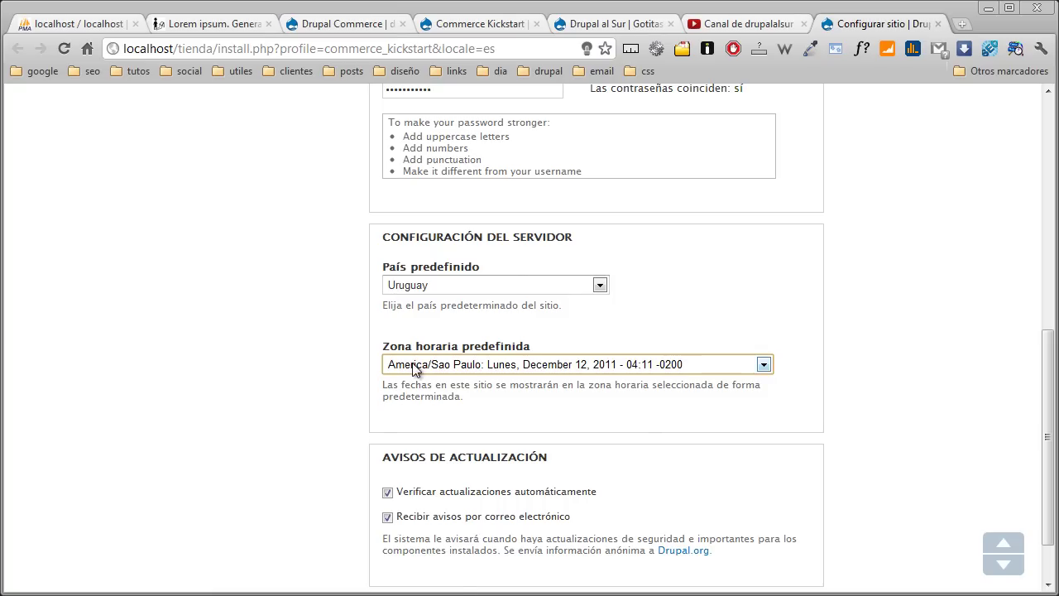
{"action": "left_click", "coordinate": [410, 364]}
{"action": "scroll", "coordinate": [439, 488], "scroll_direction": "up", "scroll_amount": 4}
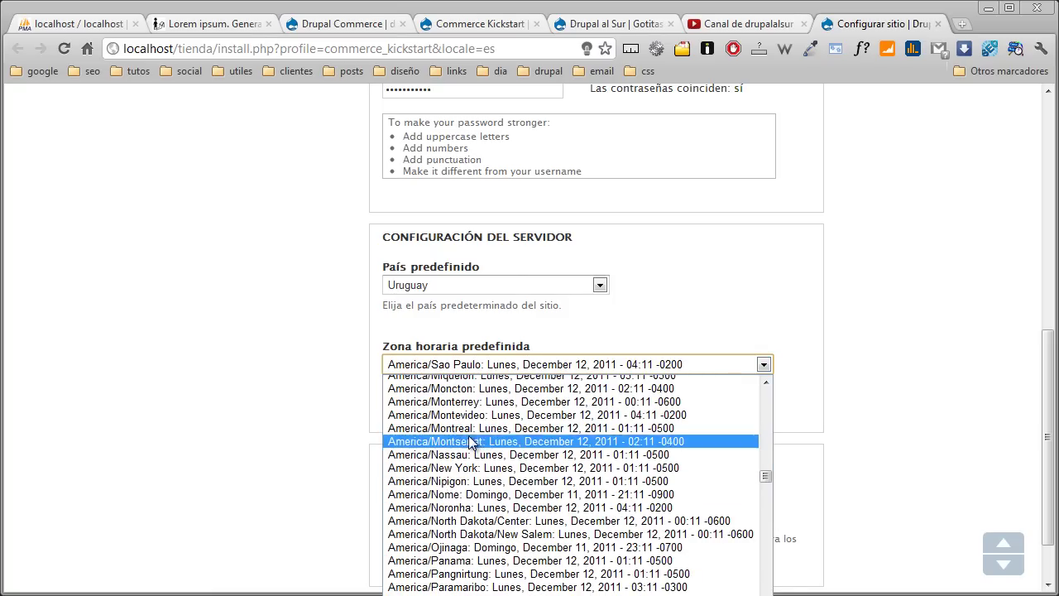
{"action": "left_click", "coordinate": [417, 415]}
{"action": "left_click", "coordinate": [387, 519]}
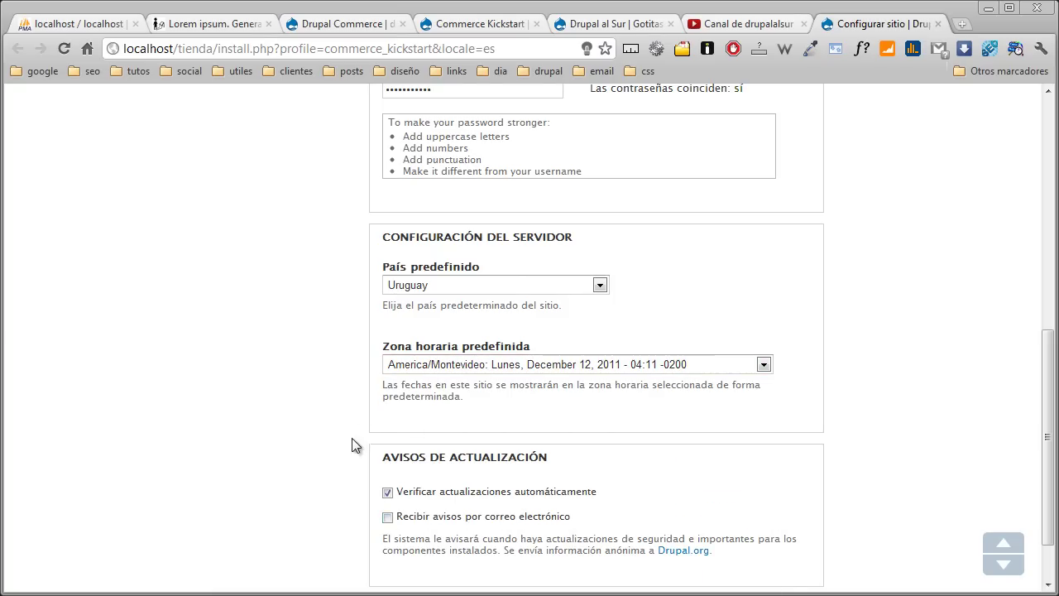
{"action": "scroll", "coordinate": [355, 425], "scroll_direction": "down", "scroll_amount": 2}
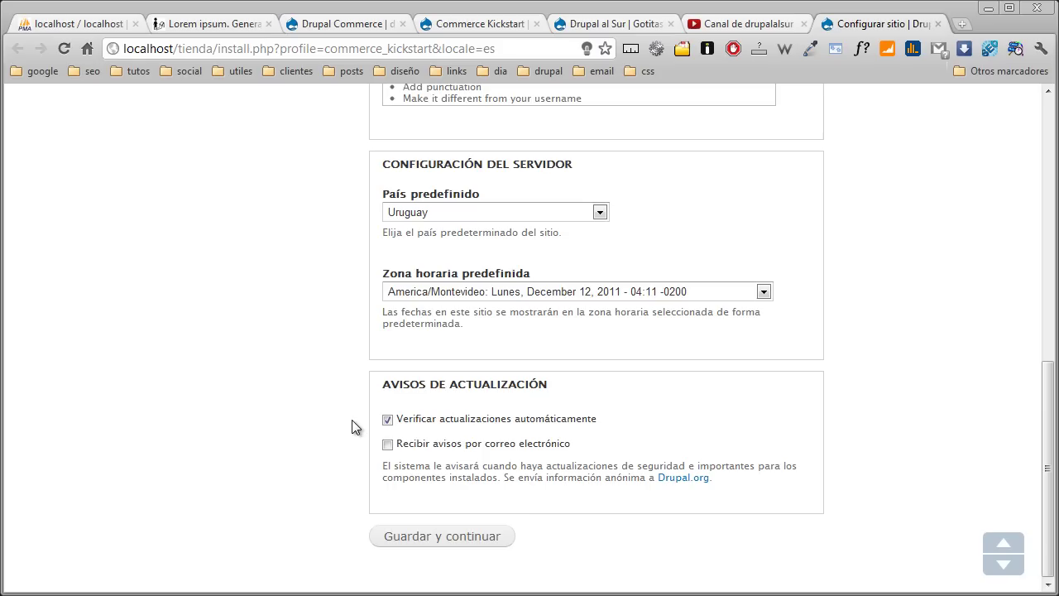
{"action": "left_click", "coordinate": [425, 542]}
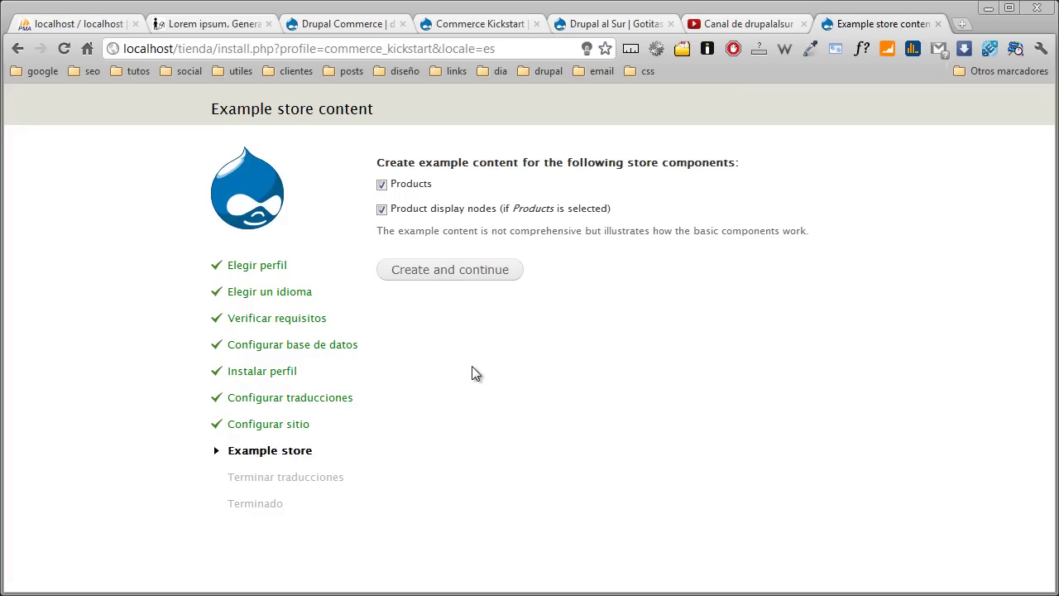
- Create the example Products and Product display nodes to complete installation
{"action": "left_click", "coordinate": [480, 279]}
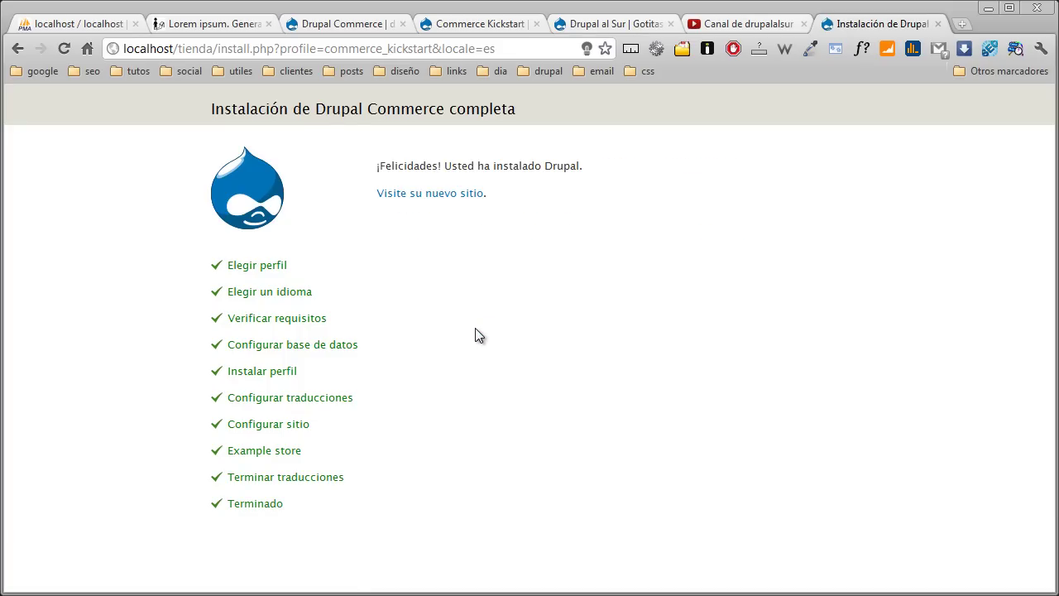
- Visit the new Nova Cel storefront and view the $30.00 Product Three page
{"action": "left_click", "coordinate": [463, 194]}
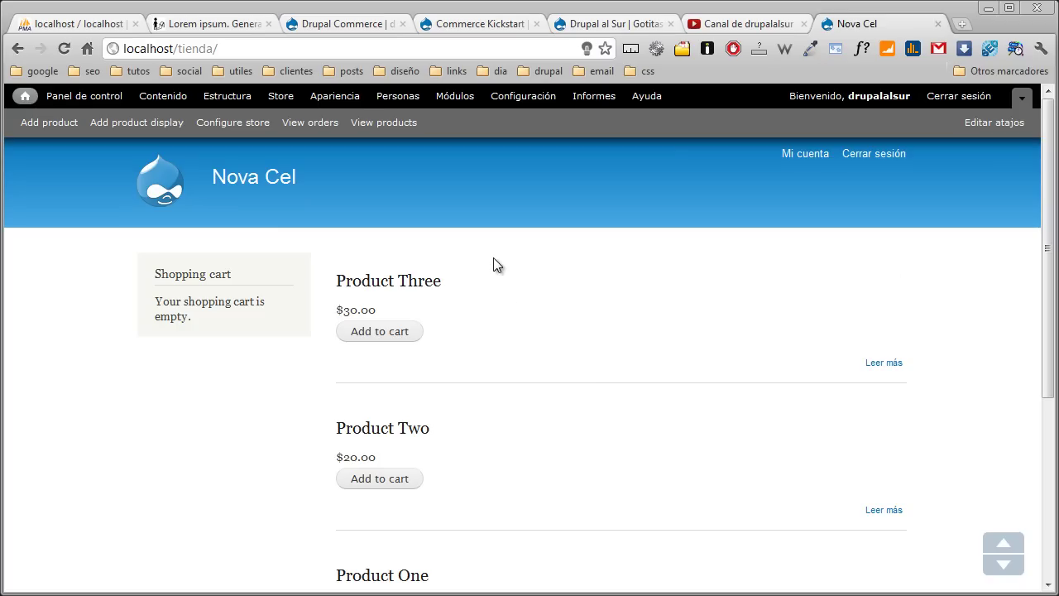
{"action": "left_click", "coordinate": [434, 281]}
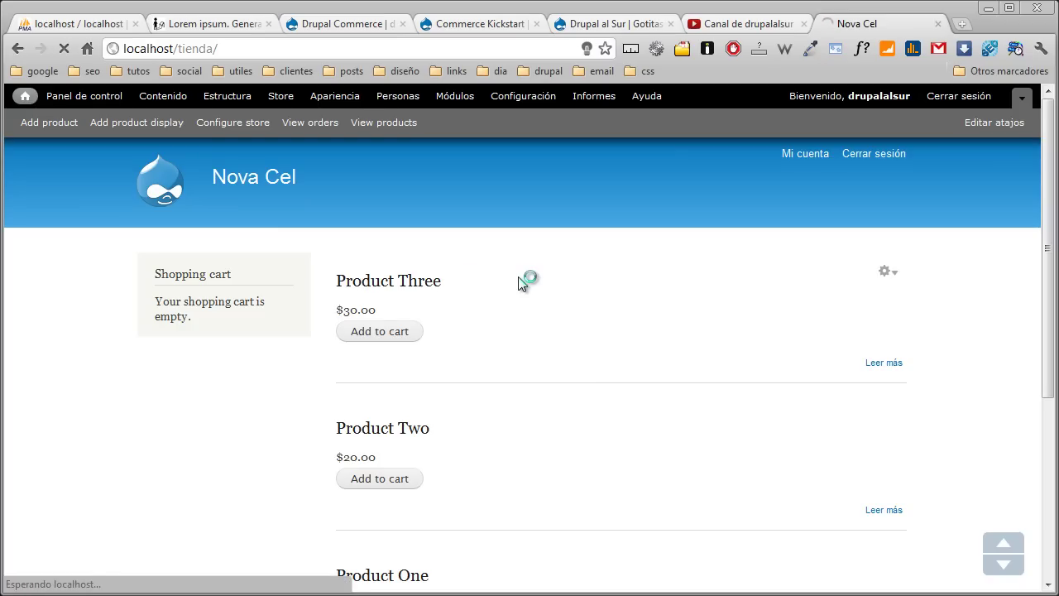
{"action": "scroll", "coordinate": [484, 323], "scroll_direction": "down", "scroll_amount": 1}
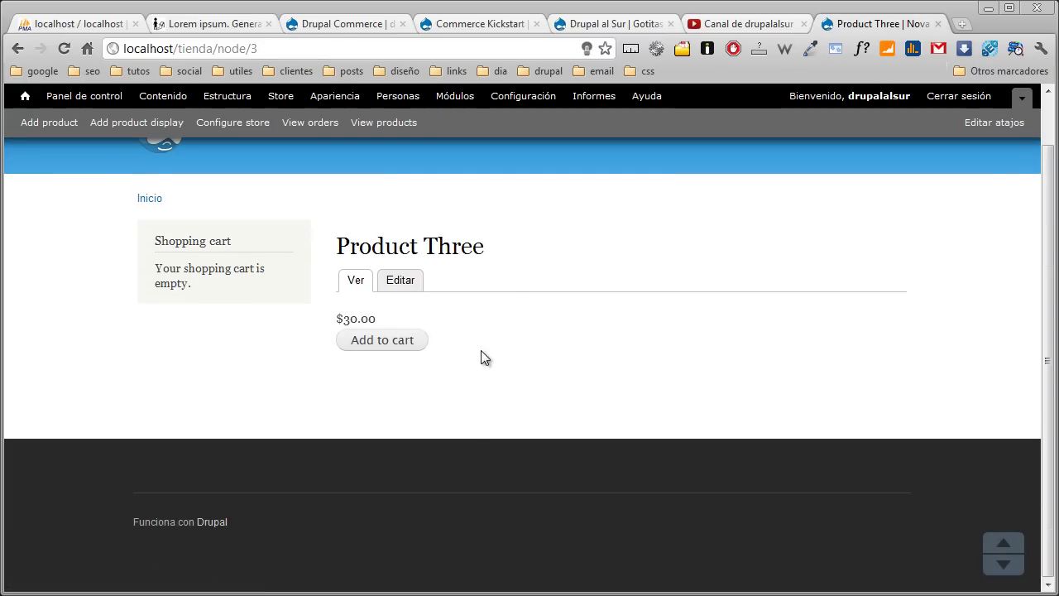
{"action": "scroll", "coordinate": [486, 331], "scroll_direction": "up", "scroll_amount": 1}
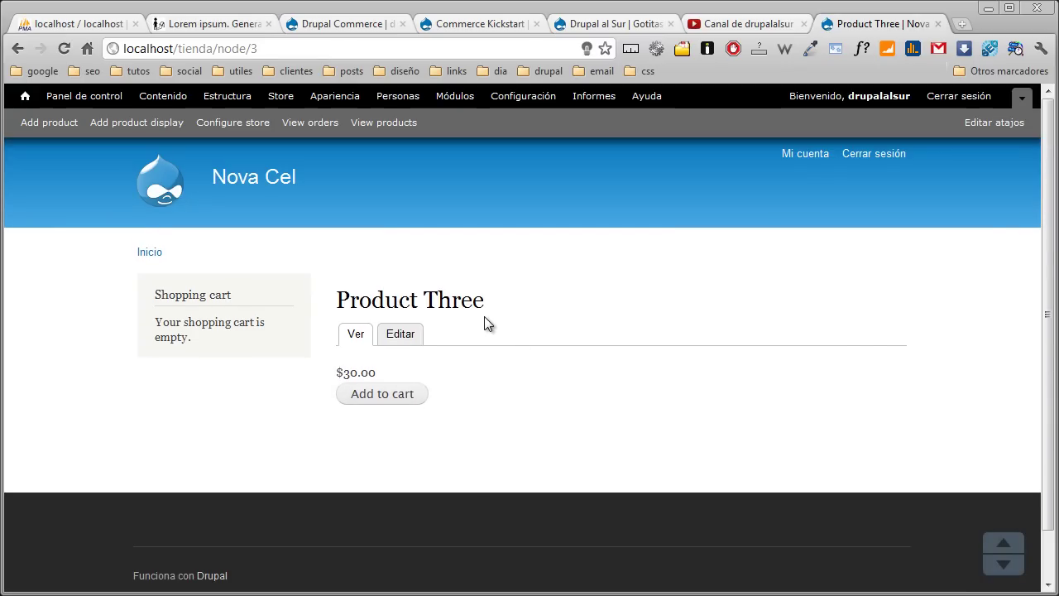
- Review the Informe de estado report showing Drupal 7.9 with 7.10 available
{"action": "left_click", "coordinate": [598, 96]}
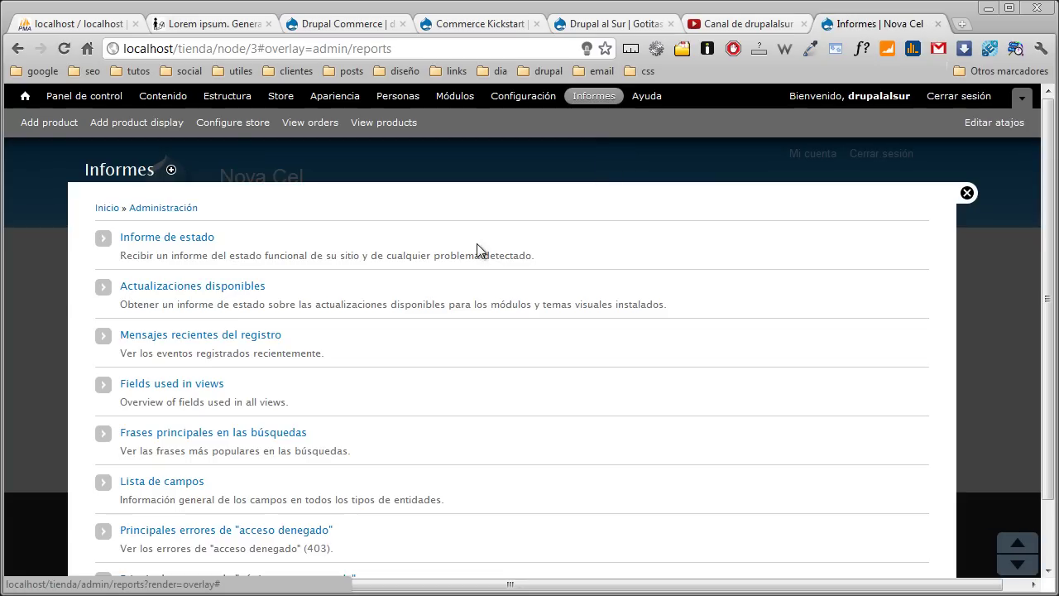
{"action": "left_click", "coordinate": [169, 237]}
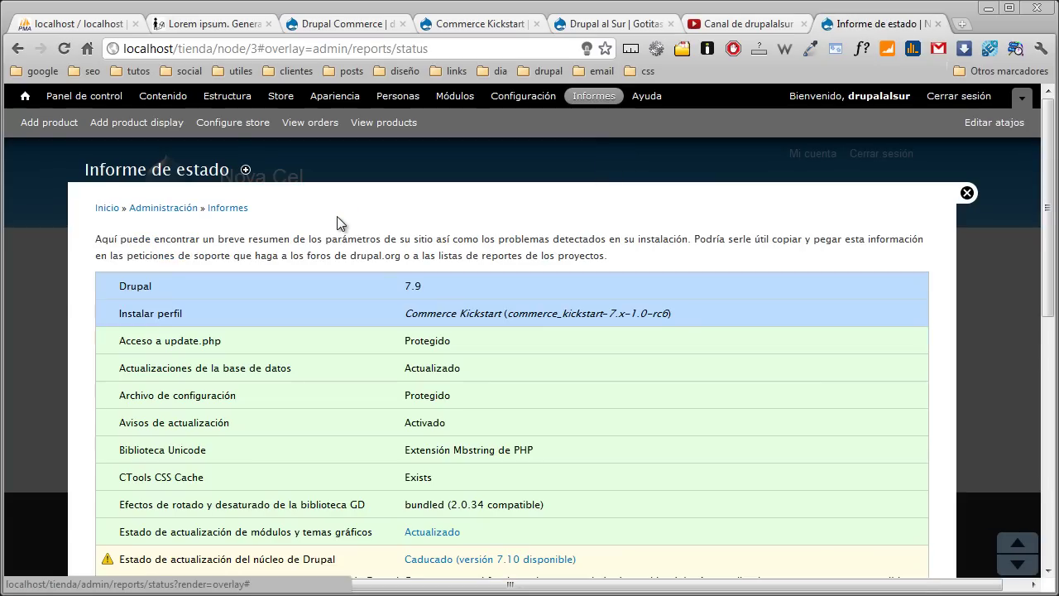
{"action": "scroll", "coordinate": [337, 223], "scroll_direction": "down", "scroll_amount": 2}
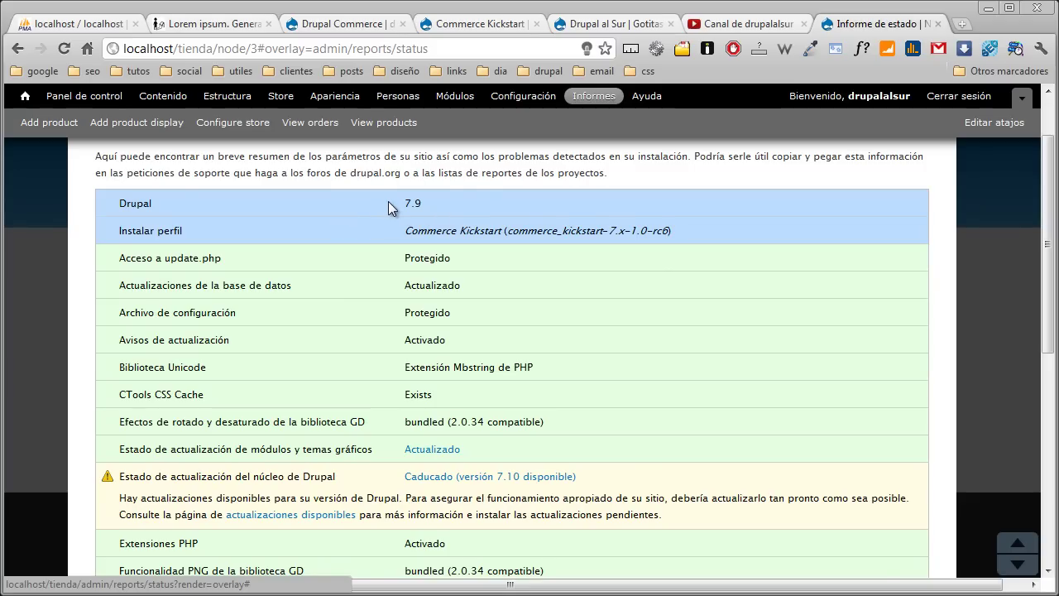
{"action": "scroll", "coordinate": [388, 207], "scroll_direction": "down", "scroll_amount": 2}
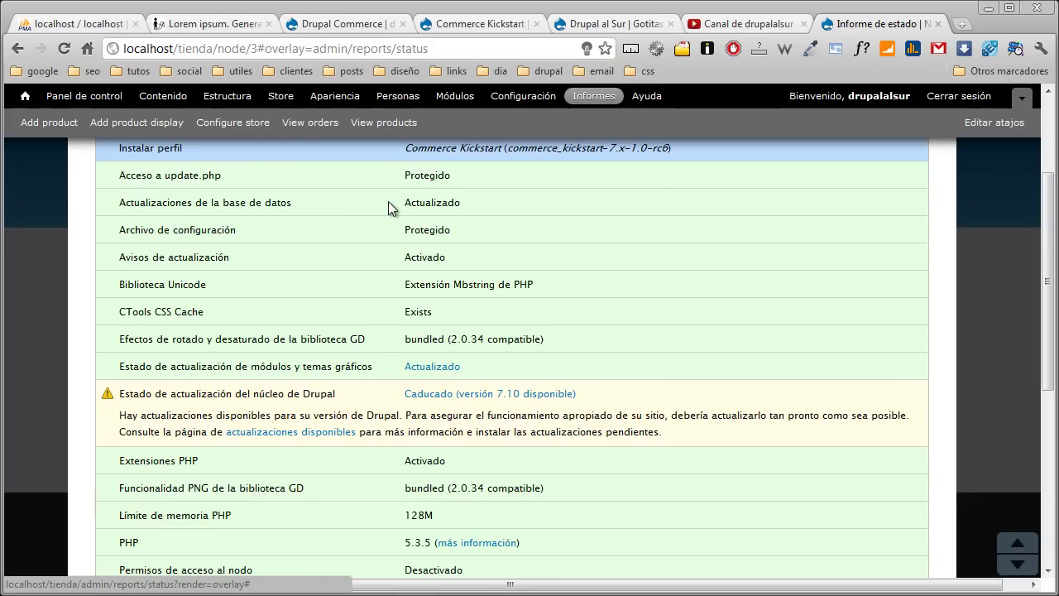
{"action": "scroll", "coordinate": [388, 207], "scroll_direction": "down", "scroll_amount": 2}
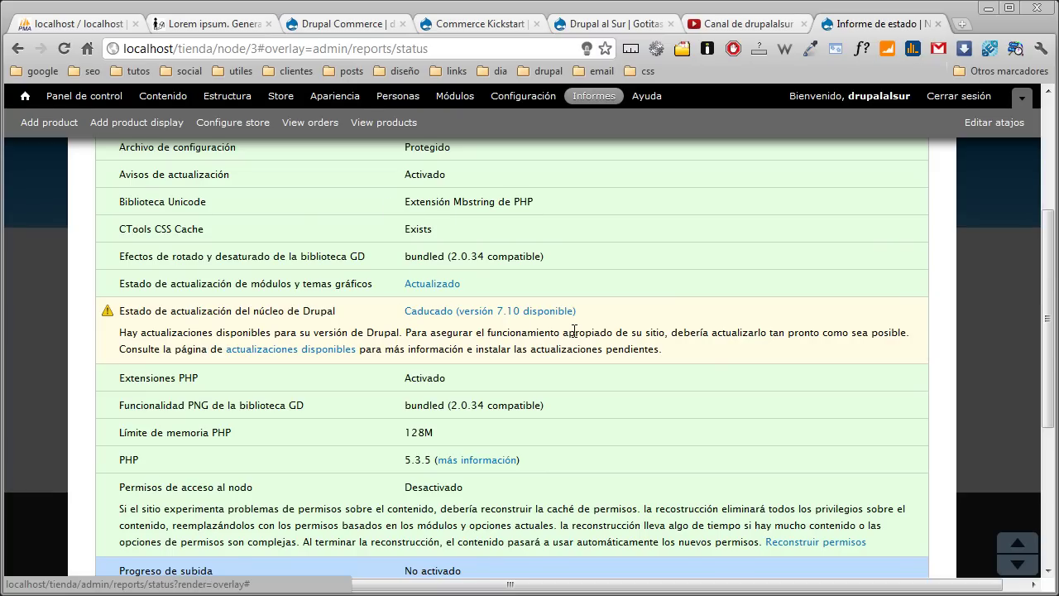
{"action": "scroll", "coordinate": [574, 331], "scroll_direction": "down", "scroll_amount": 5}
{"action": "scroll", "coordinate": [574, 331], "scroll_direction": "up", "scroll_amount": 9}
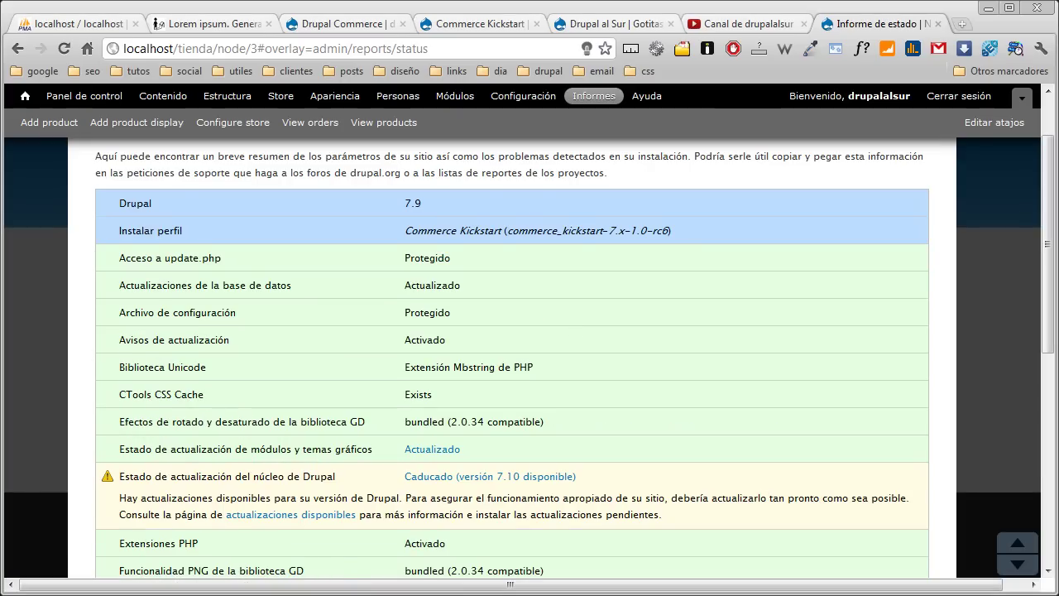
{"action": "key", "text": "alt+Tab"}
{"action": "key", "text": "alt+Tab"}
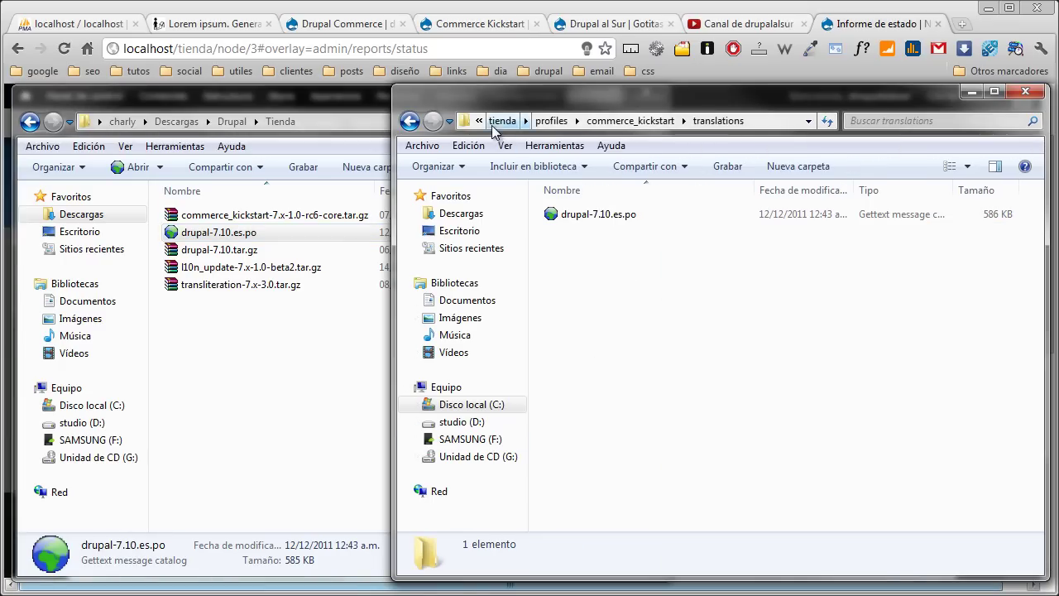
- Delete the old drupal-7.10 folder from Descargas\Drupal
{"action": "left_click", "coordinate": [501, 121]}
{"action": "left_click", "coordinate": [648, 319]}
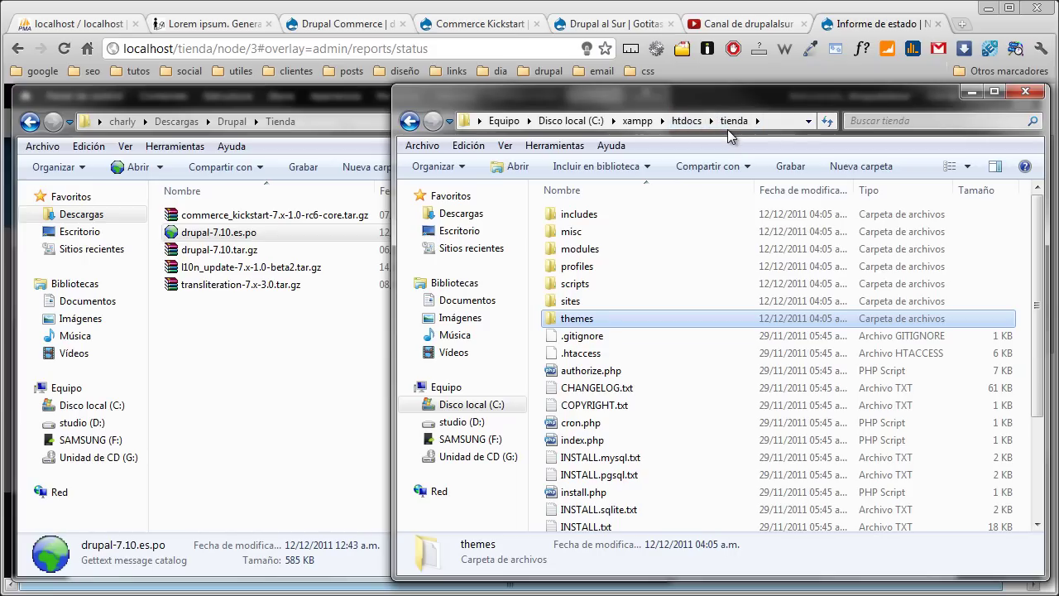
{"action": "left_click", "coordinate": [345, 377]}
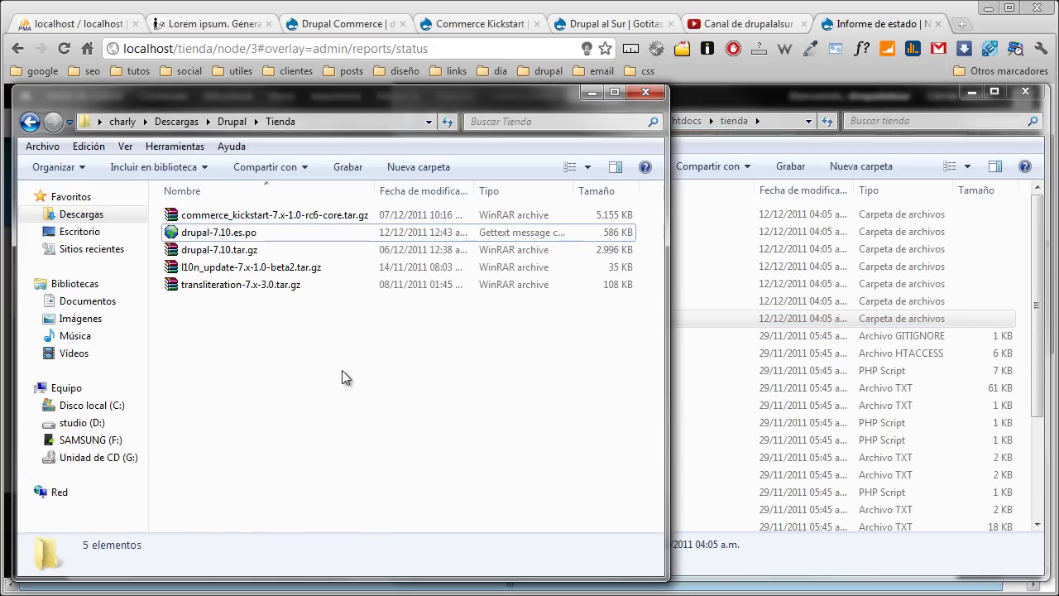
{"action": "left_click", "coordinate": [223, 123]}
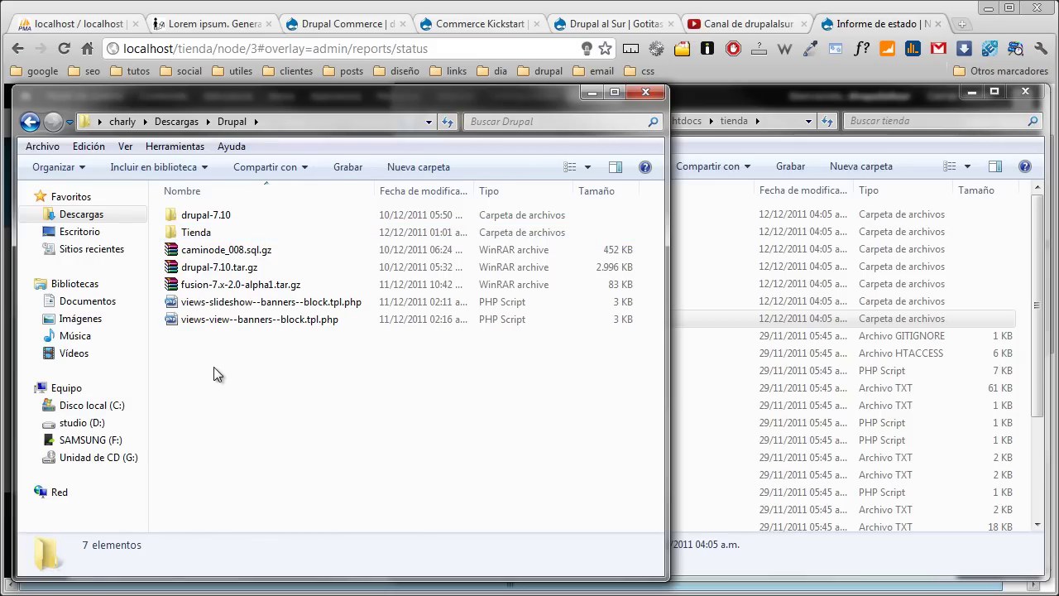
{"action": "left_click", "coordinate": [217, 218]}
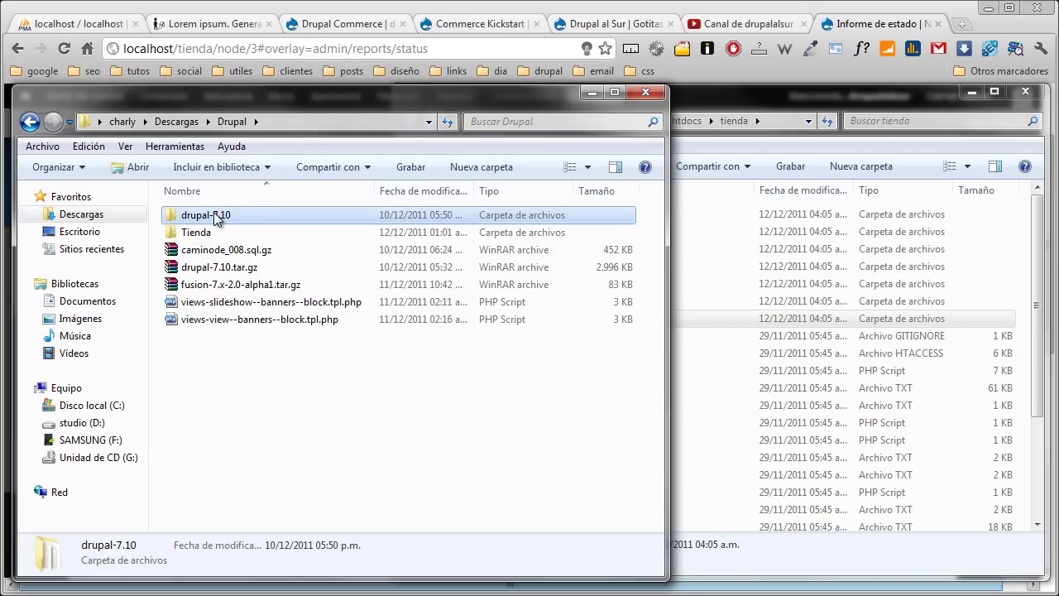
{"action": "right_click", "coordinate": [217, 217]}
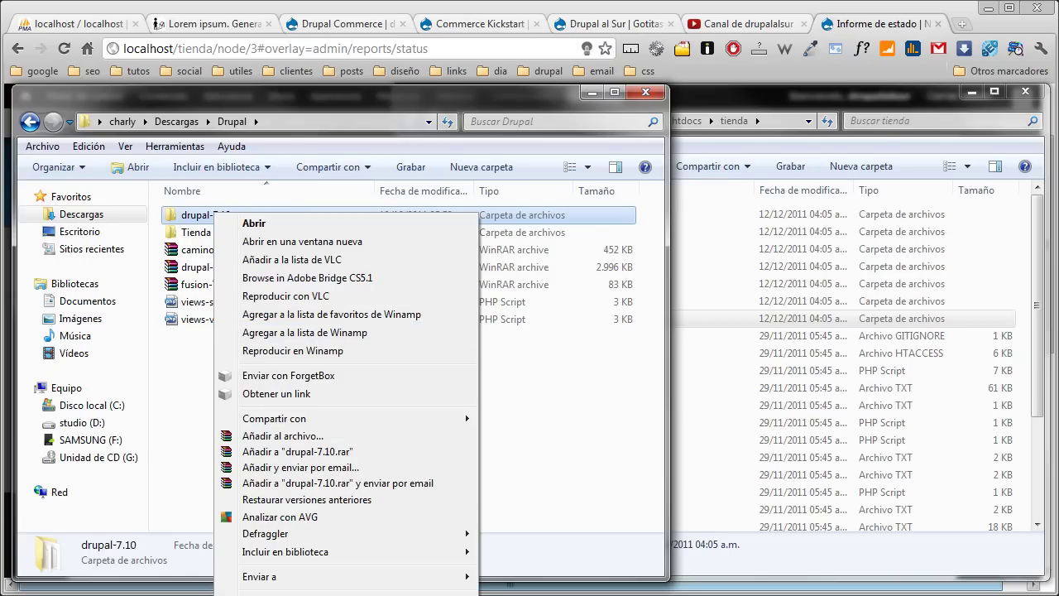
{"action": "left_click", "coordinate": [257, 595]}
{"action": "left_click", "coordinate": [694, 467]}
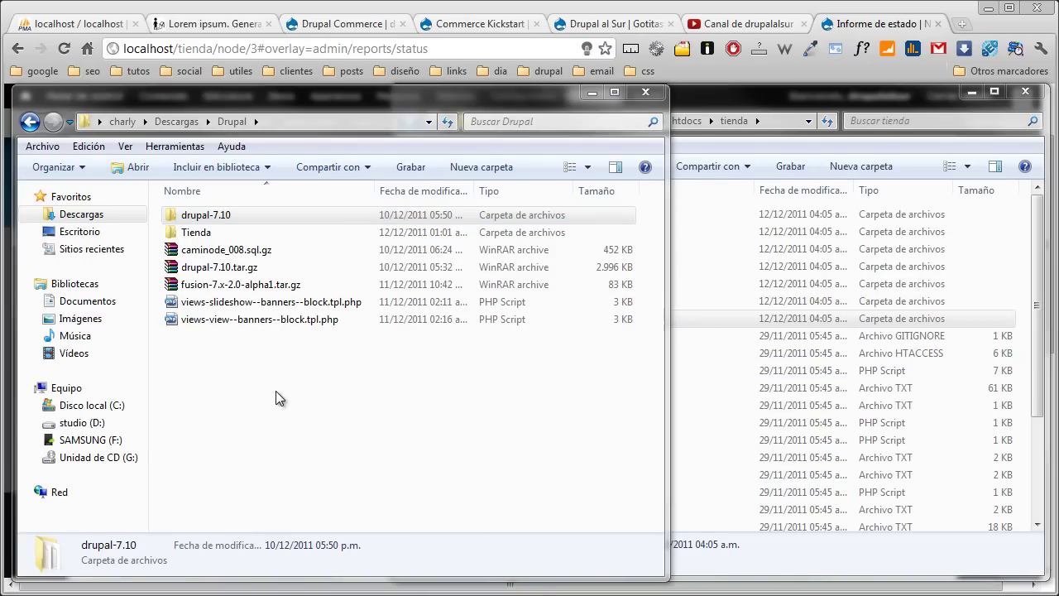
- Extract drupal-7.10.tar.gz here into a fresh drupal-7.10 folder
{"action": "left_click", "coordinate": [230, 256]}
{"action": "right_click", "coordinate": [231, 257]}
{"action": "left_click", "coordinate": [273, 300]}
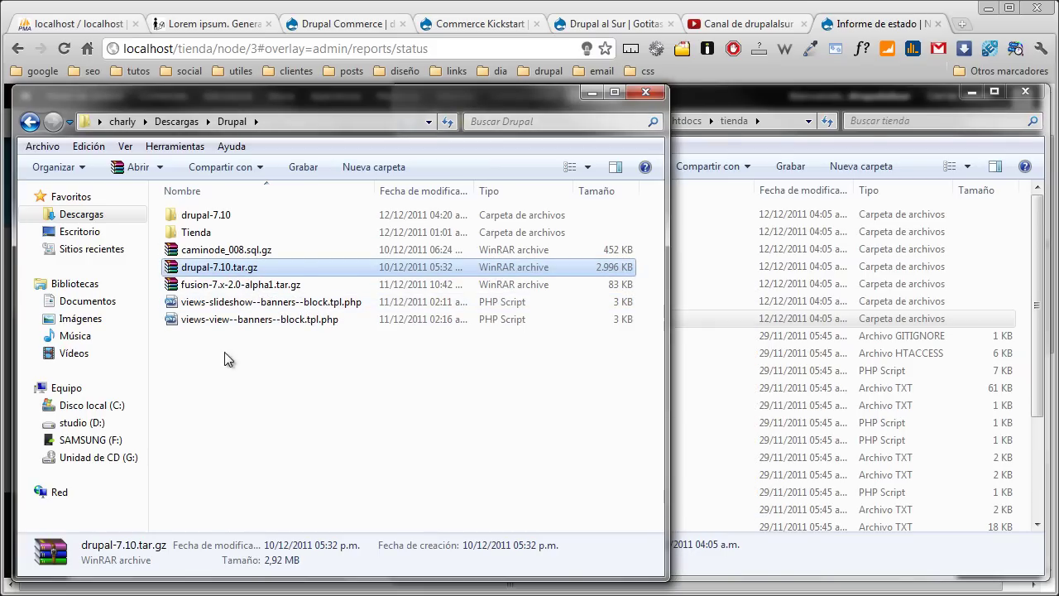
- Delete sites and profiles from the new drupal-7.10 folder, leaving 25 items
{"action": "double_click", "coordinate": [201, 216]}
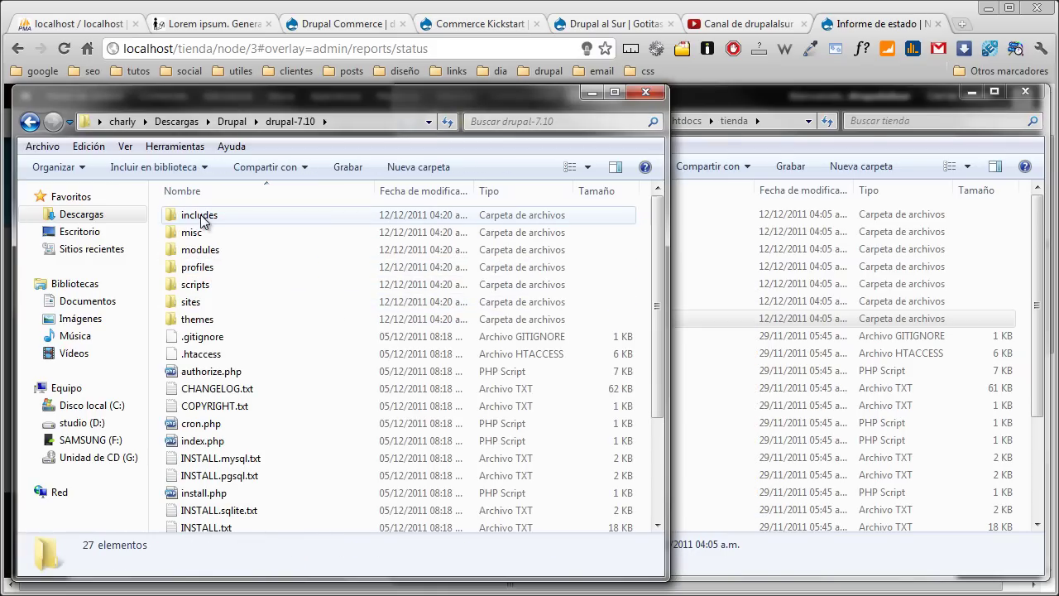
{"action": "left_click", "coordinate": [205, 303]}
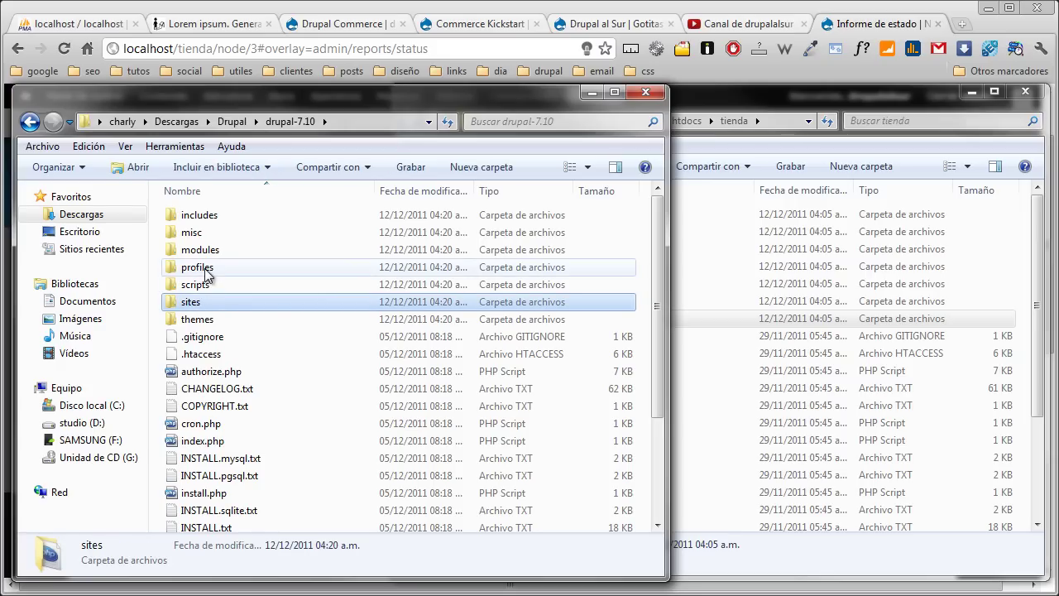
{"action": "left_click", "coordinate": [203, 269], "text": "ctrl"}
{"action": "right_click", "coordinate": [205, 269]}
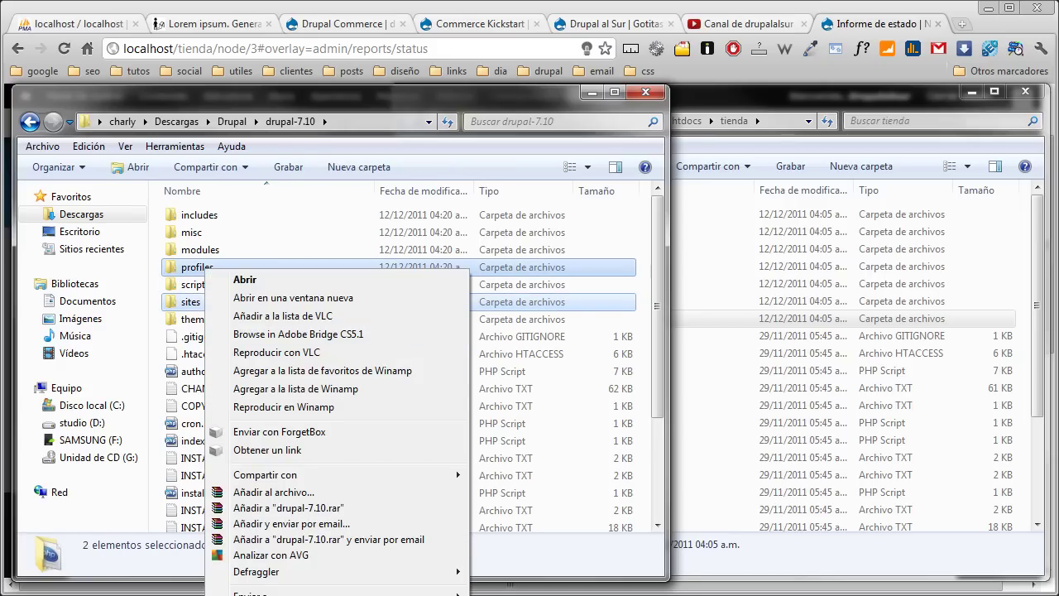
{"action": "key", "text": "Delete"}
{"action": "left_click", "coordinate": [681, 413]}
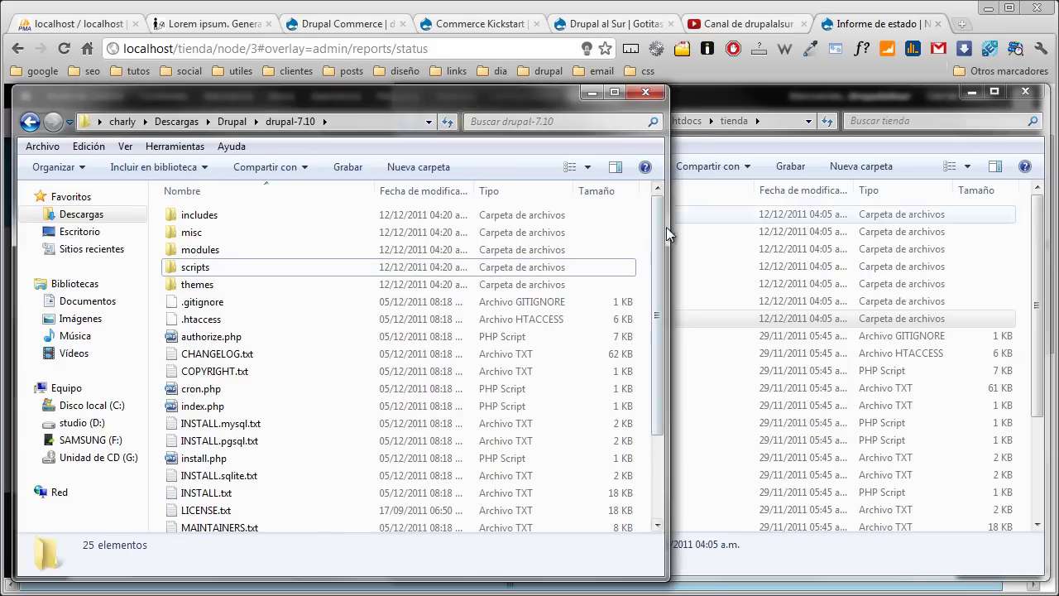
{"action": "left_click", "coordinate": [718, 98]}
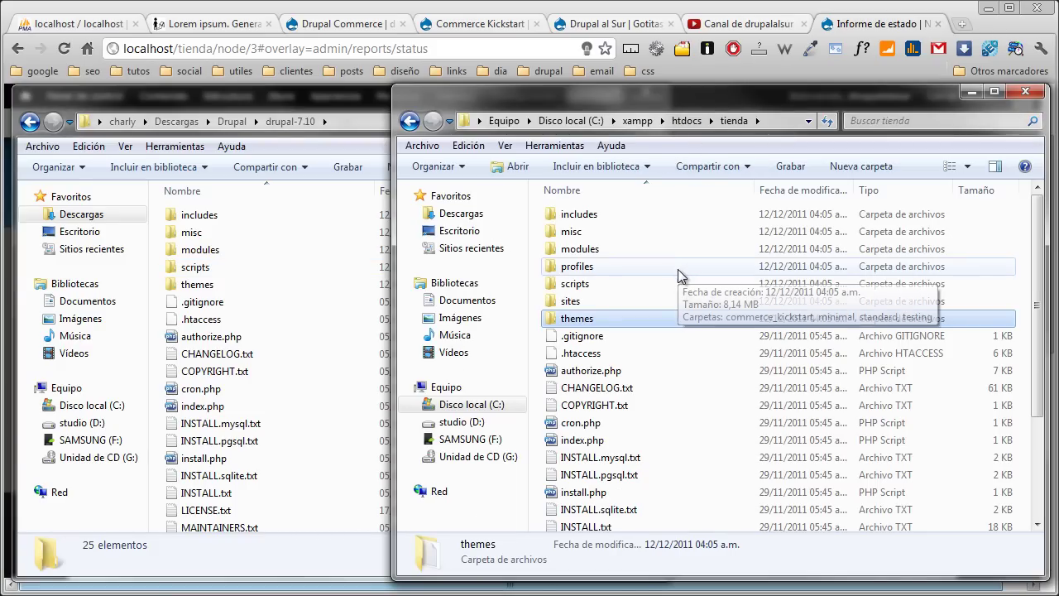
- Delete everything in tienda except the profiles and sites folders, confirming with Sí
{"action": "key", "text": "ctrl+a"}
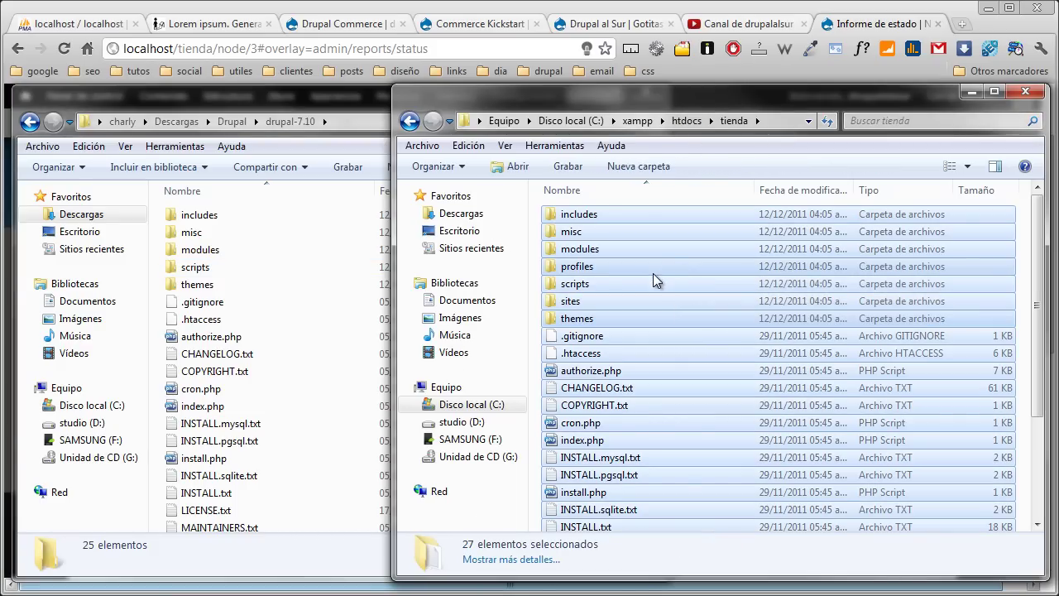
{"action": "left_click", "coordinate": [592, 273], "text": "ctrl"}
{"action": "left_click", "coordinate": [577, 302], "text": "ctrl"}
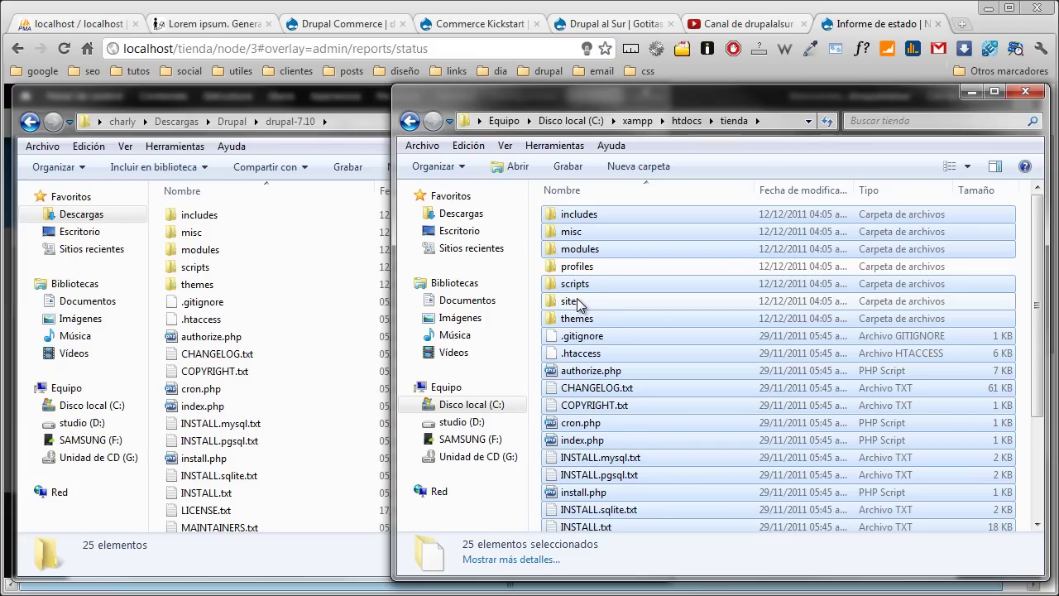
{"action": "key", "text": "Delete"}
{"action": "left_click", "coordinate": [675, 418]}
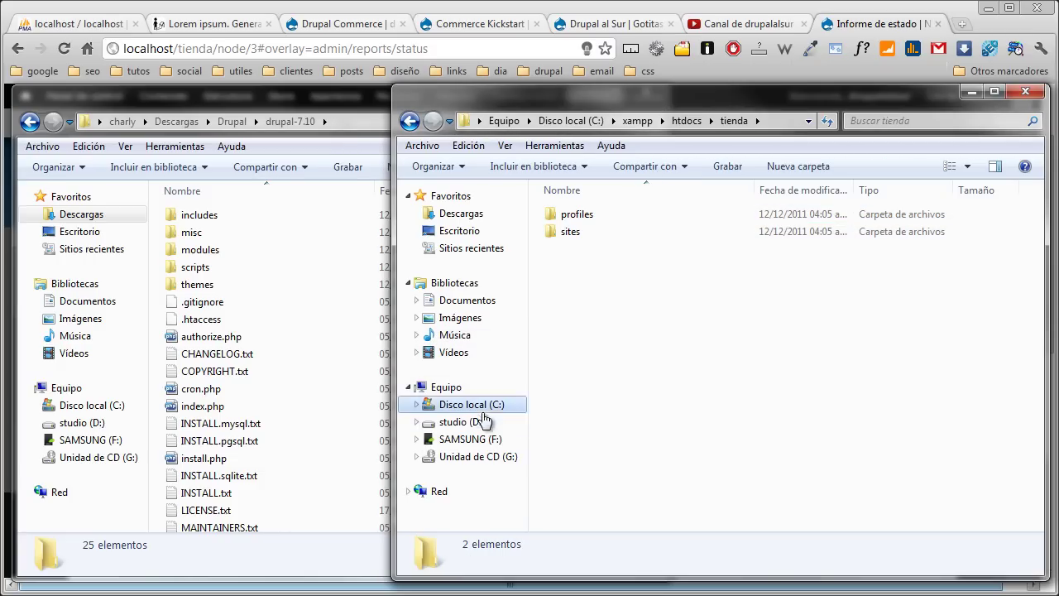
- Move all 25 drupal-7.10 files into the tienda folder, then return to the browser
{"action": "left_click", "coordinate": [254, 266]}
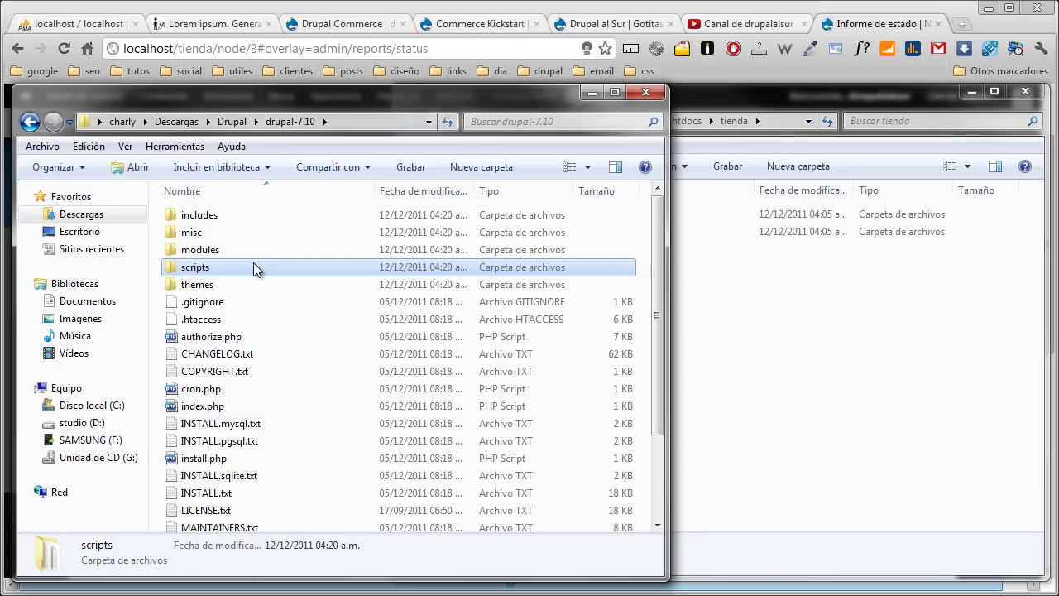
{"action": "key", "text": "ctrl+a"}
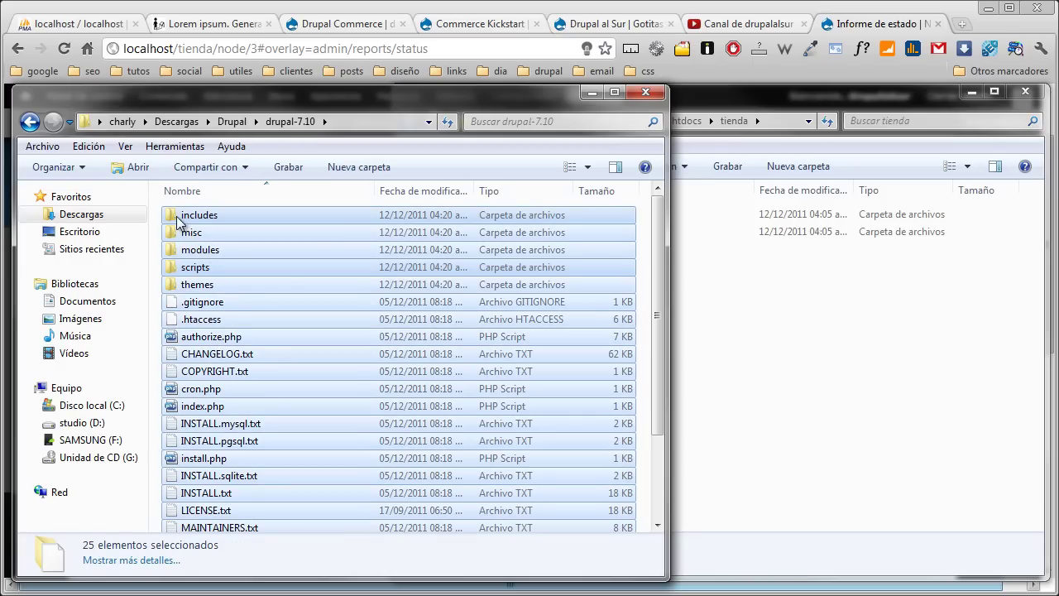
{"action": "left_click_drag", "start_coordinate": [176, 222], "coordinate": [752, 369]}
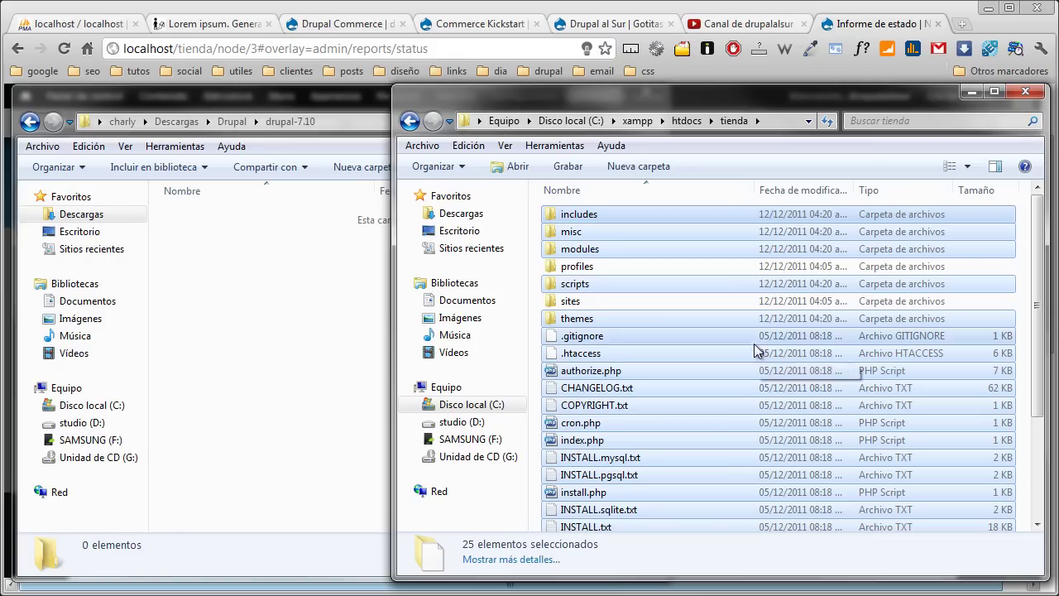
{"action": "left_click", "coordinate": [876, 29]}
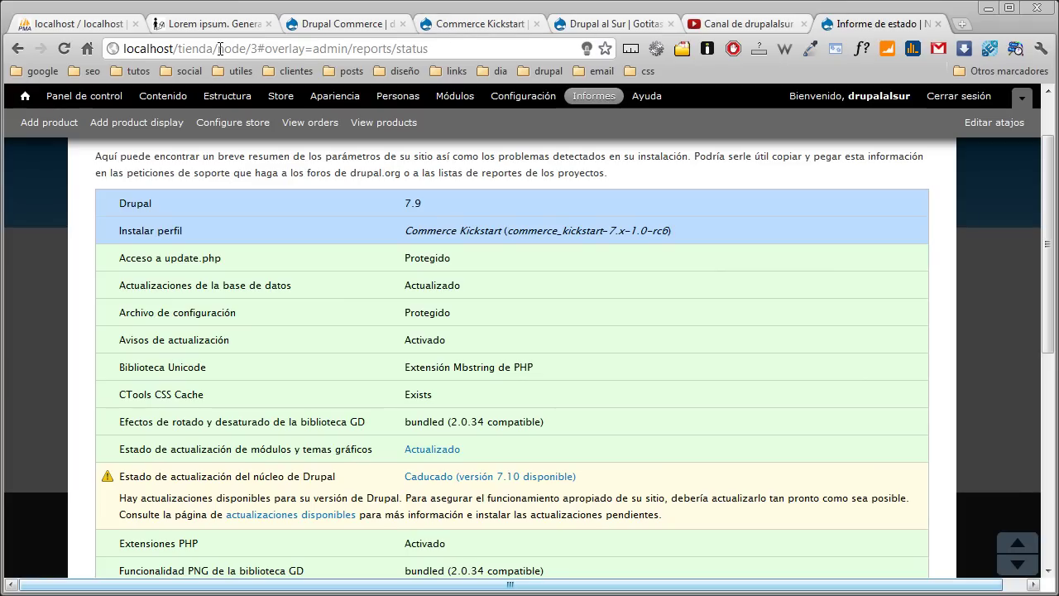
- Load localhost/tienda/update.php and continue past the database update overview
{"action": "left_click_drag", "start_coordinate": [219, 49], "coordinate": [461, 54]}
{"action": "type", "text": "u"}
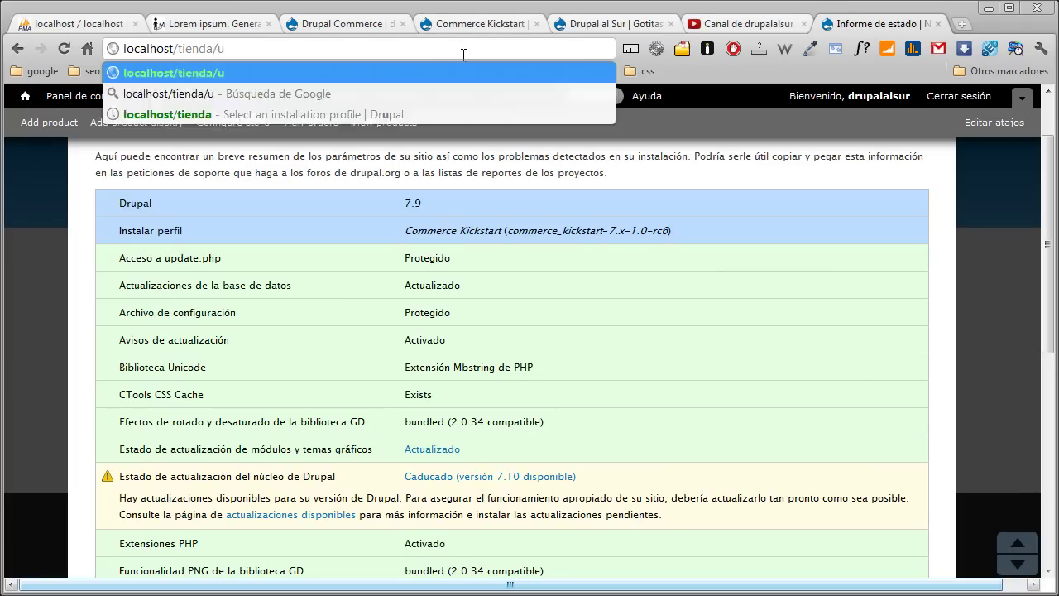
{"action": "type", "text": "pdate.p"}
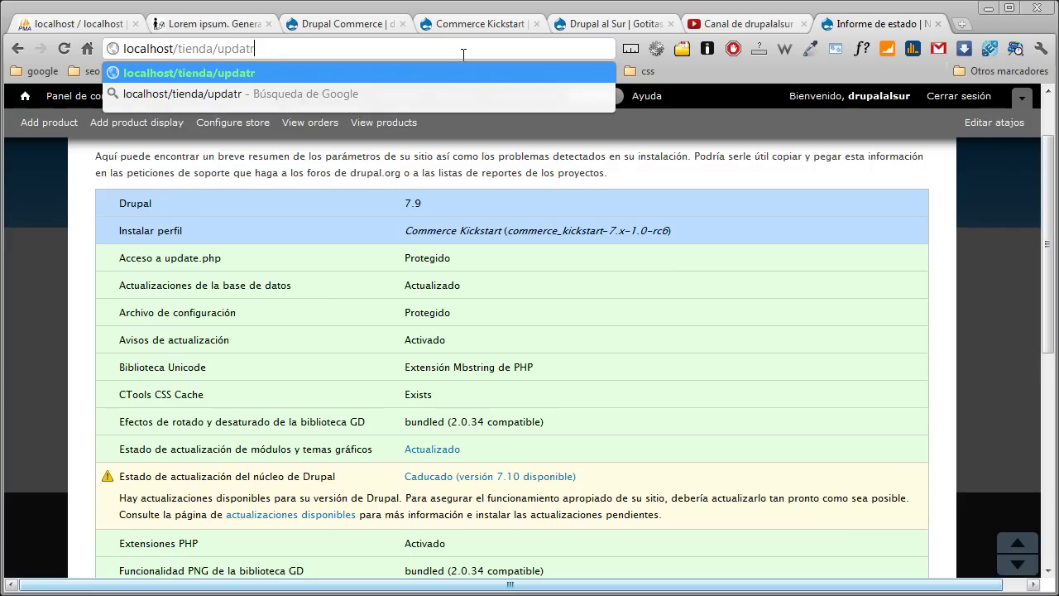
{"action": "type", "text": "hp"}
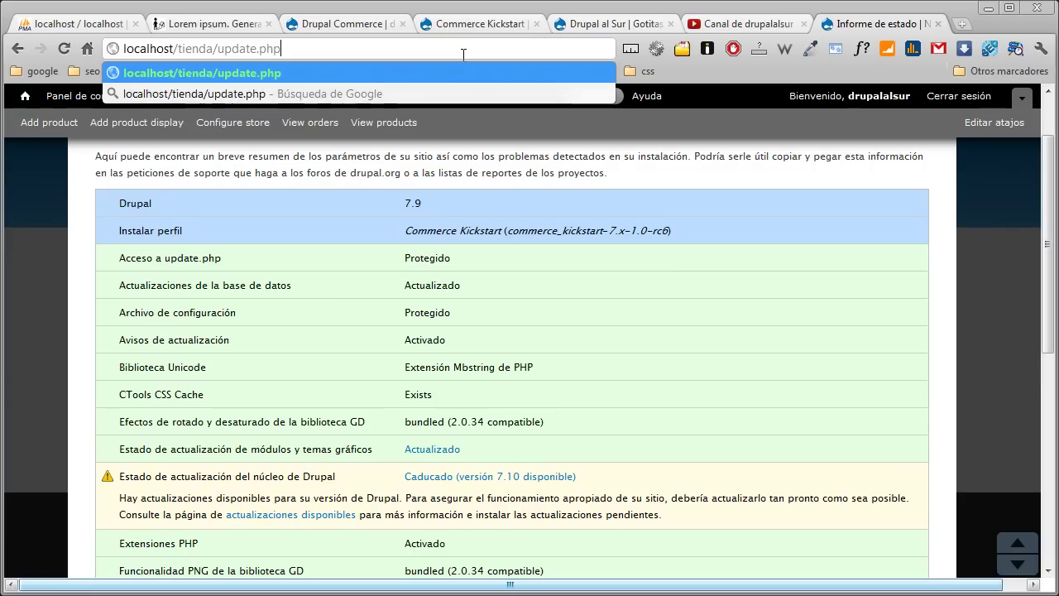
{"action": "key", "text": "Return"}
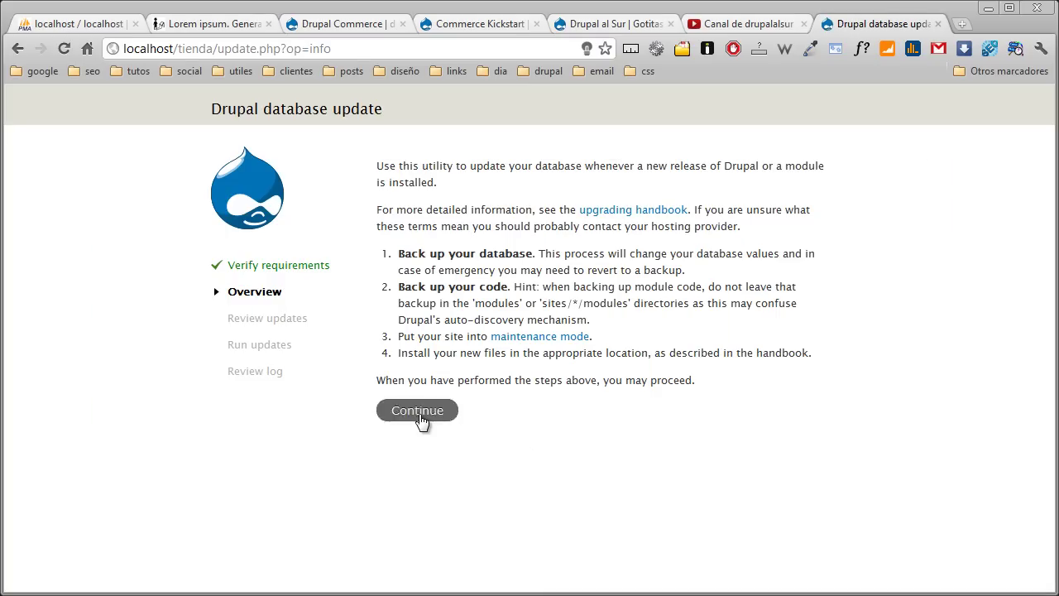
{"action": "left_click", "coordinate": [420, 421]}
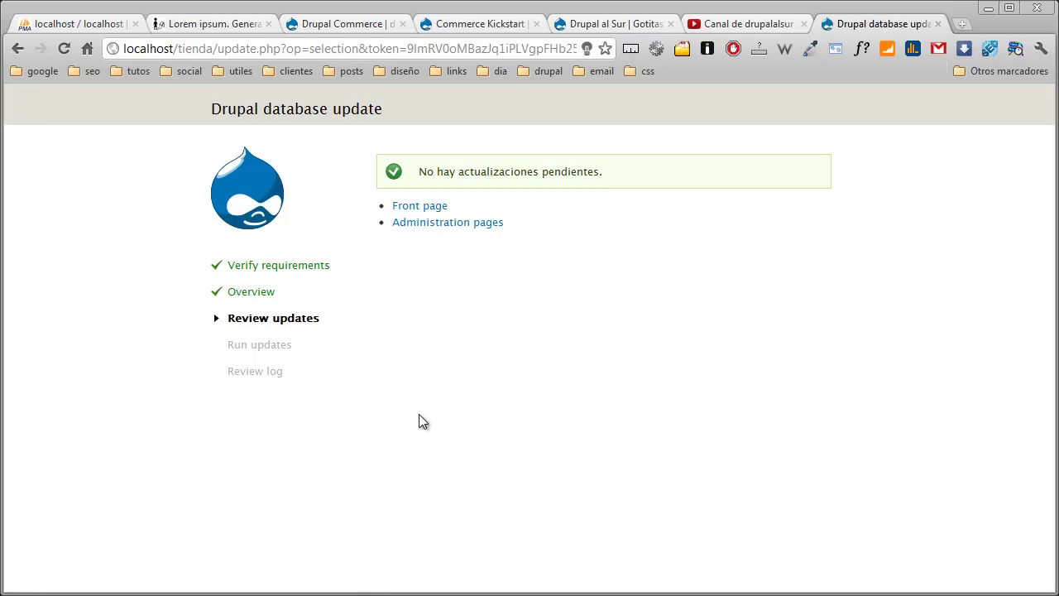
- Open Informes > Informe de estado and run cron manually to confirm Drupal 7.10 is up to date
{"action": "left_click", "coordinate": [460, 224]}
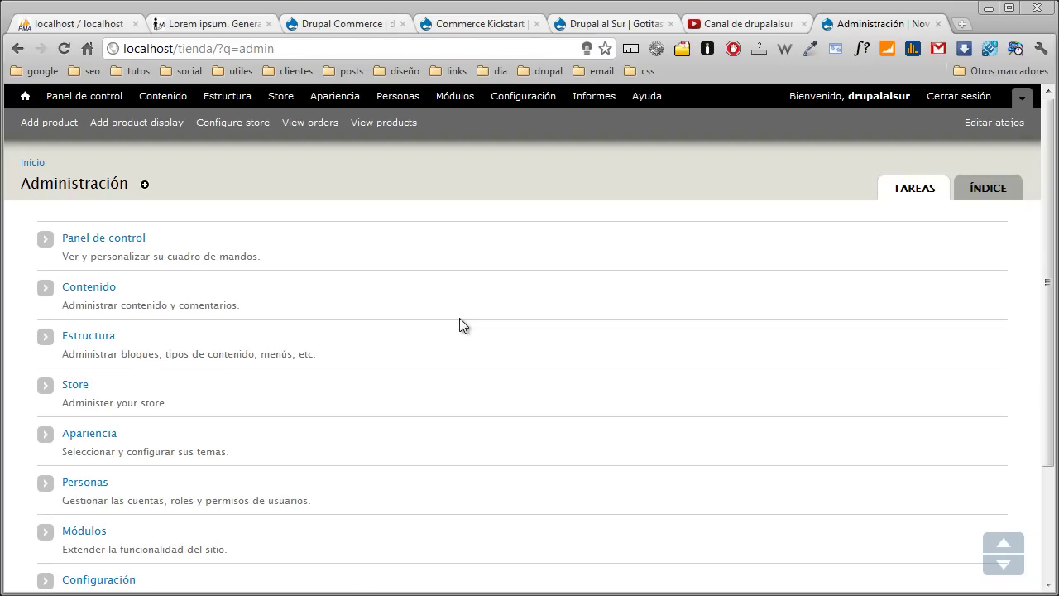
{"action": "left_click", "coordinate": [599, 104]}
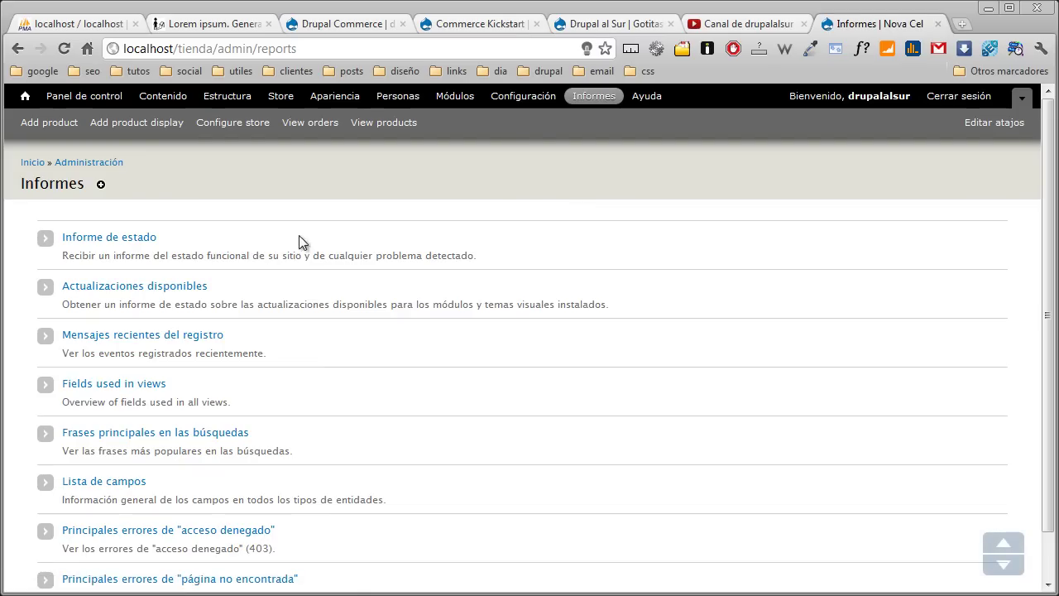
{"action": "left_click", "coordinate": [259, 238]}
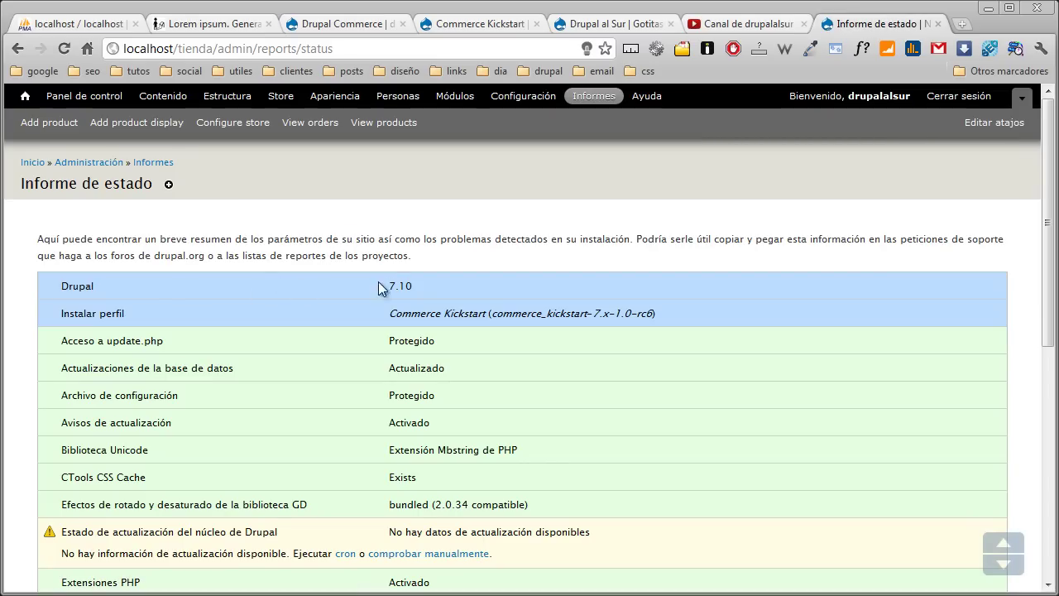
{"action": "scroll", "coordinate": [377, 287], "scroll_direction": "down", "scroll_amount": 2}
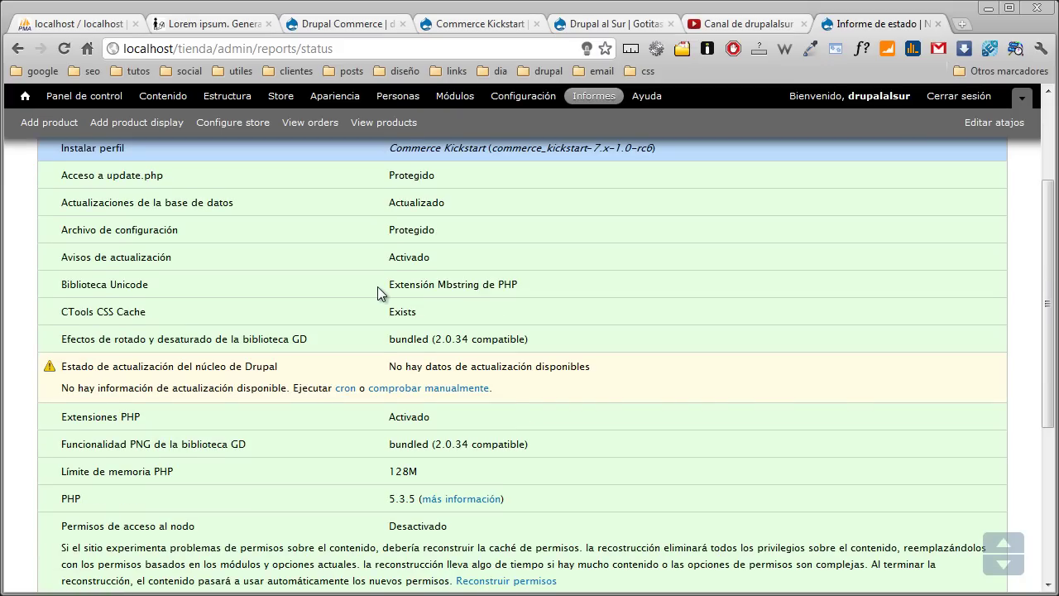
{"action": "scroll", "coordinate": [377, 292], "scroll_direction": "down", "scroll_amount": 4}
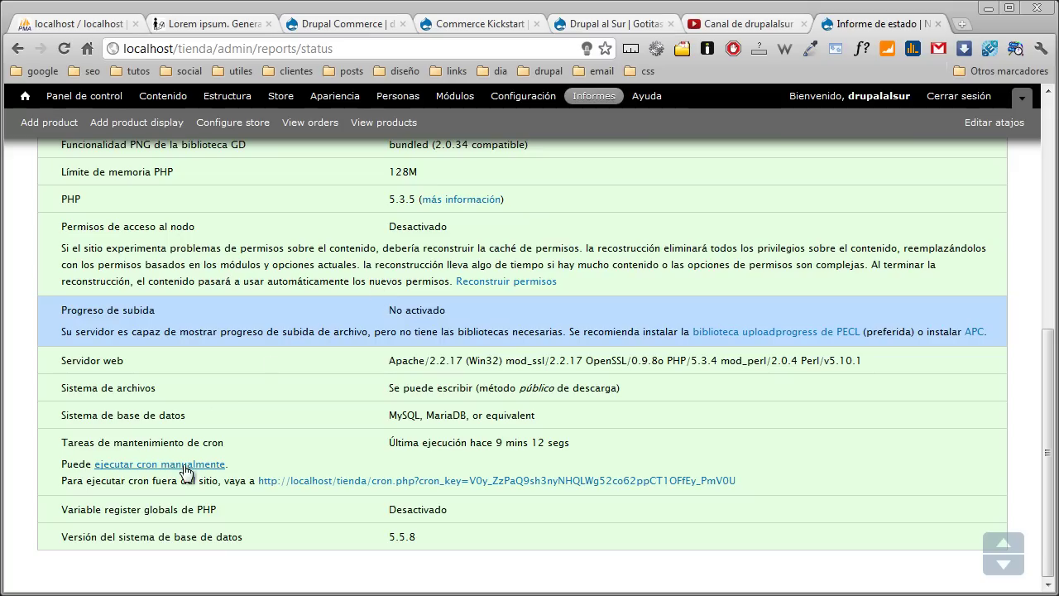
{"action": "left_click", "coordinate": [183, 464]}
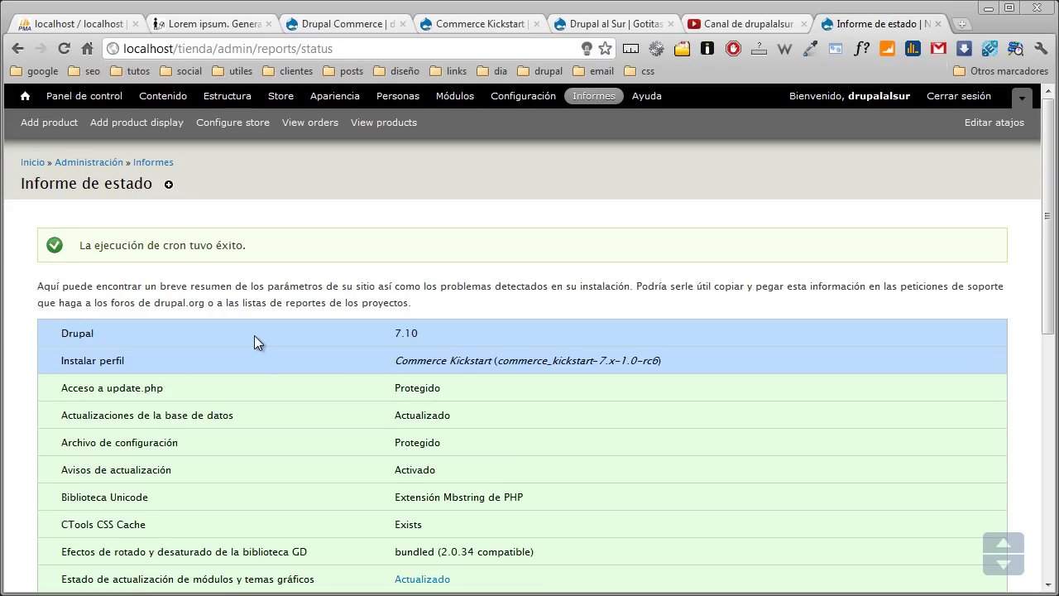
{"action": "scroll", "coordinate": [256, 335], "scroll_direction": "down", "scroll_amount": 4}
{"action": "scroll", "coordinate": [256, 341], "scroll_direction": "up", "scroll_amount": 2}
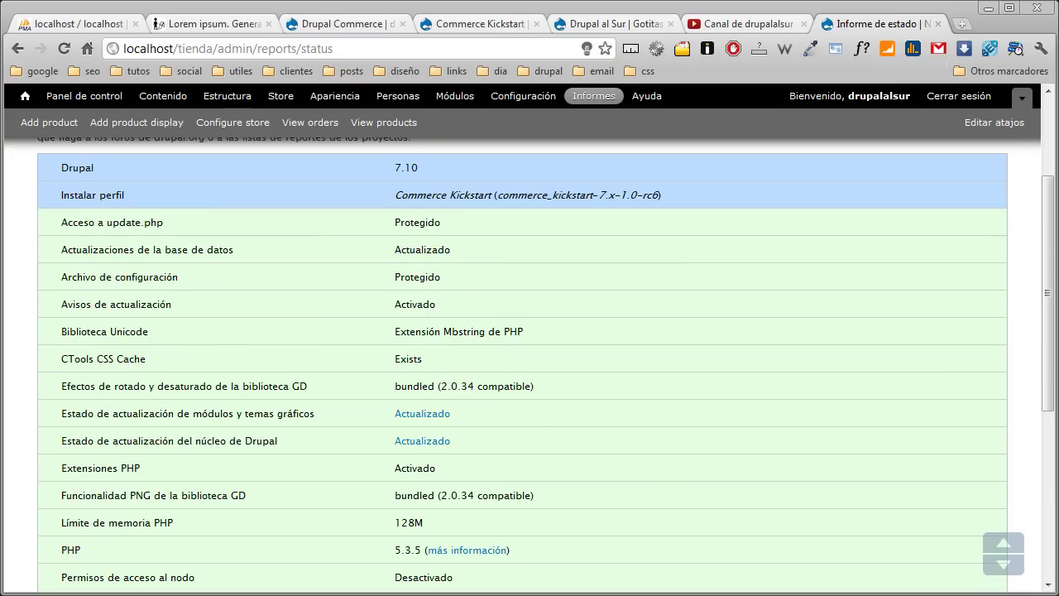
- Navigate the site's Explorer window to tienda\sites\all\modules
{"action": "key", "text": "alt+Tab"}
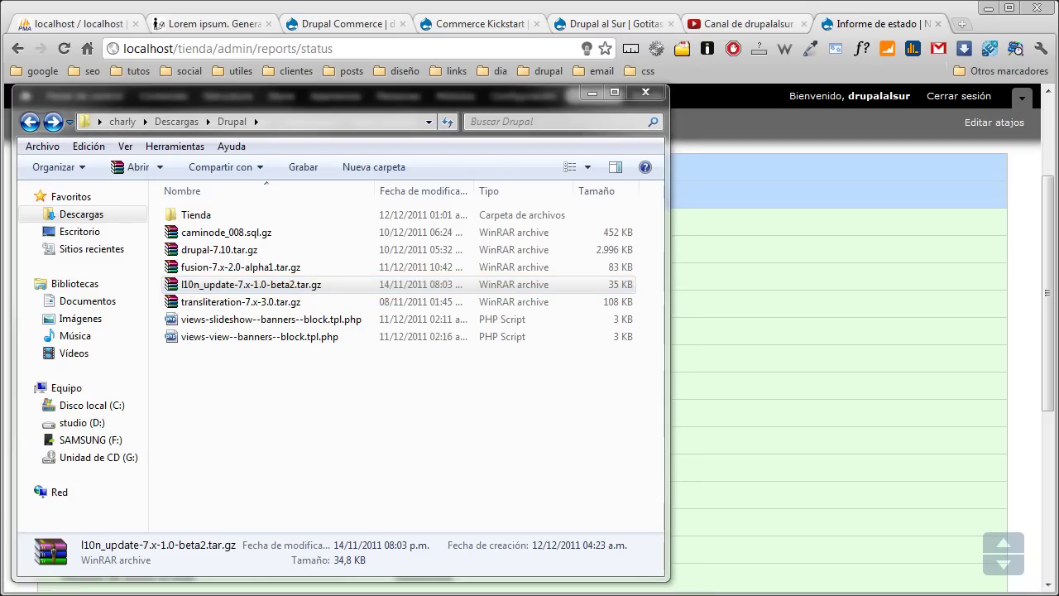
{"action": "key", "text": "alt+Tab"}
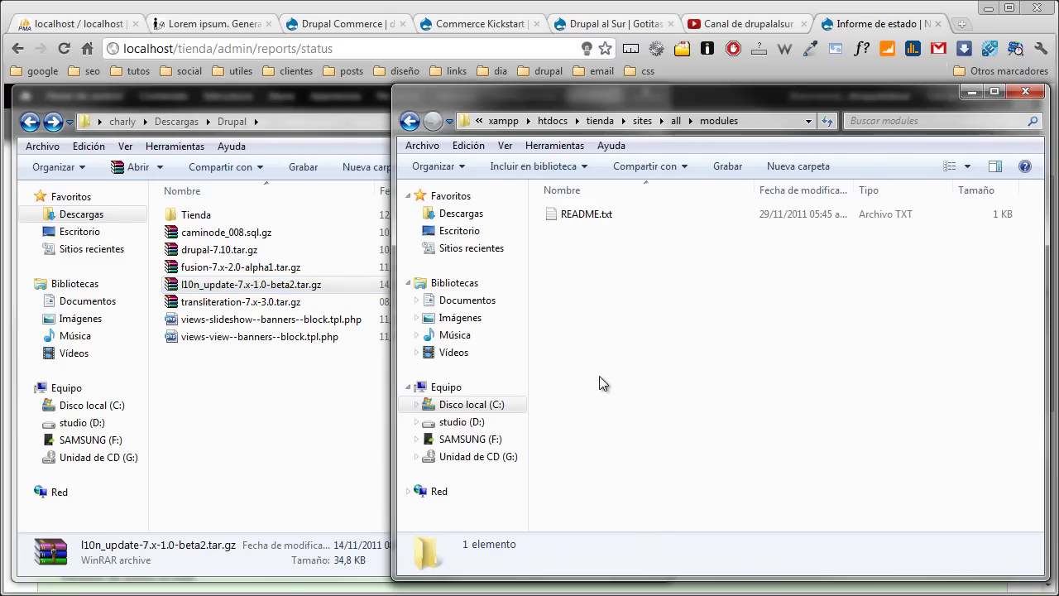
{"action": "left_click", "coordinate": [601, 121]}
{"action": "double_click", "coordinate": [569, 301]}
{"action": "double_click", "coordinate": [567, 215]}
- Extract transliteration-7.x-3.0 and l10n_update archives into modules, then open the Modules page
{"action": "left_click", "coordinate": [331, 402]}
{"action": "left_click", "coordinate": [249, 271]}
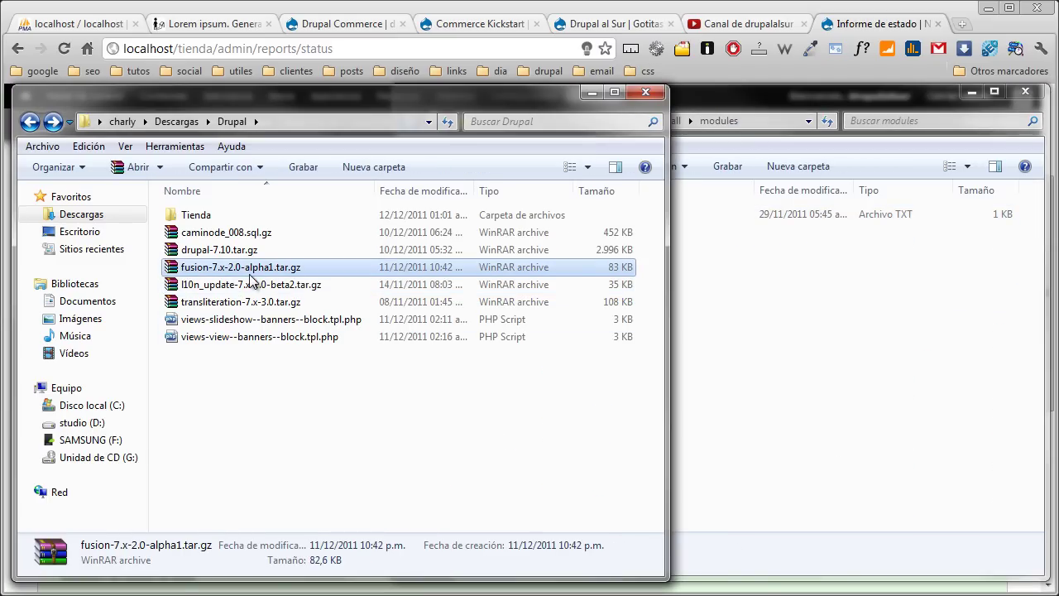
{"action": "left_click", "coordinate": [250, 302]}
{"action": "left_click_drag", "start_coordinate": [251, 303], "coordinate": [892, 317]}
{"action": "left_click", "coordinate": [918, 339]}
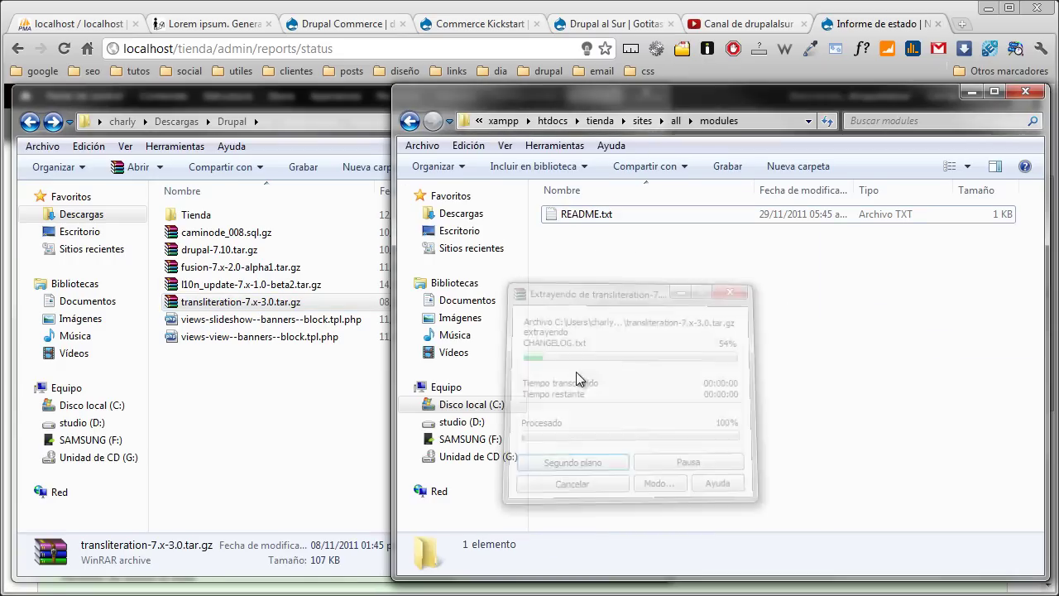
{"action": "left_click", "coordinate": [295, 379]}
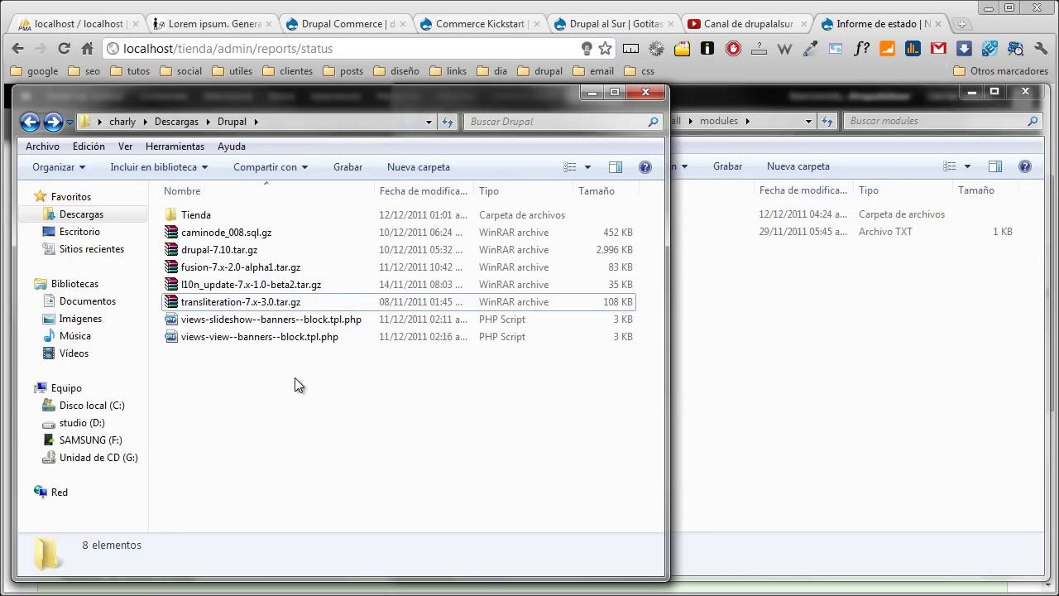
{"action": "left_click_drag", "start_coordinate": [271, 291], "coordinate": [778, 331]}
{"action": "left_click", "coordinate": [824, 353]}
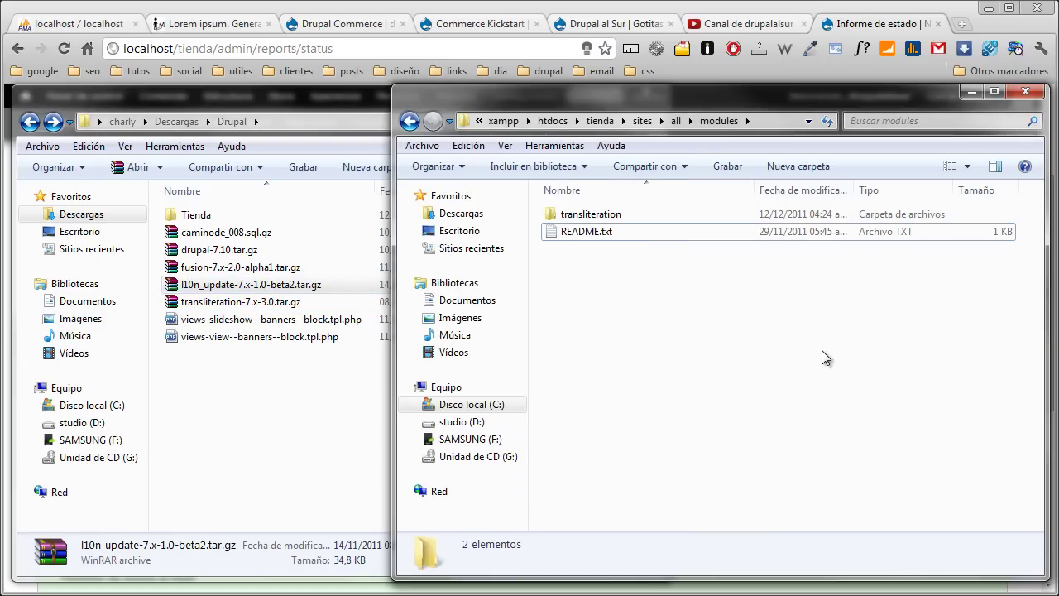
{"action": "left_click", "coordinate": [835, 27]}
{"action": "left_click", "coordinate": [457, 96]}
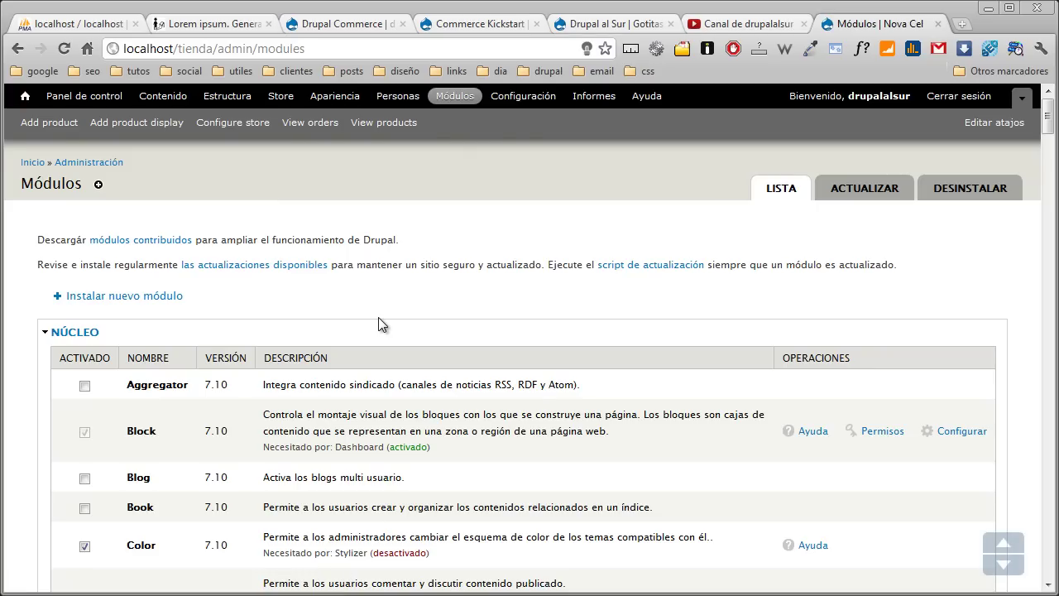
- Collapse Núcleo, Chaos Tool Suite, Commerce and Fields, tick Localization update and Transliteration, and save
{"action": "left_click", "coordinate": [94, 342]}
{"action": "scroll", "coordinate": [91, 314], "scroll_direction": "down", "scroll_amount": 1}
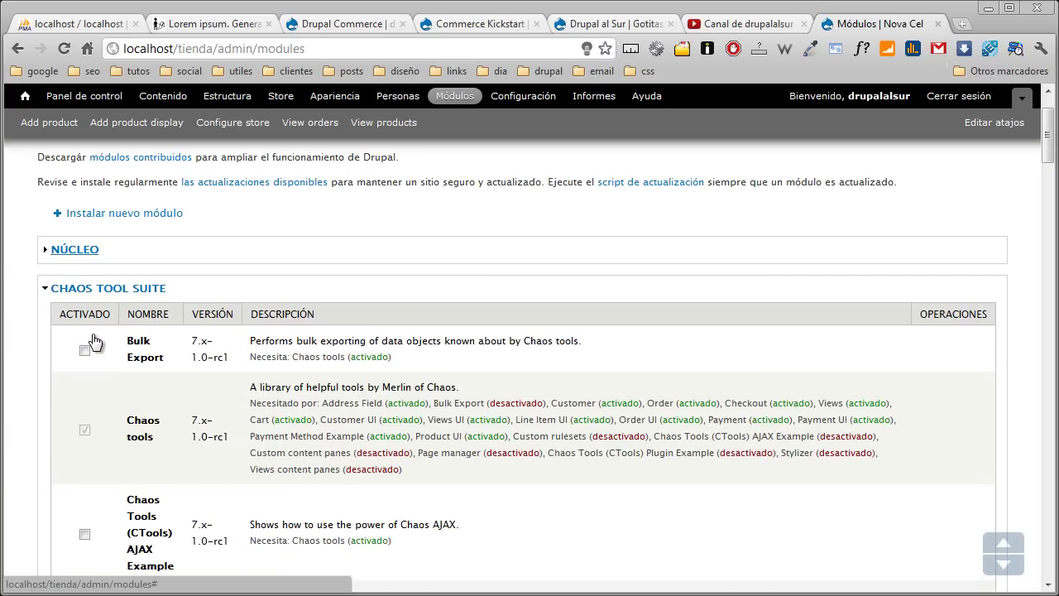
{"action": "left_click", "coordinate": [90, 294]}
{"action": "scroll", "coordinate": [88, 298], "scroll_direction": "down", "scroll_amount": 1}
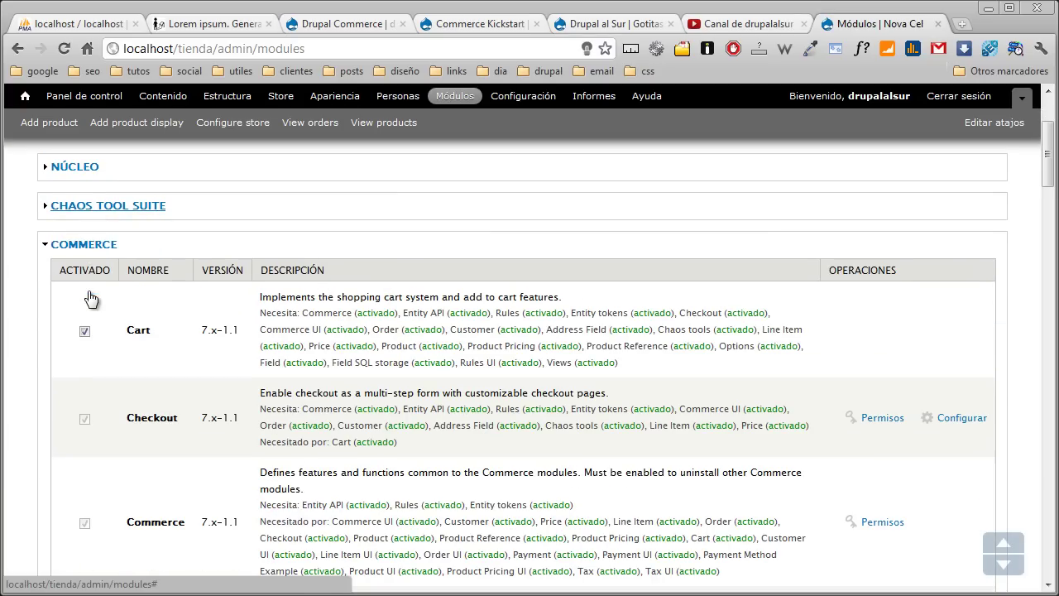
{"action": "left_click", "coordinate": [88, 245]}
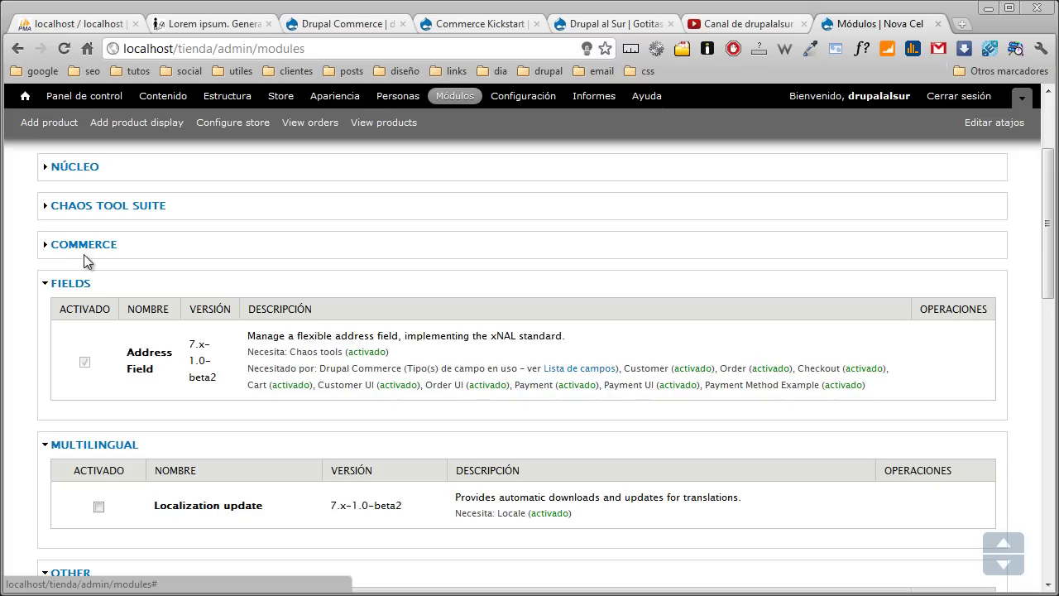
{"action": "left_click", "coordinate": [80, 285]}
{"action": "left_click", "coordinate": [99, 383]}
{"action": "scroll", "coordinate": [125, 331], "scroll_direction": "down", "scroll_amount": 2}
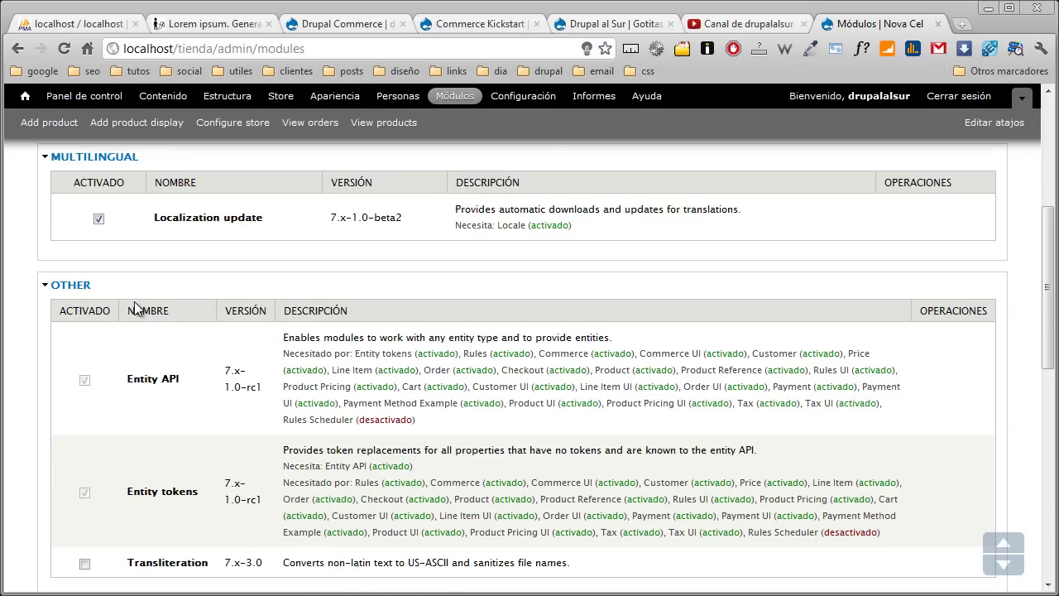
{"action": "scroll", "coordinate": [135, 308], "scroll_direction": "down", "scroll_amount": 1}
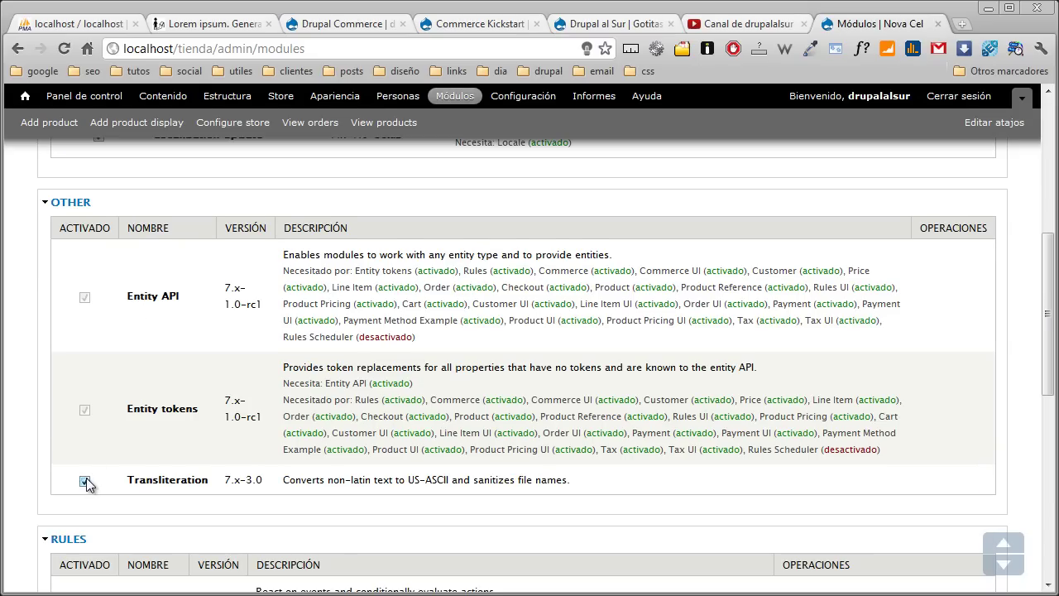
{"action": "scroll", "coordinate": [115, 365], "scroll_direction": "down", "scroll_amount": 7}
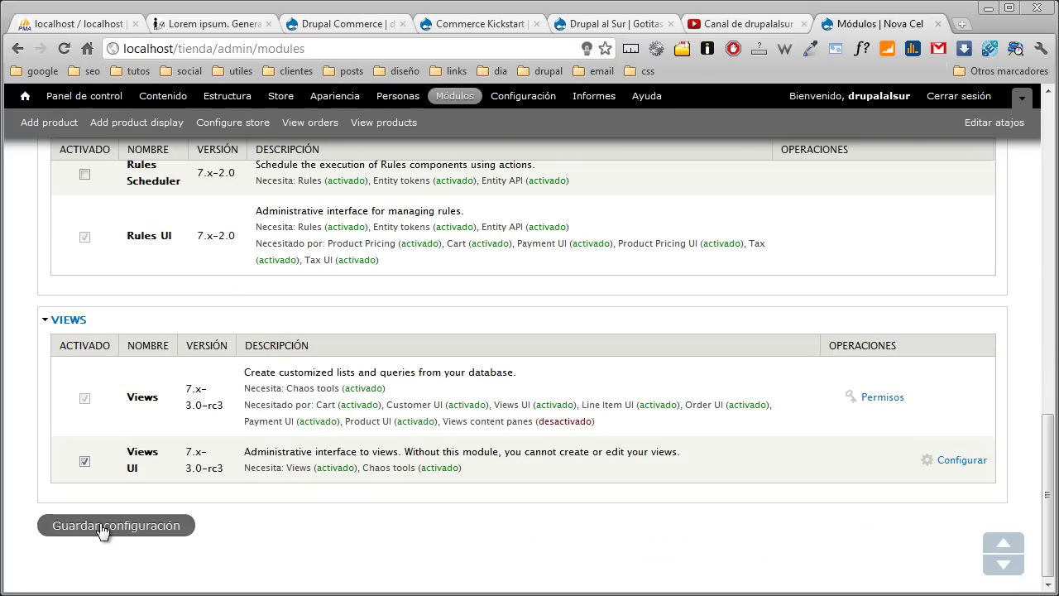
{"action": "left_click", "coordinate": [101, 528]}
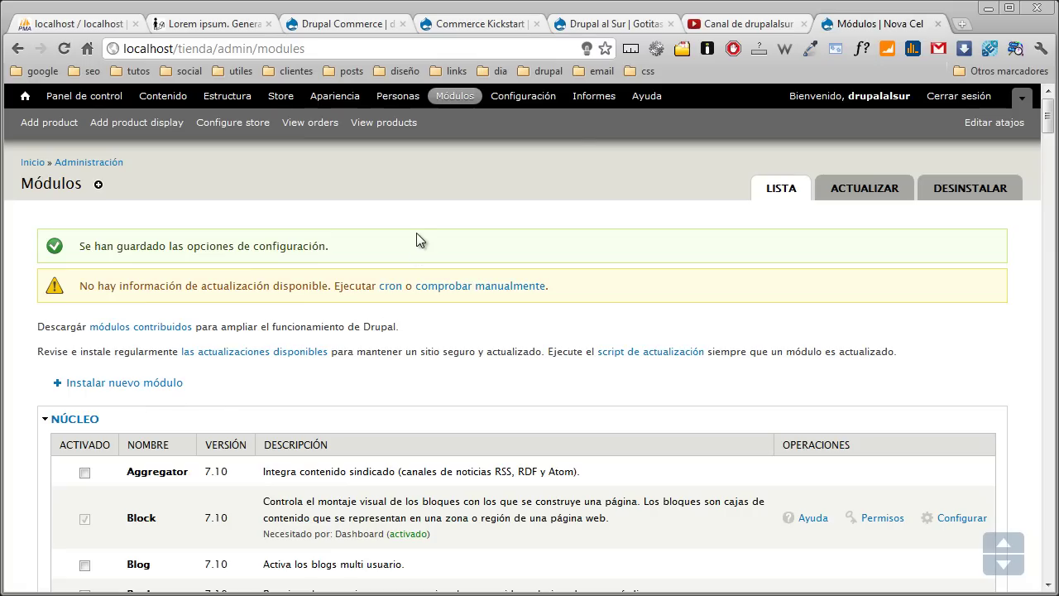
- Open Informe de estado and follow the Translation update status link to the translation update page
{"action": "left_click", "coordinate": [587, 98]}
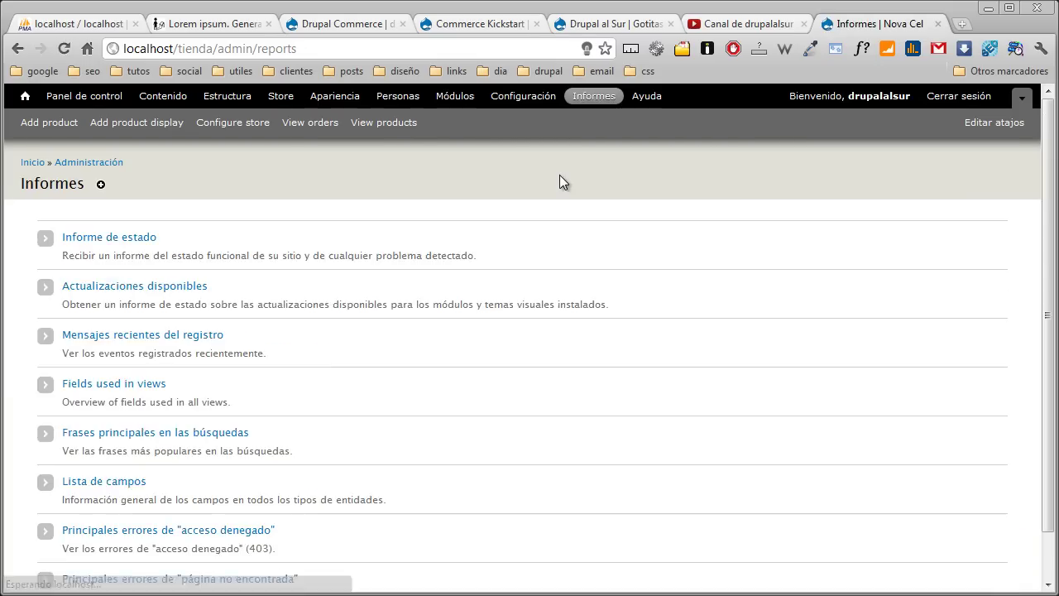
{"action": "left_click", "coordinate": [109, 238]}
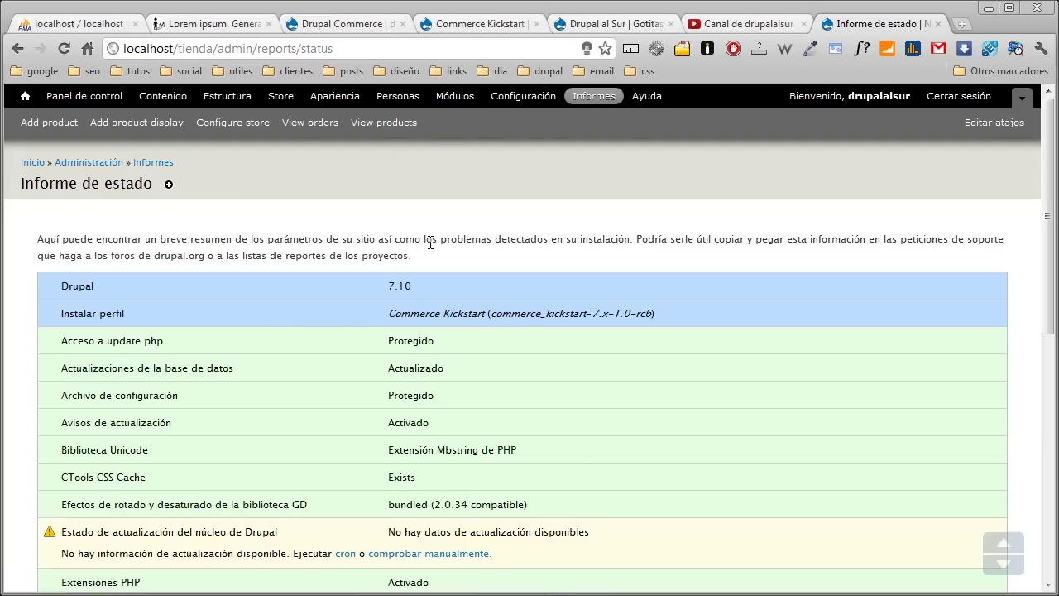
{"action": "scroll", "coordinate": [430, 242], "scroll_direction": "down", "scroll_amount": 3}
{"action": "scroll", "coordinate": [430, 242], "scroll_direction": "down", "scroll_amount": 3}
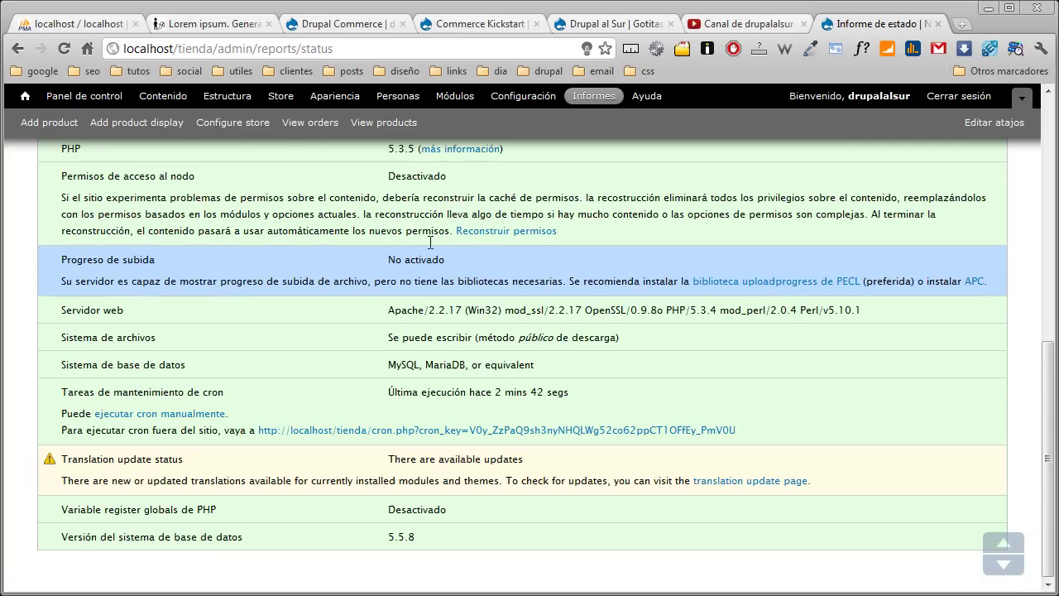
{"action": "left_click", "coordinate": [729, 482]}
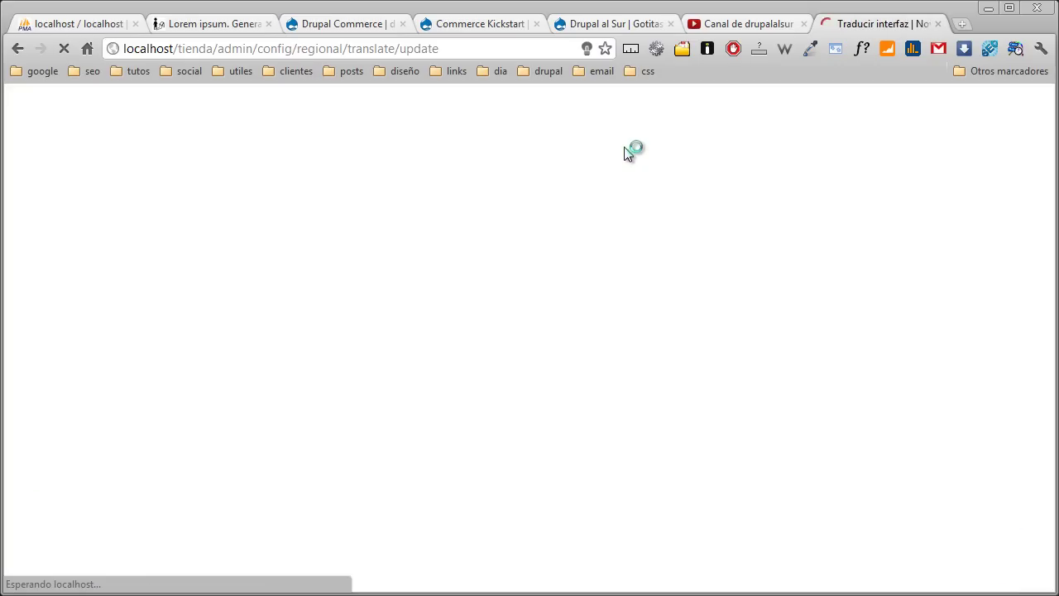
- Run Update translations to import the Spanish translations, then go back to Módulos
{"action": "scroll", "coordinate": [157, 300], "scroll_direction": "down", "scroll_amount": 3}
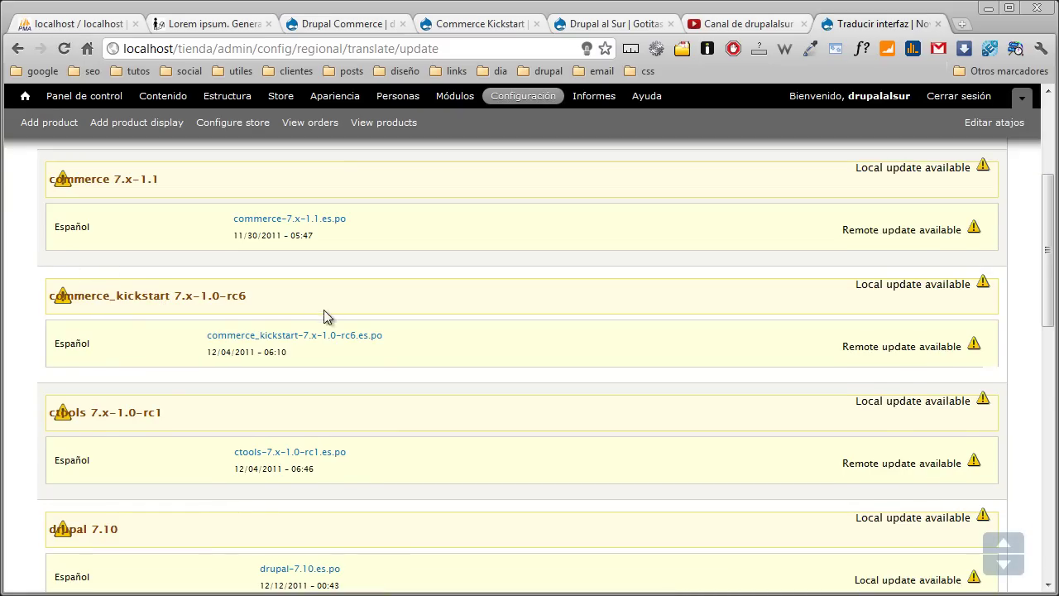
{"action": "scroll", "coordinate": [326, 315], "scroll_direction": "down", "scroll_amount": 15}
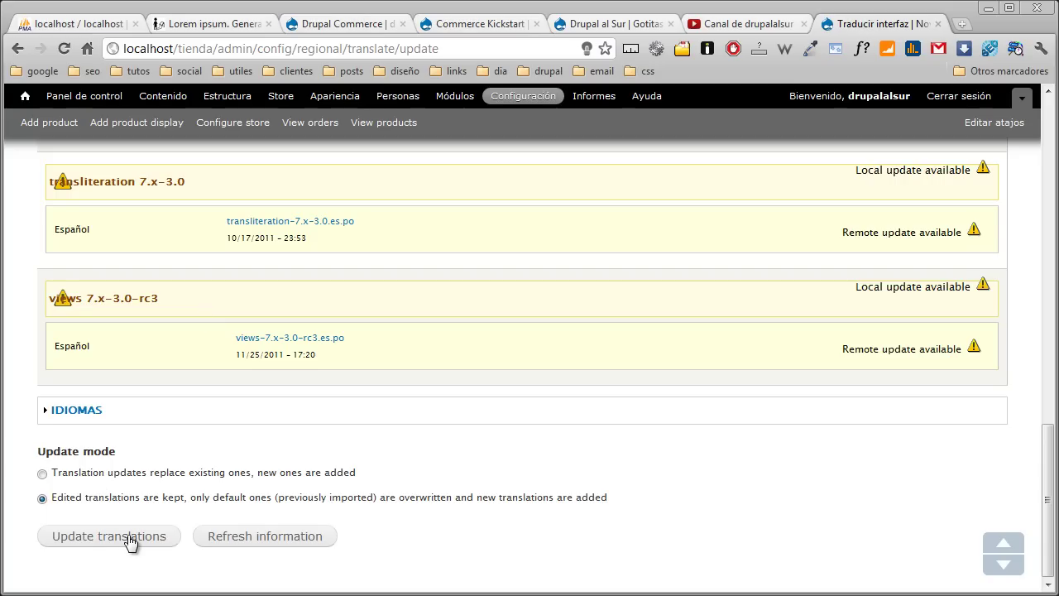
{"action": "left_click", "coordinate": [129, 538]}
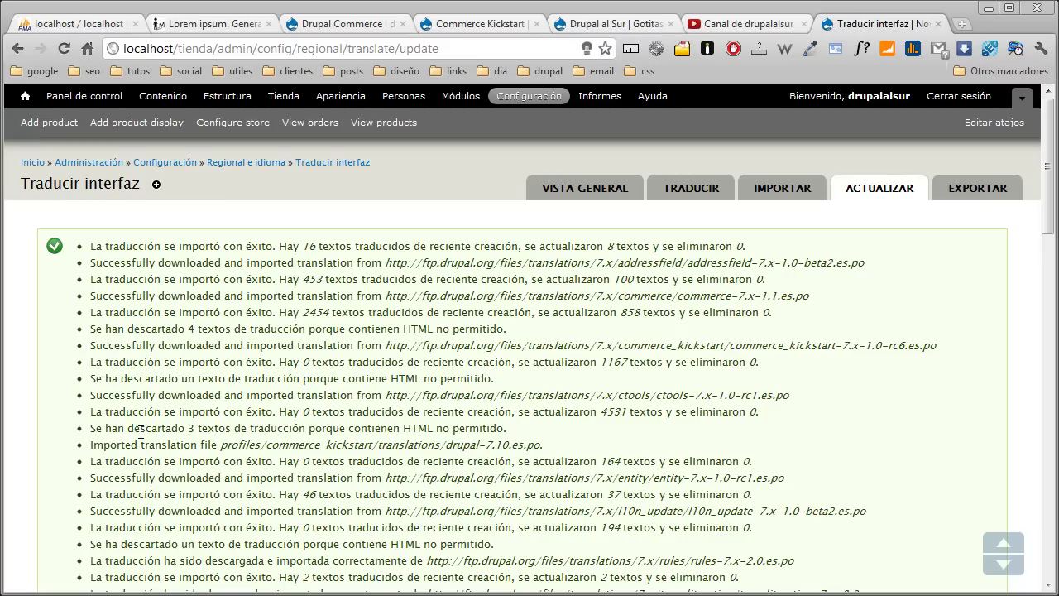
{"action": "scroll", "coordinate": [142, 440], "scroll_direction": "down", "scroll_amount": 3}
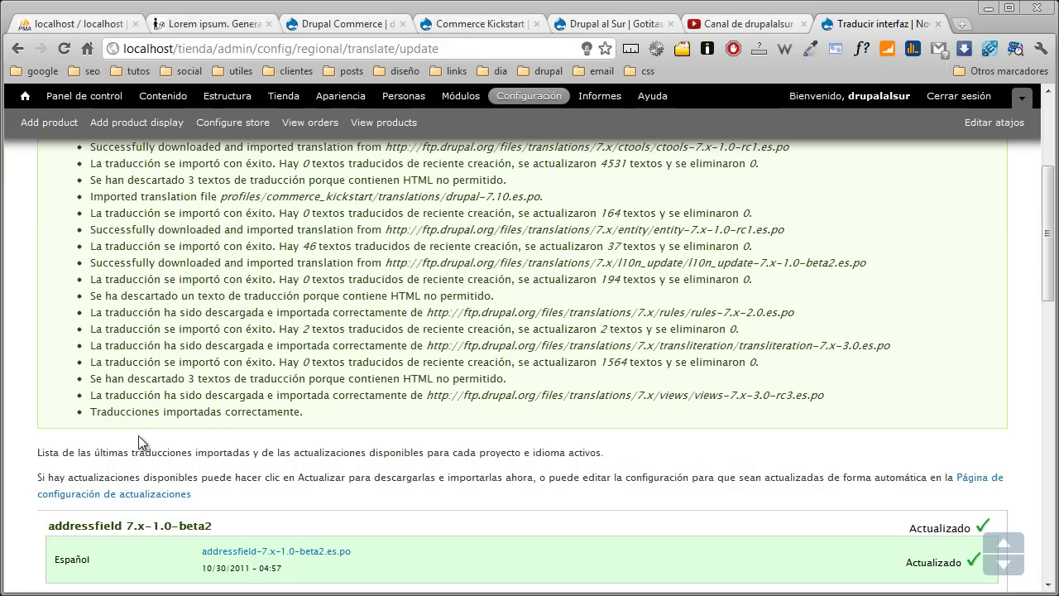
{"action": "scroll", "coordinate": [141, 443], "scroll_direction": "up", "scroll_amount": 3}
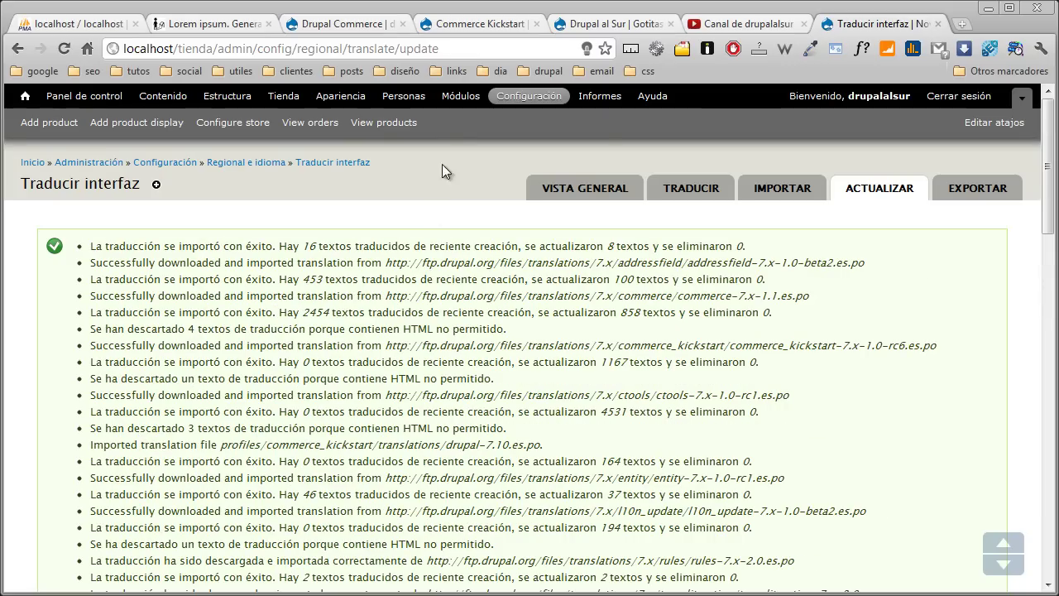
{"action": "left_click", "coordinate": [453, 102]}
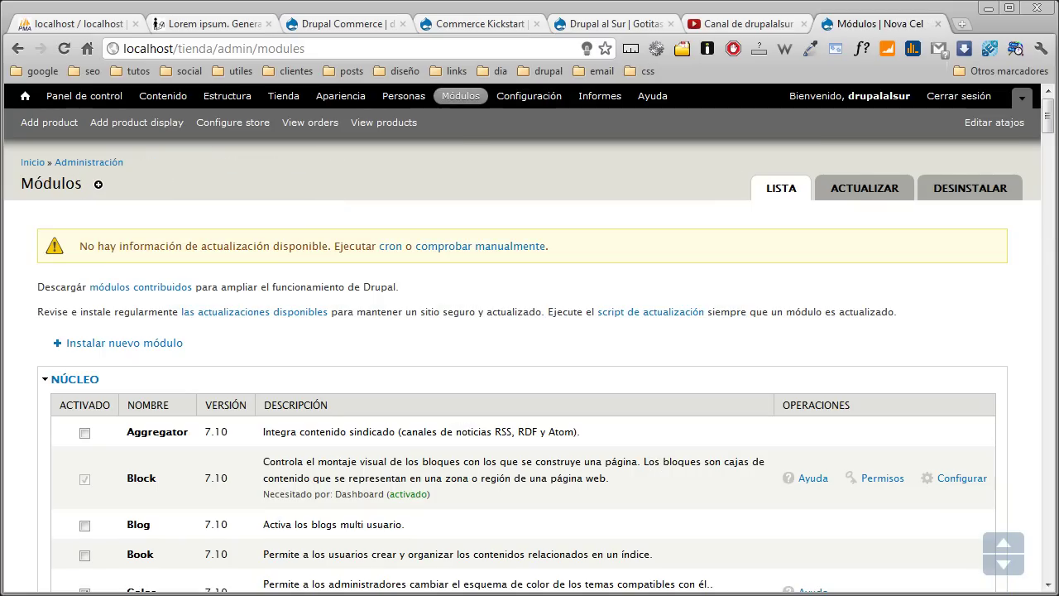
- Extract token-7.x-1.0-beta7.tar.gz into sites/all/modules and switch back to the browser
{"action": "key", "text": "alt+Tab"}
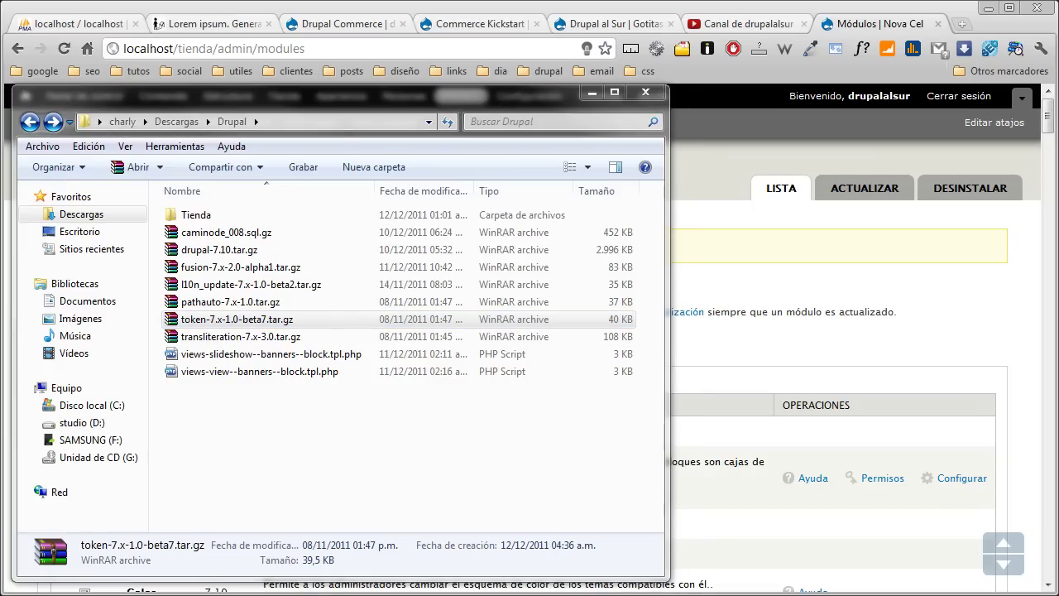
{"action": "key", "text": "alt+Tab"}
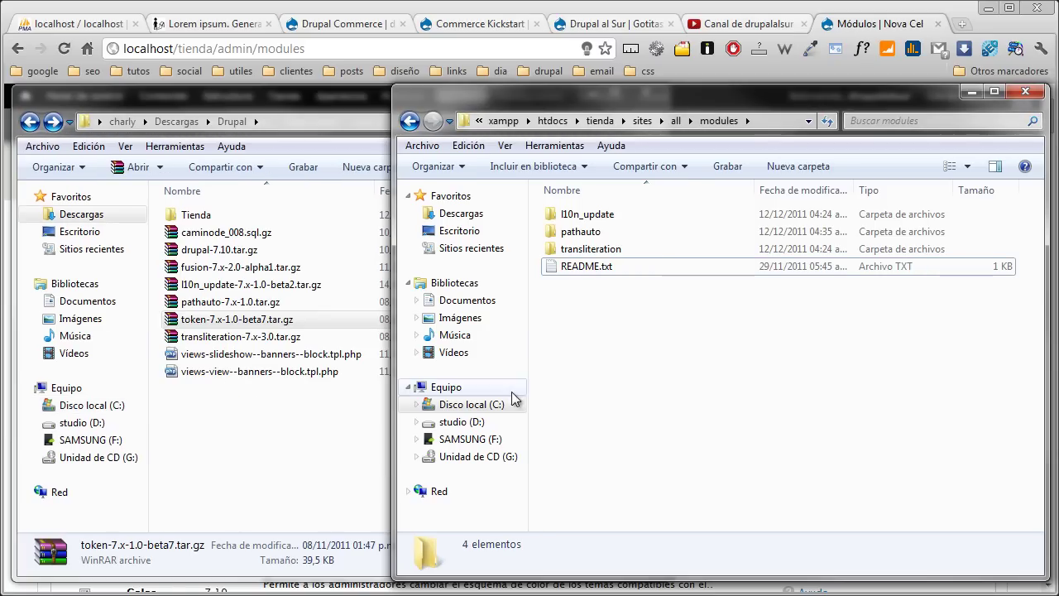
{"action": "left_click", "coordinate": [202, 418]}
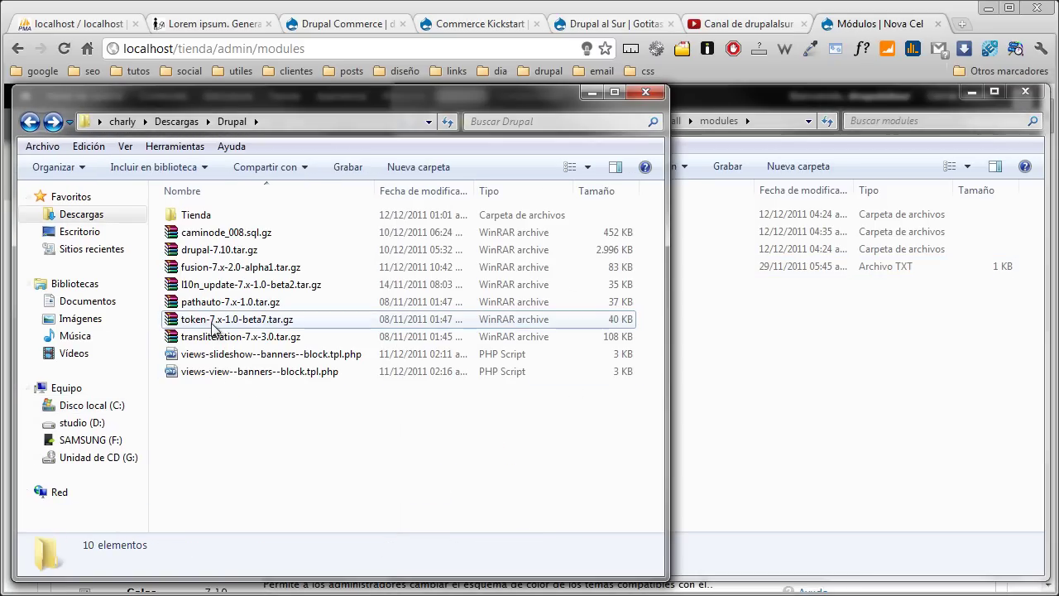
{"action": "left_click_drag", "start_coordinate": [205, 322], "coordinate": [835, 445]}
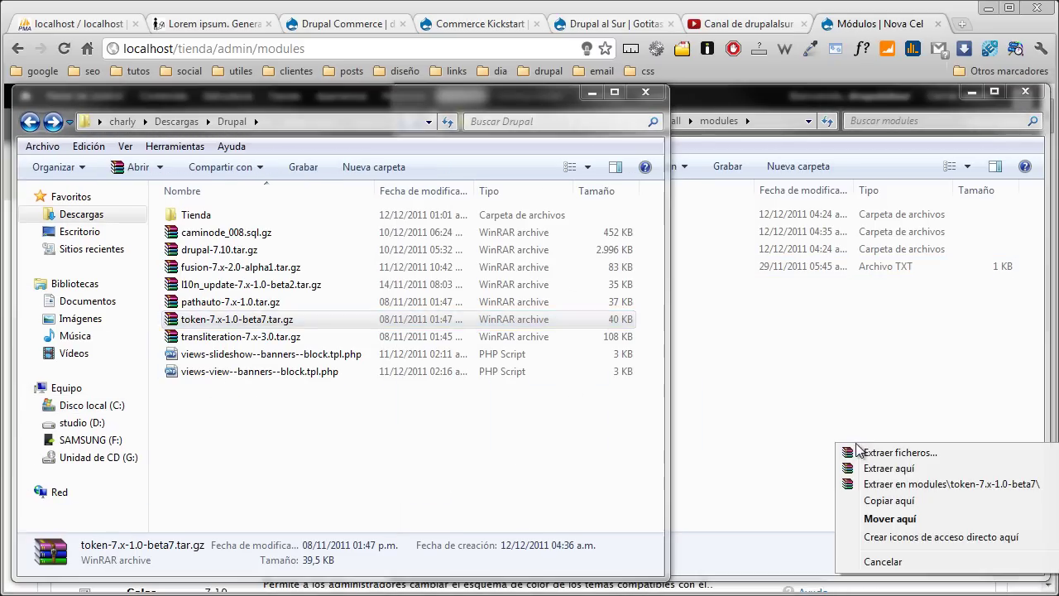
{"action": "left_click", "coordinate": [907, 468]}
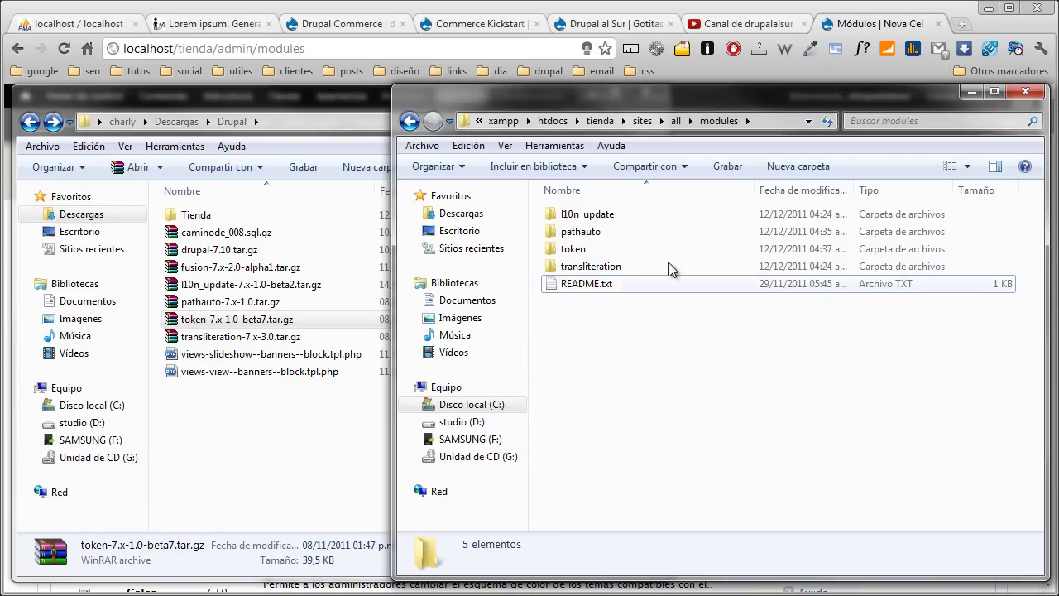
{"action": "left_click", "coordinate": [861, 27]}
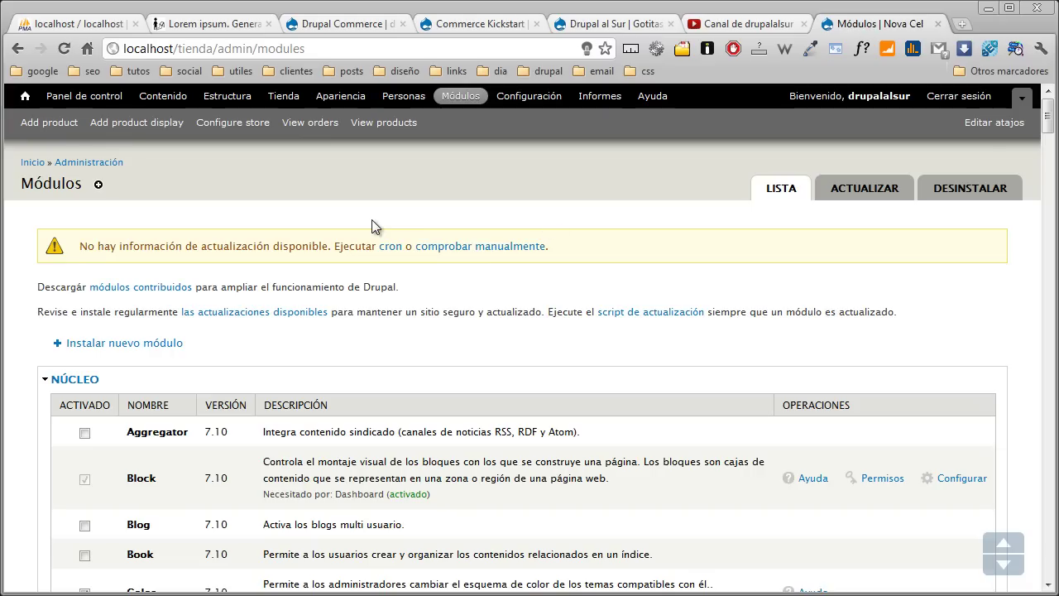
- Reload Módulos, tick Pathauto and Token under OTRO, and save the configuration
{"action": "key", "text": "F5"}
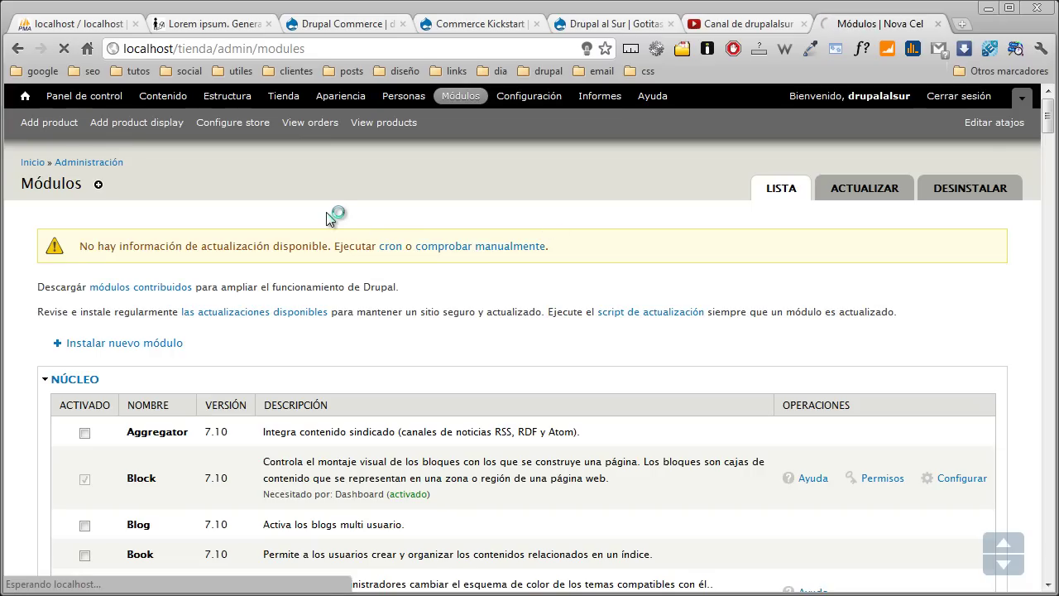
{"action": "scroll", "coordinate": [326, 217], "scroll_direction": "down", "scroll_amount": 9}
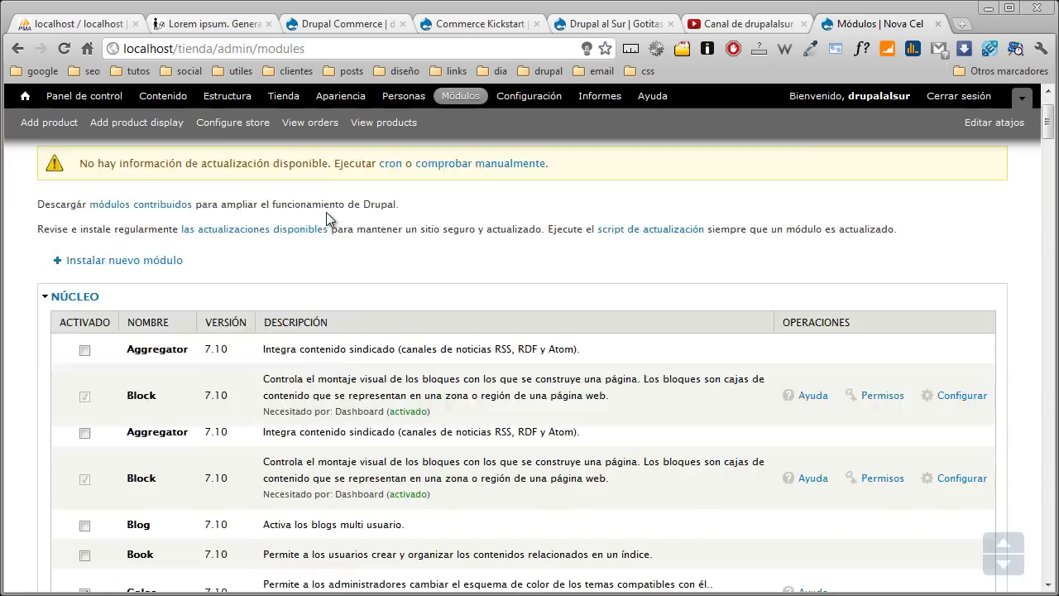
{"action": "scroll", "coordinate": [324, 217], "scroll_direction": "down", "scroll_amount": 12}
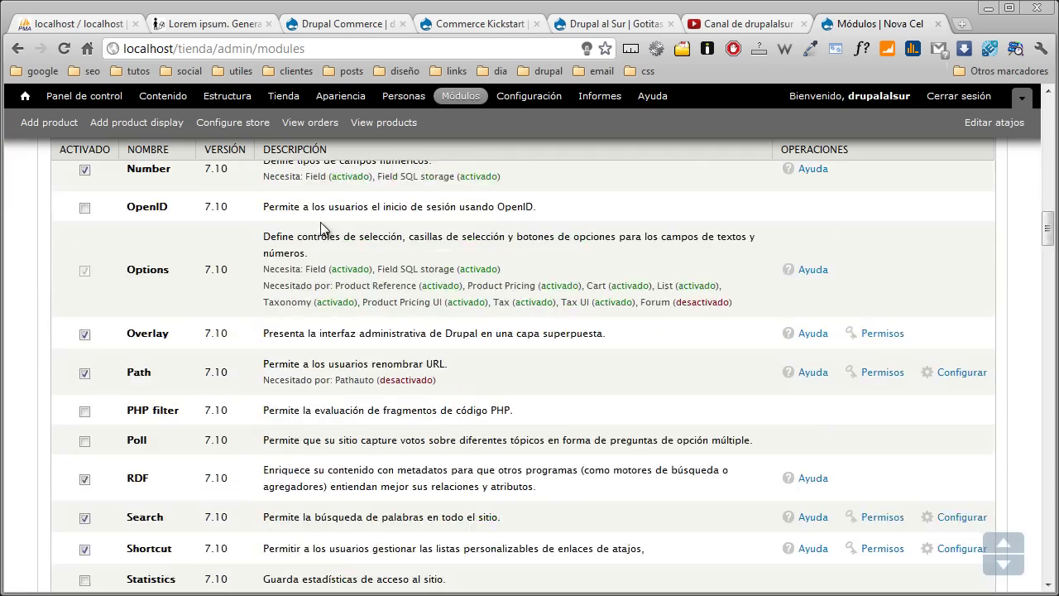
{"action": "scroll", "coordinate": [320, 223], "scroll_direction": "down", "scroll_amount": 14}
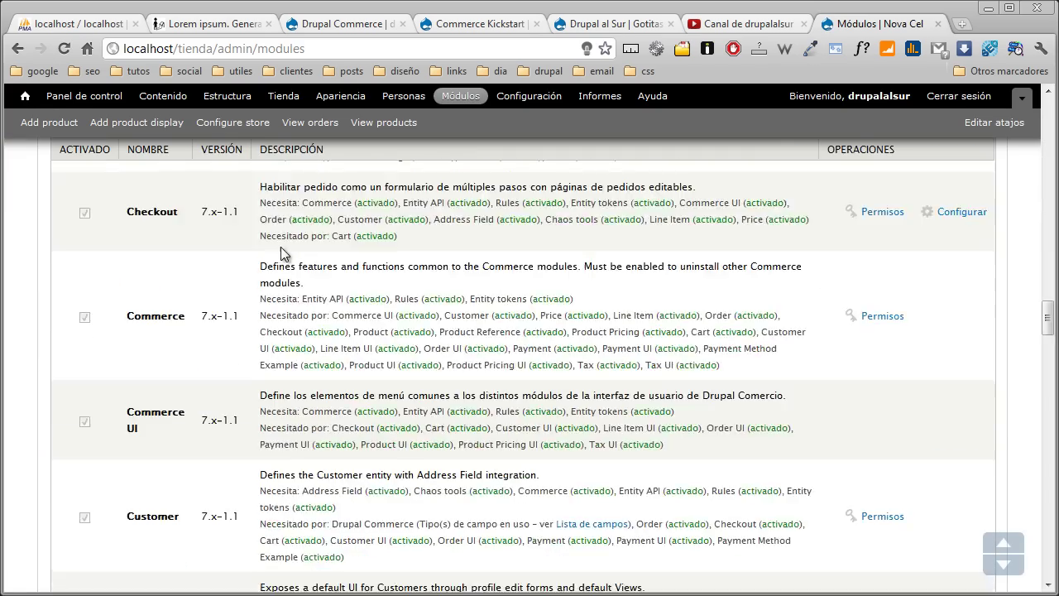
{"action": "scroll", "coordinate": [267, 257], "scroll_direction": "down", "scroll_amount": 15}
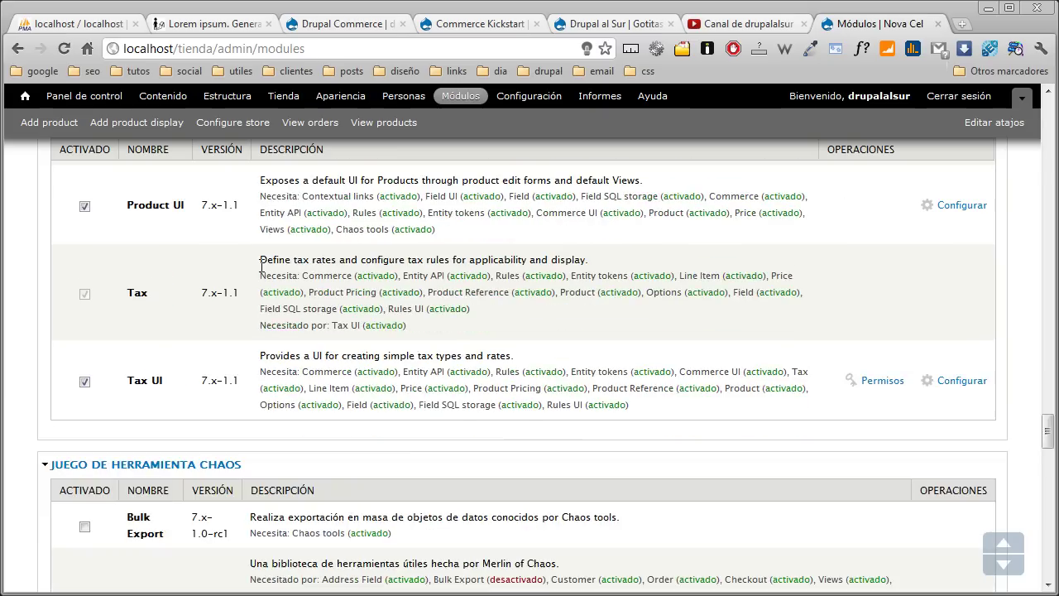
{"action": "scroll", "coordinate": [258, 272], "scroll_direction": "down", "scroll_amount": 15}
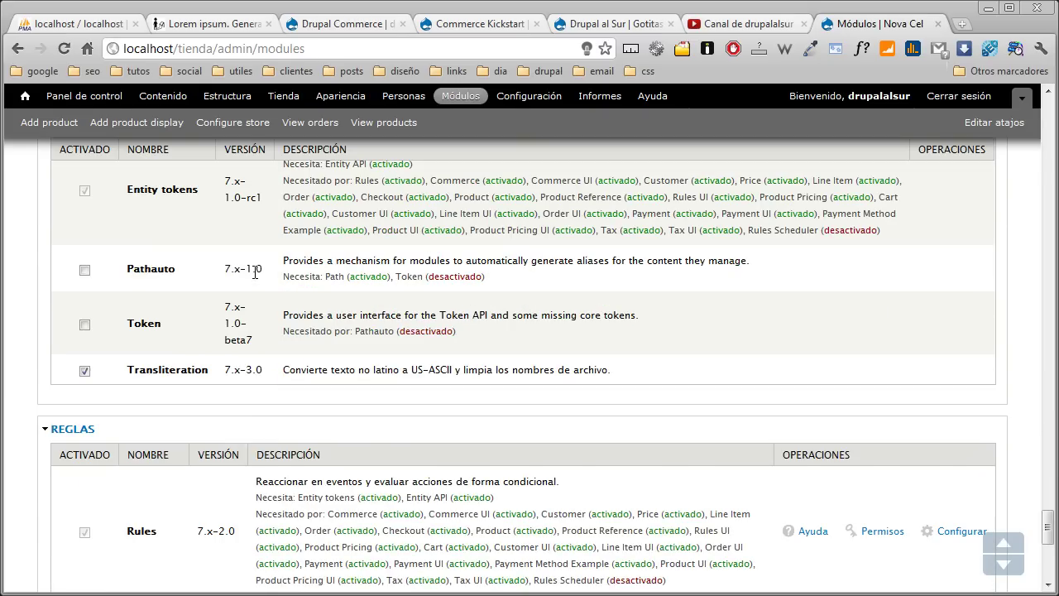
{"action": "left_click", "coordinate": [84, 270]}
{"action": "left_click", "coordinate": [85, 326]}
{"action": "scroll", "coordinate": [85, 329], "scroll_direction": "down", "scroll_amount": 5}
{"action": "left_click", "coordinate": [123, 526]}
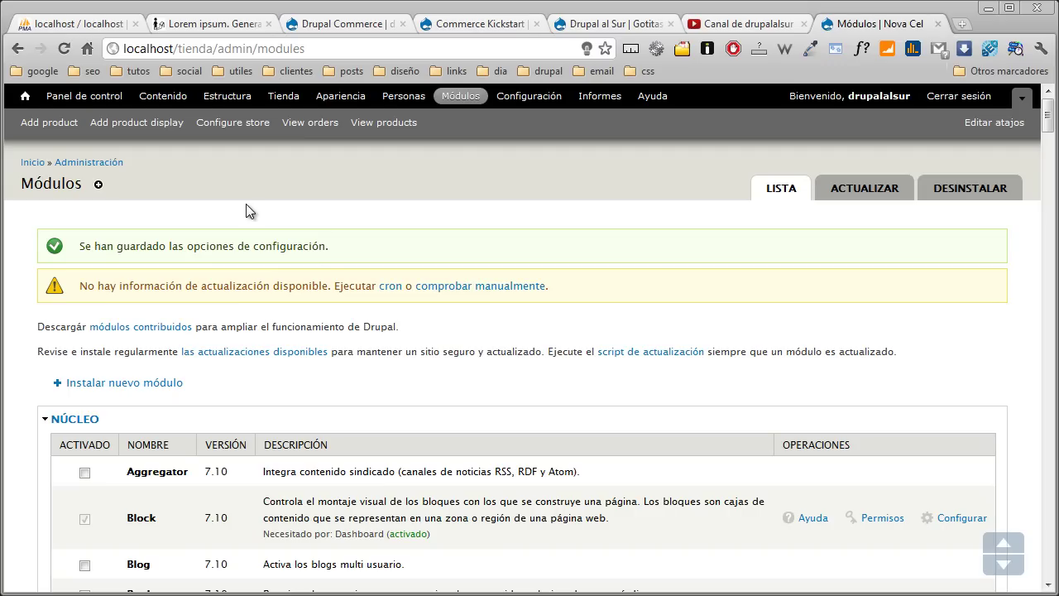
- Go to Configuración and choose Alias de URL under Búsqueda y meta datos
{"action": "left_click", "coordinate": [530, 97]}
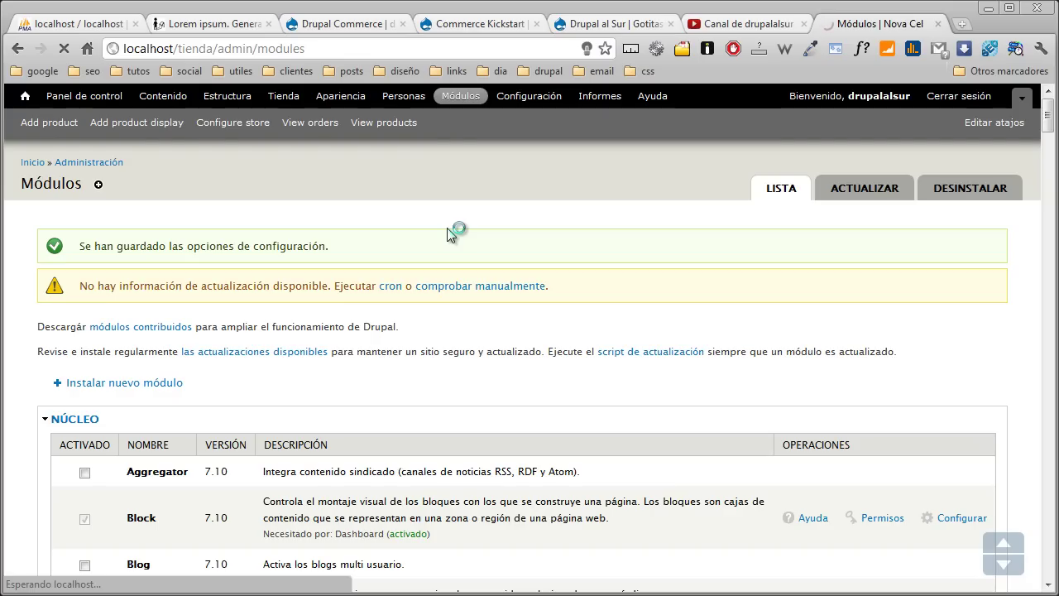
{"action": "scroll", "coordinate": [447, 228], "scroll_direction": "down", "scroll_amount": 4}
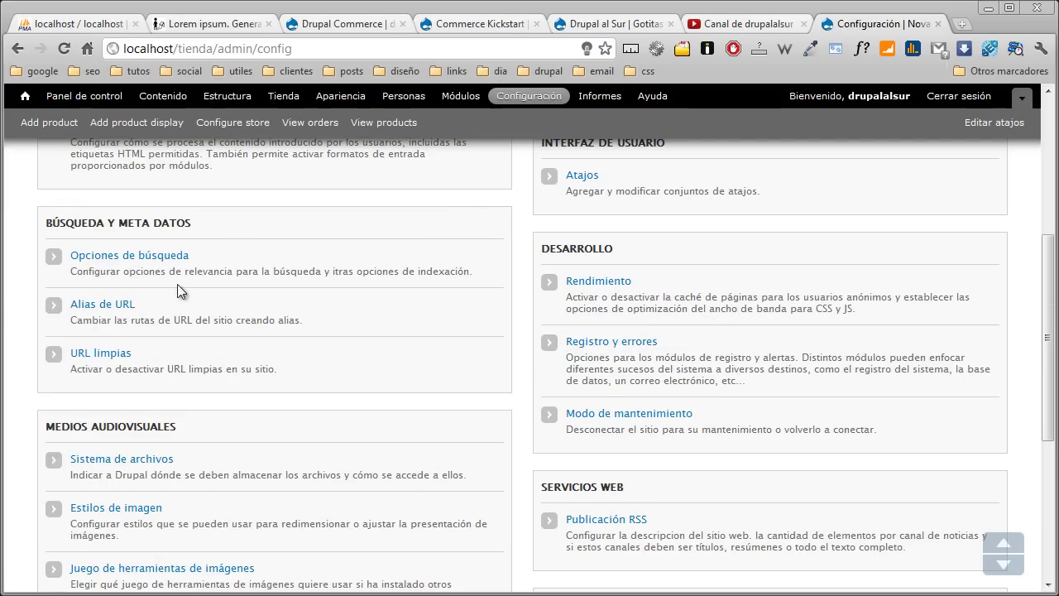
{"action": "left_click", "coordinate": [125, 304]}
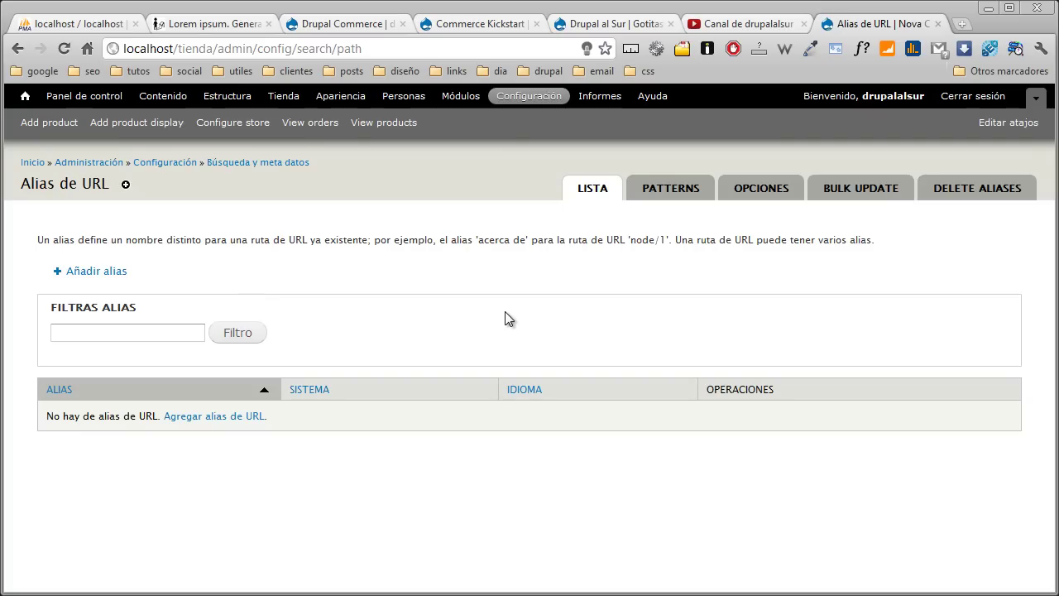
- In URL alias options, turn on 'Transliterate prior to creating alias' and 'Reduce strings to letters and numbers', then save
{"action": "left_click", "coordinate": [761, 193]}
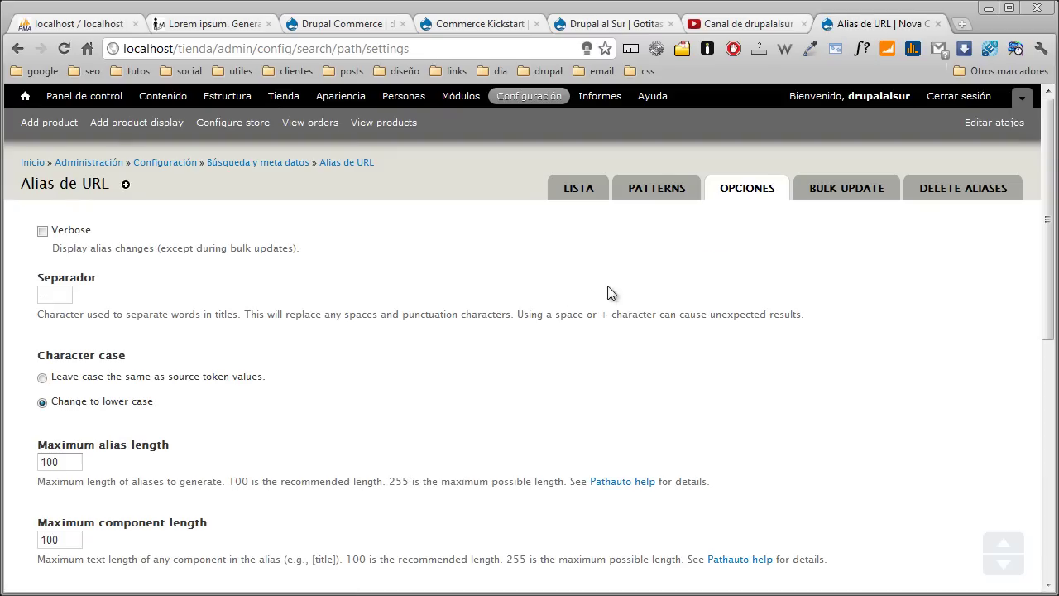
{"action": "scroll", "coordinate": [456, 286], "scroll_direction": "down", "scroll_amount": 3}
{"action": "scroll", "coordinate": [460, 287], "scroll_direction": "down", "scroll_amount": 2}
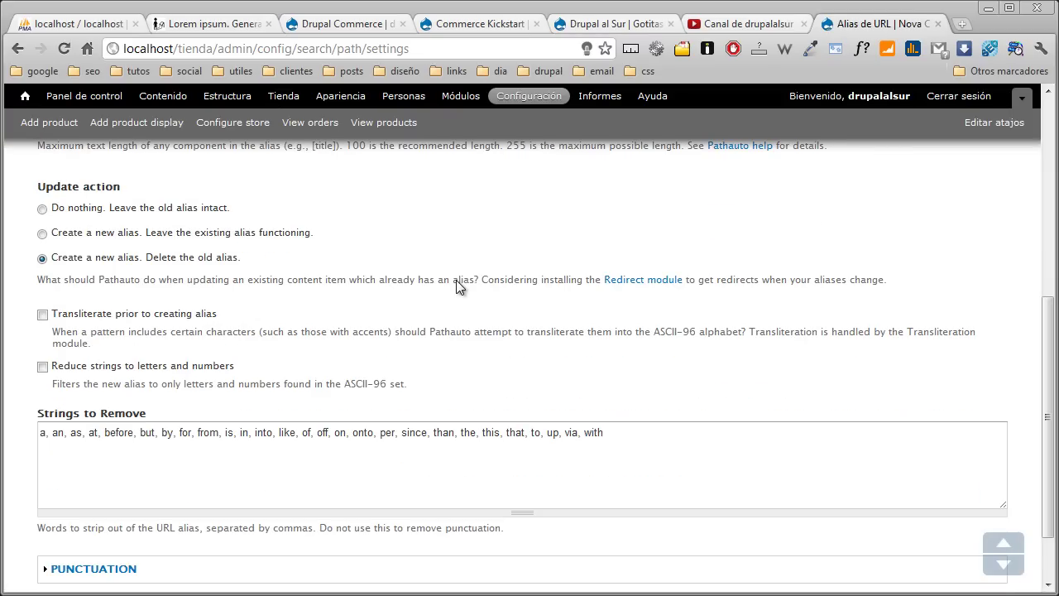
{"action": "left_click", "coordinate": [43, 315]}
{"action": "left_click", "coordinate": [43, 366]}
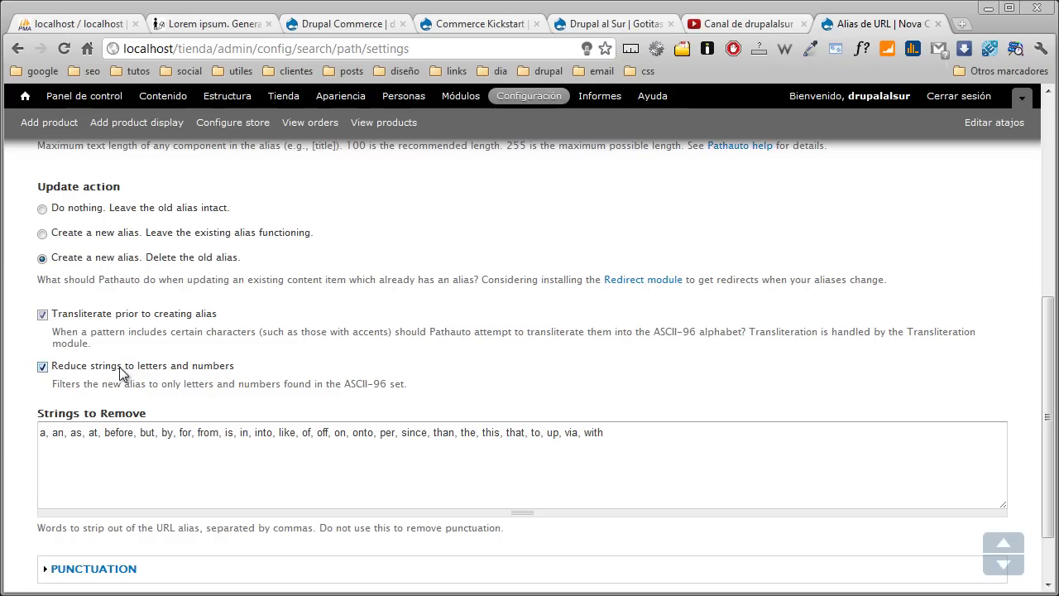
{"action": "scroll", "coordinate": [120, 372], "scroll_direction": "down", "scroll_amount": 1}
{"action": "left_click", "coordinate": [96, 530]}
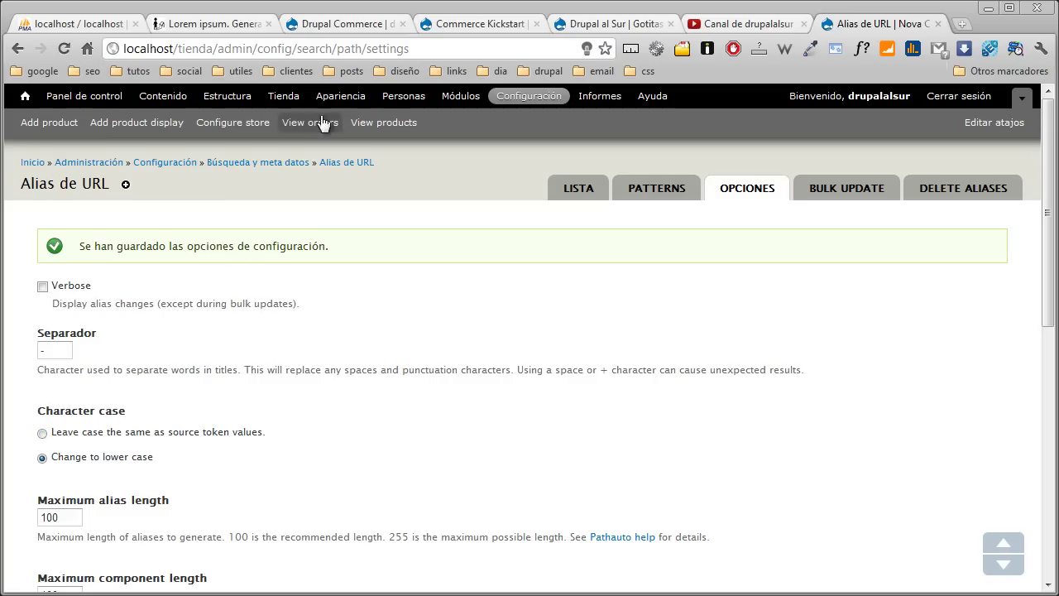
- Switch to the drupal.org Commerce Kickstart project page tab
{"action": "left_click", "coordinate": [473, 28]}
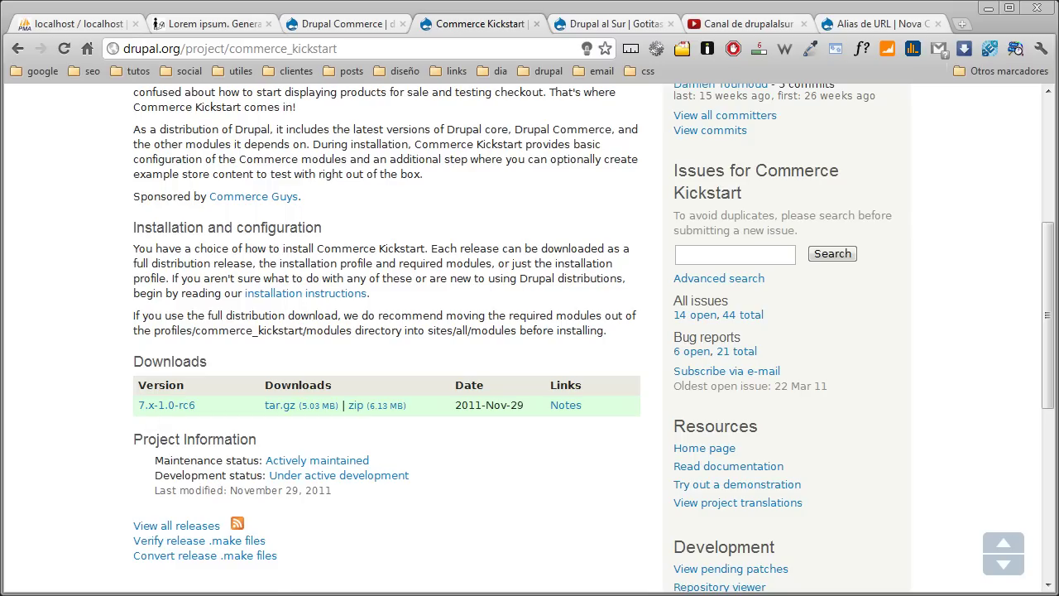
- In Explorer, go from tienda into profiles > commerce_kickstart > modules
{"action": "key", "text": "alt+Tab"}
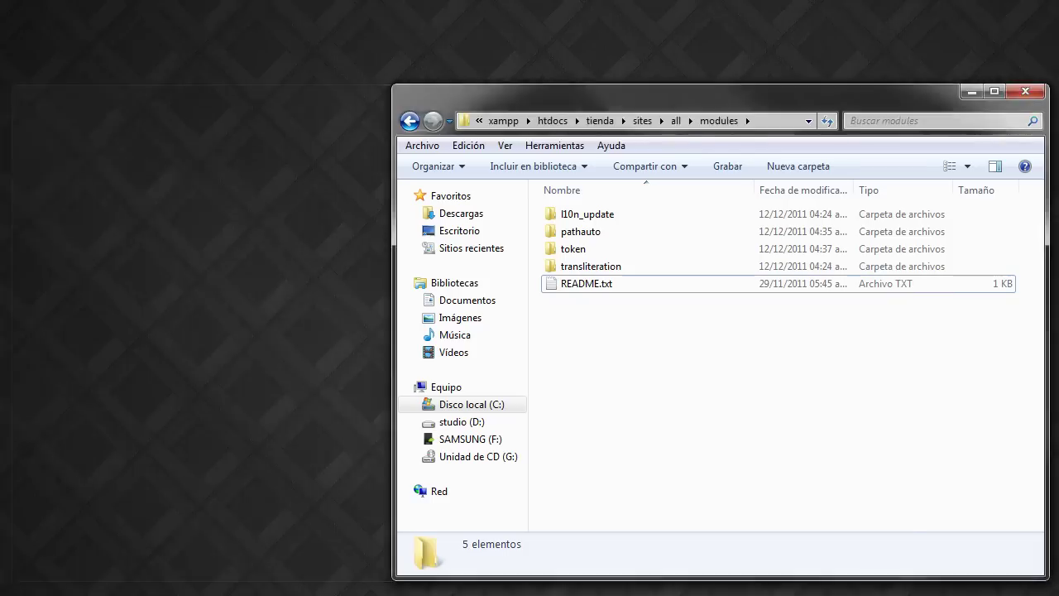
{"action": "left_click", "coordinate": [594, 122]}
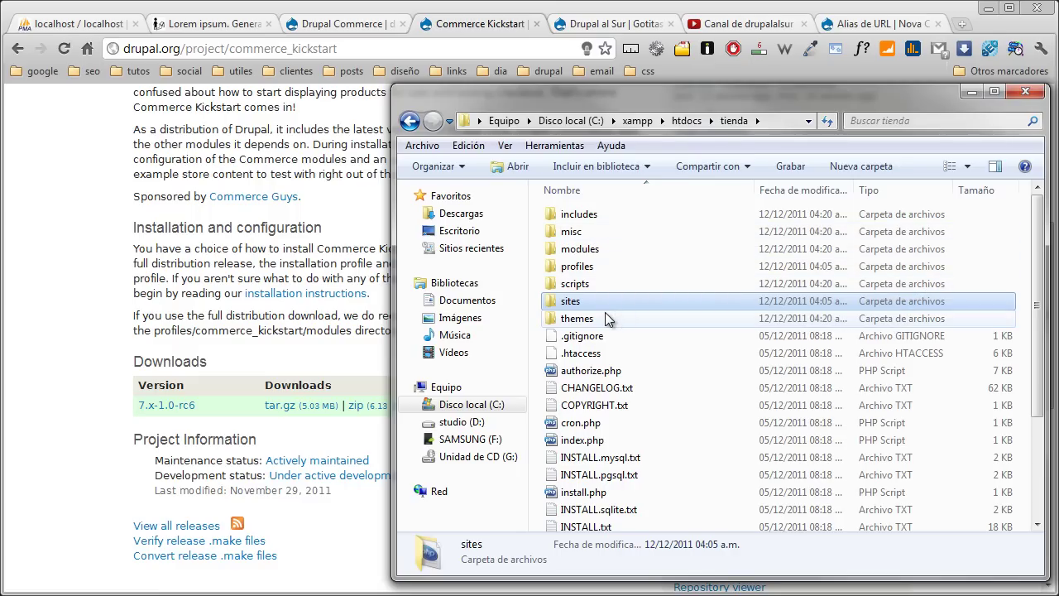
{"action": "double_click", "coordinate": [598, 268]}
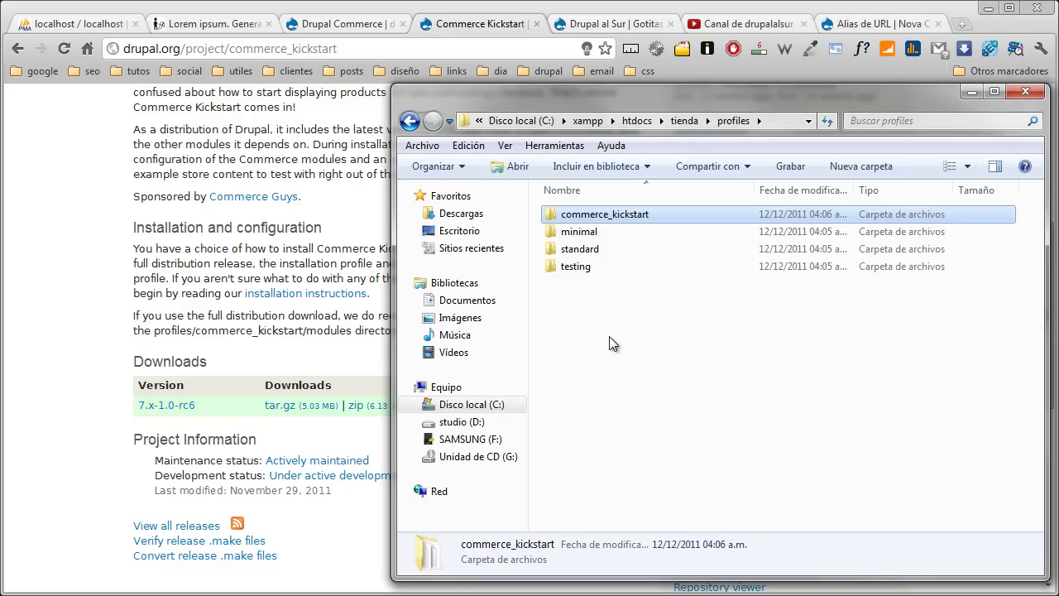
{"action": "double_click", "coordinate": [624, 215]}
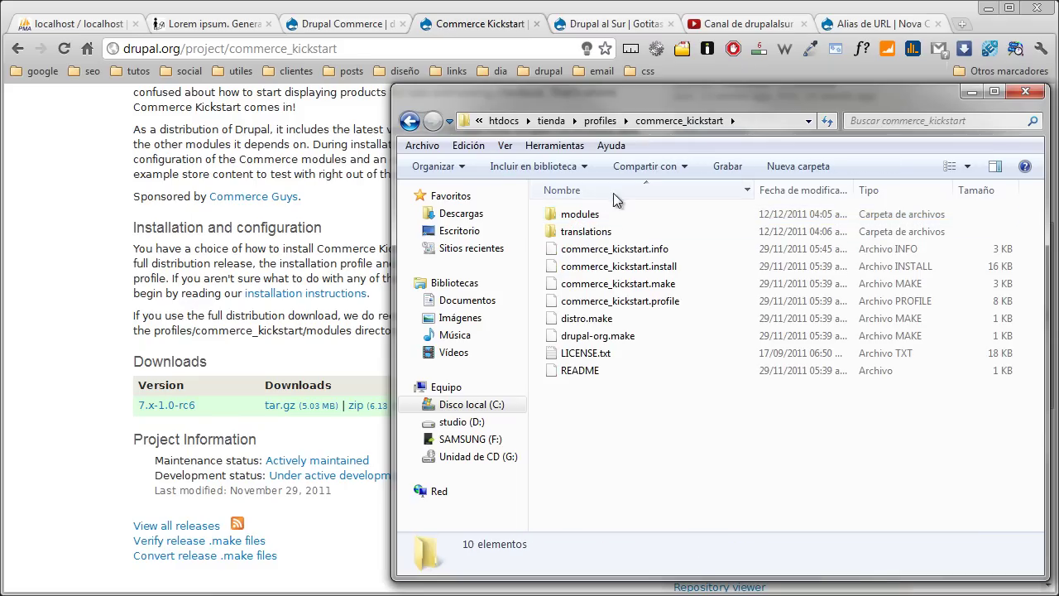
{"action": "double_click", "coordinate": [603, 215]}
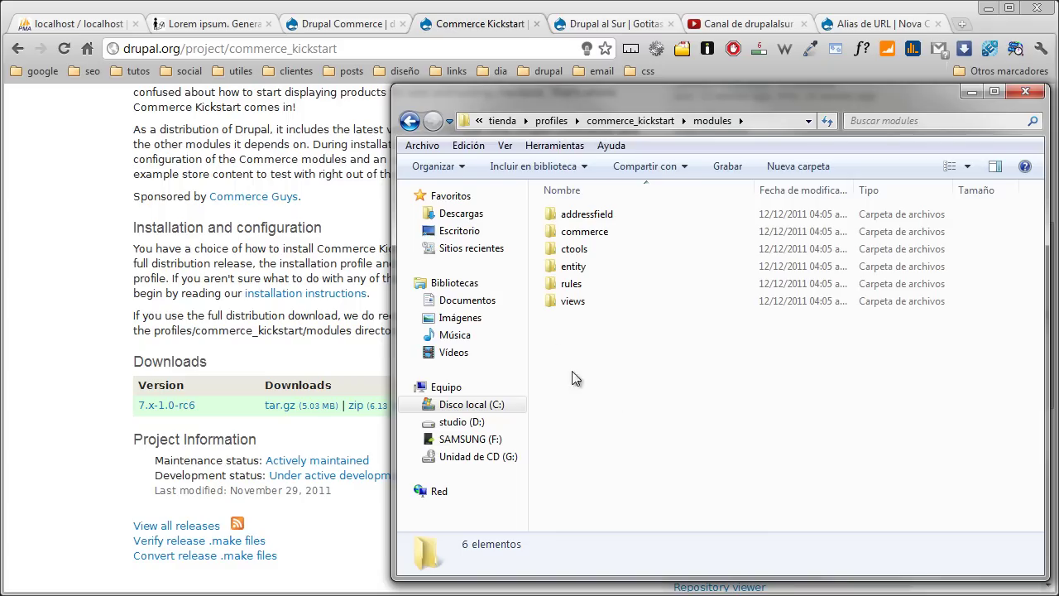
- Look inside the views and commerce module folders, then return to the browser
{"action": "double_click", "coordinate": [571, 302]}
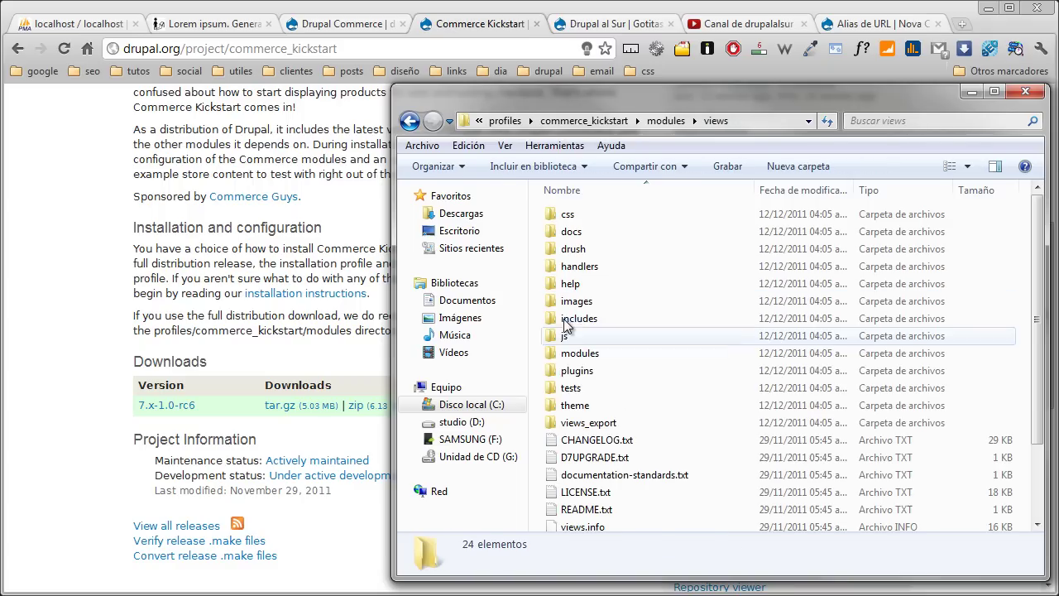
{"action": "left_click", "coordinate": [408, 120]}
{"action": "double_click", "coordinate": [622, 232]}
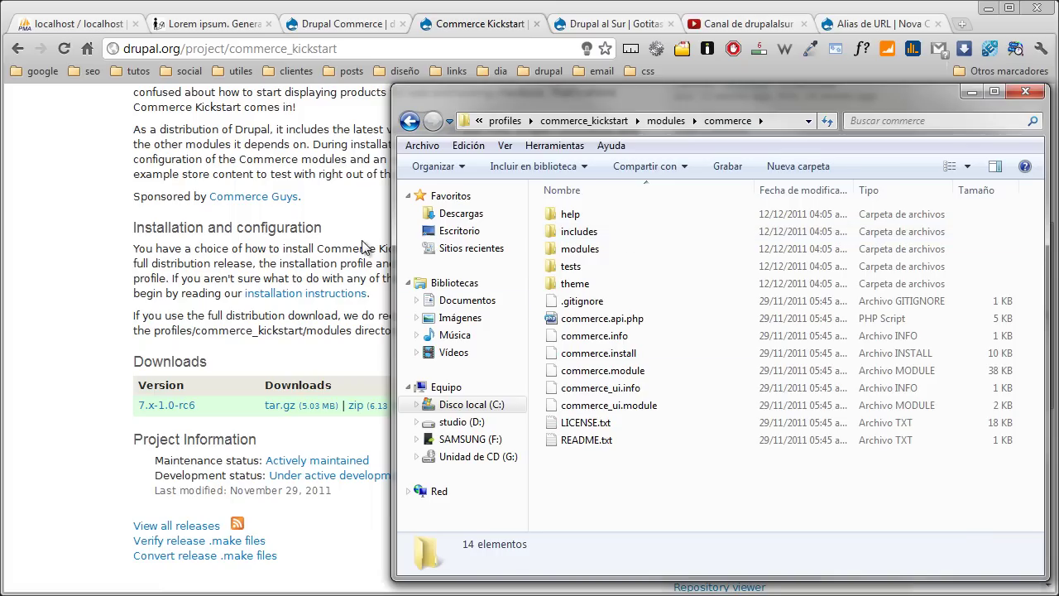
{"action": "left_click", "coordinate": [354, 242]}
- Skim the Drupal Commerce project description, then bring the commerce folder window back
{"action": "left_click", "coordinate": [345, 17]}
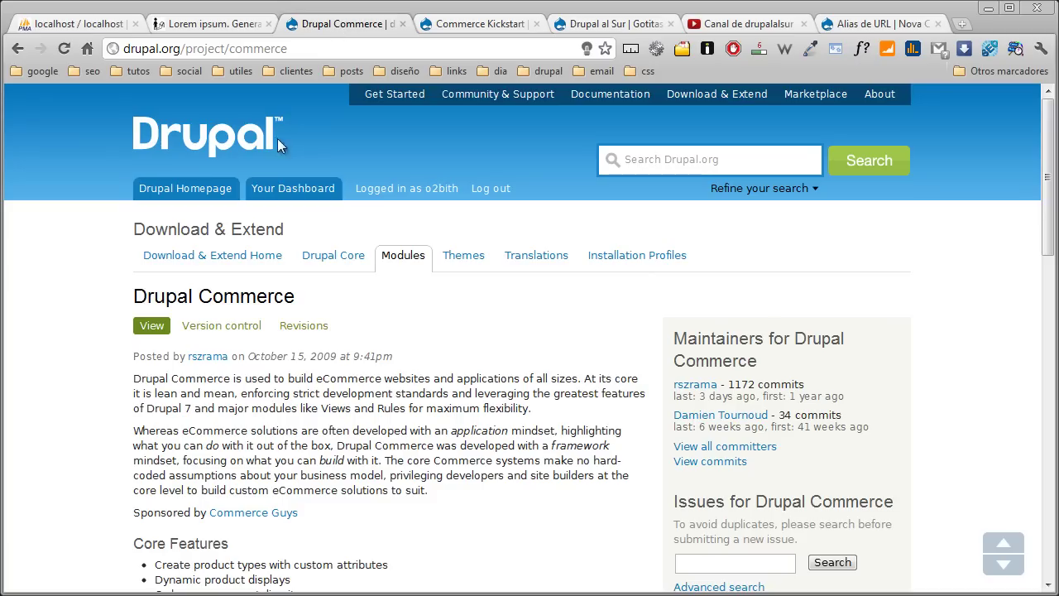
{"action": "scroll", "coordinate": [124, 302], "scroll_direction": "down", "scroll_amount": 3}
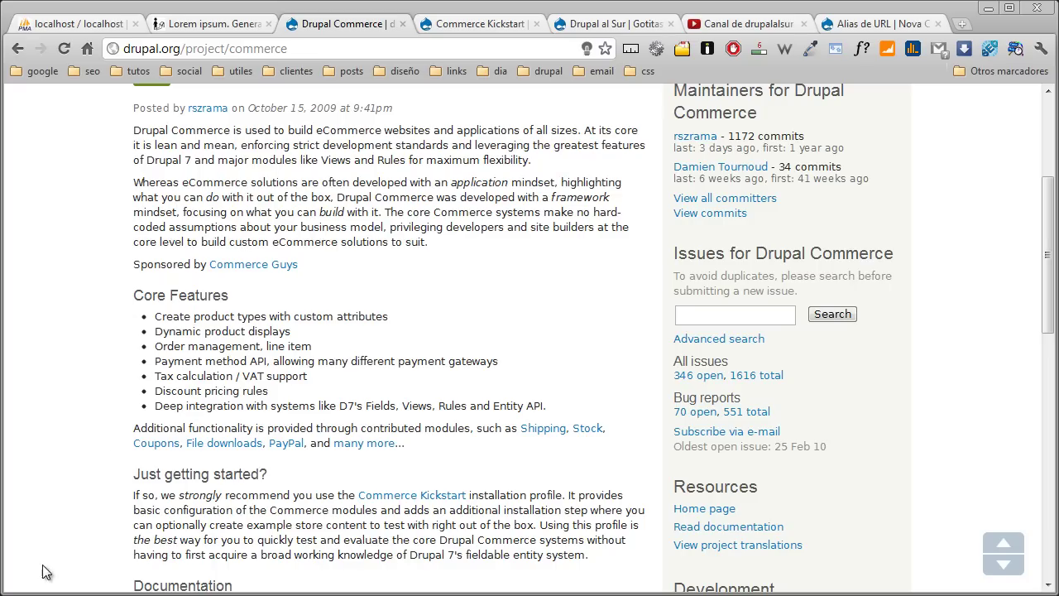
{"action": "key", "text": "alt+Tab"}
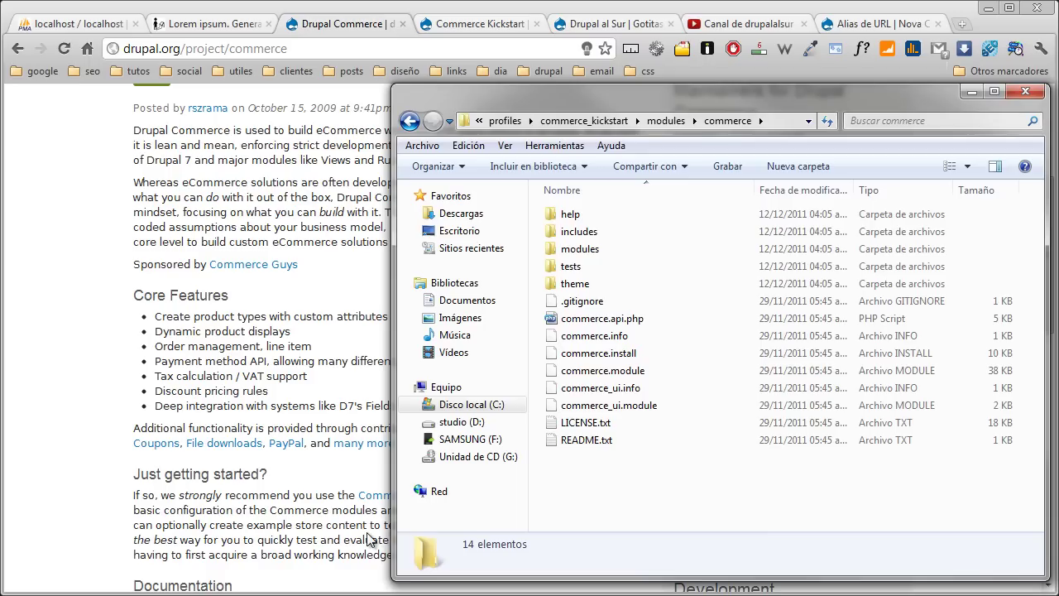
- Jump back to the tienda root, select sites and profiles, then switch to the Descargas\Drupal window
{"action": "left_click", "coordinate": [480, 121]}
{"action": "left_click", "coordinate": [488, 140]}
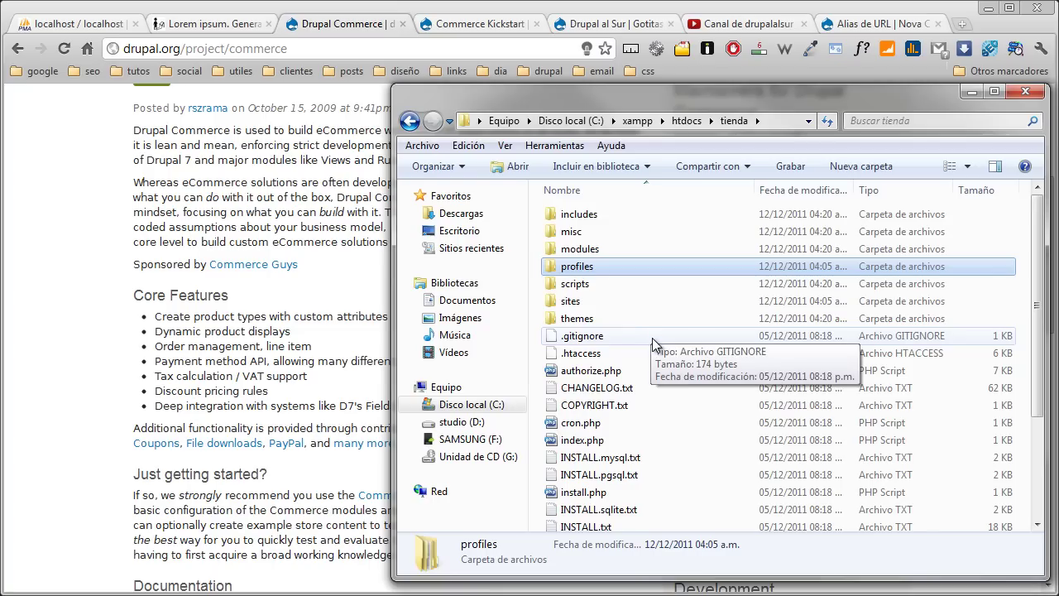
{"action": "left_click", "coordinate": [609, 302]}
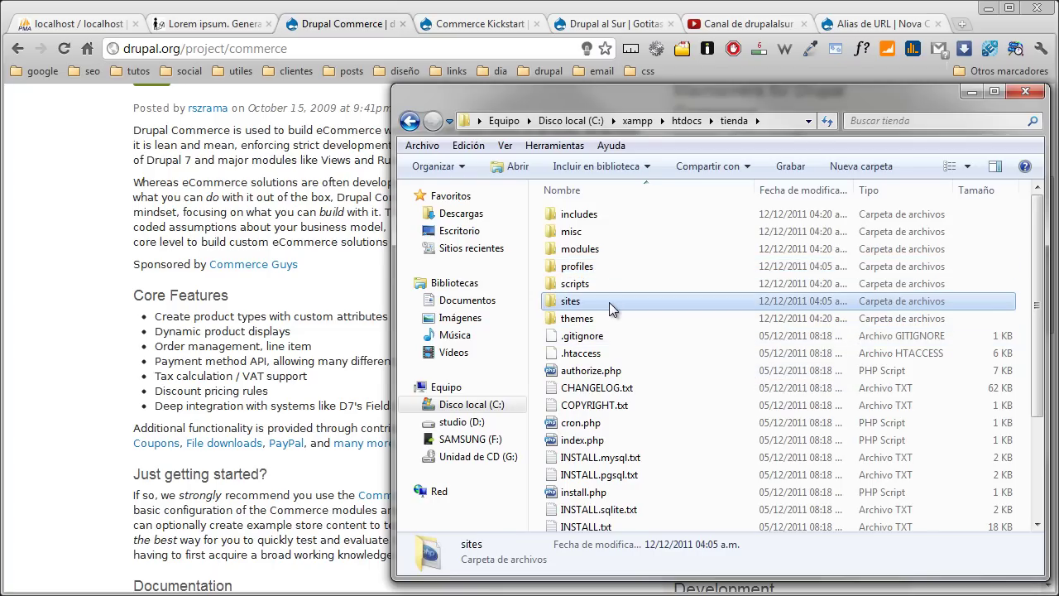
{"action": "left_click", "coordinate": [609, 268]}
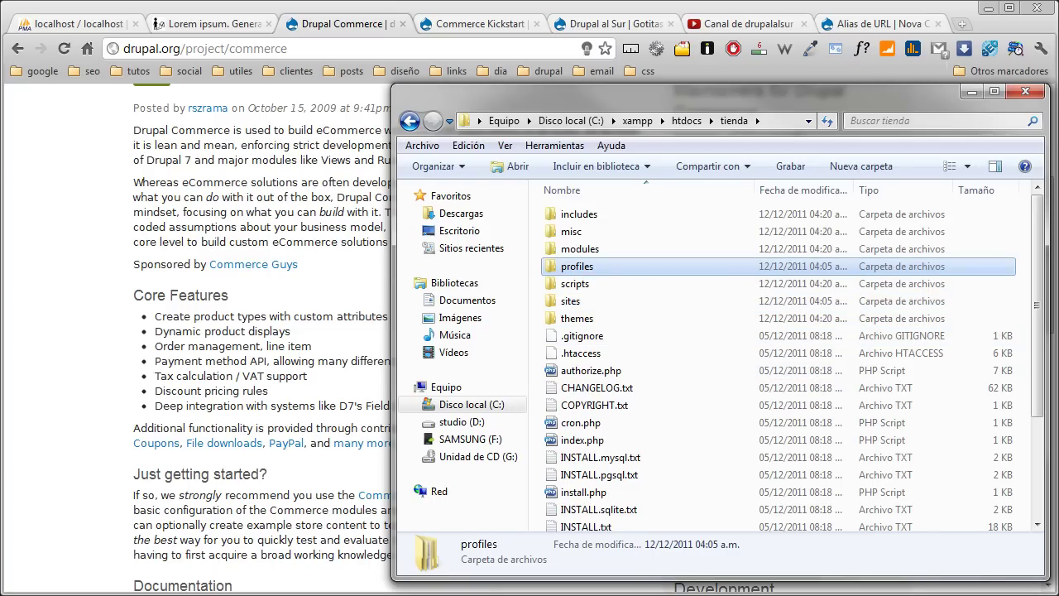
{"action": "key", "text": "alt+Tab"}
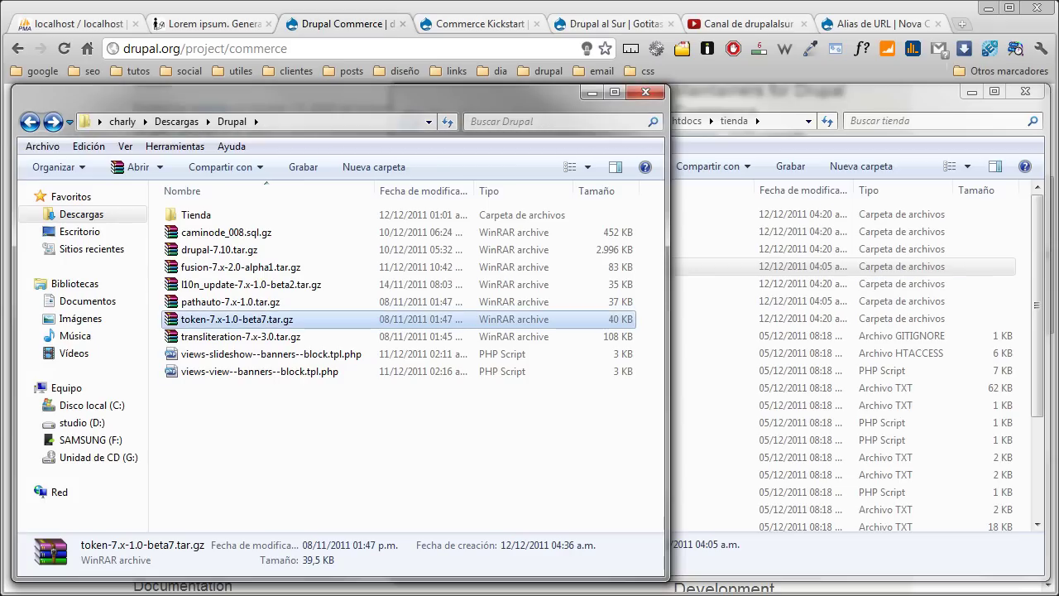
- Check the Tienda downloads folder a few times, then reload the URL alias settings page
{"action": "double_click", "coordinate": [197, 215]}
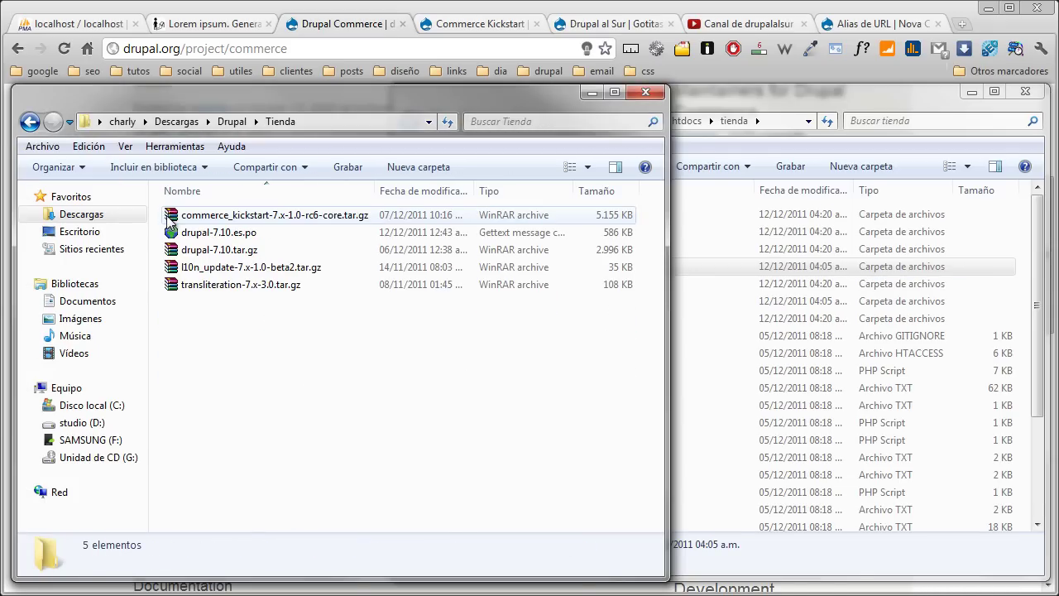
{"action": "left_click", "coordinate": [30, 122]}
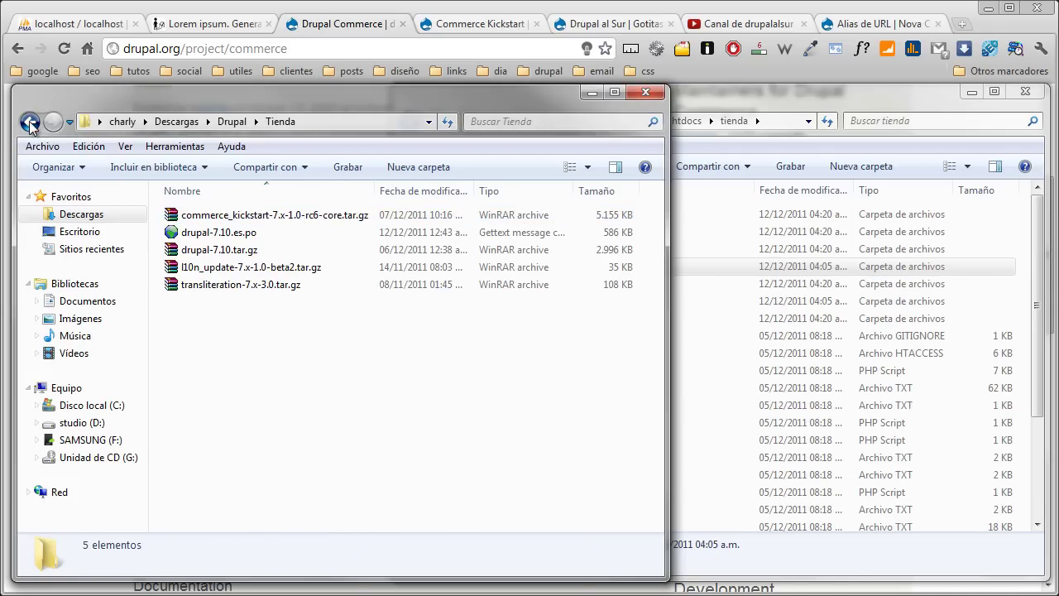
{"action": "left_click", "coordinate": [217, 486]}
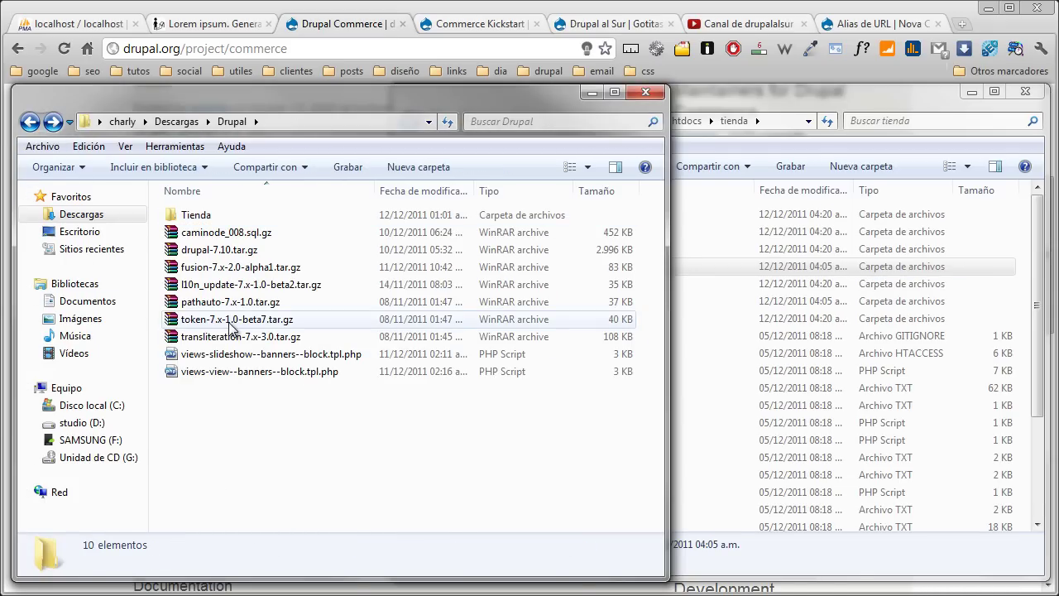
{"action": "double_click", "coordinate": [197, 216]}
{"action": "key", "text": "alt"}
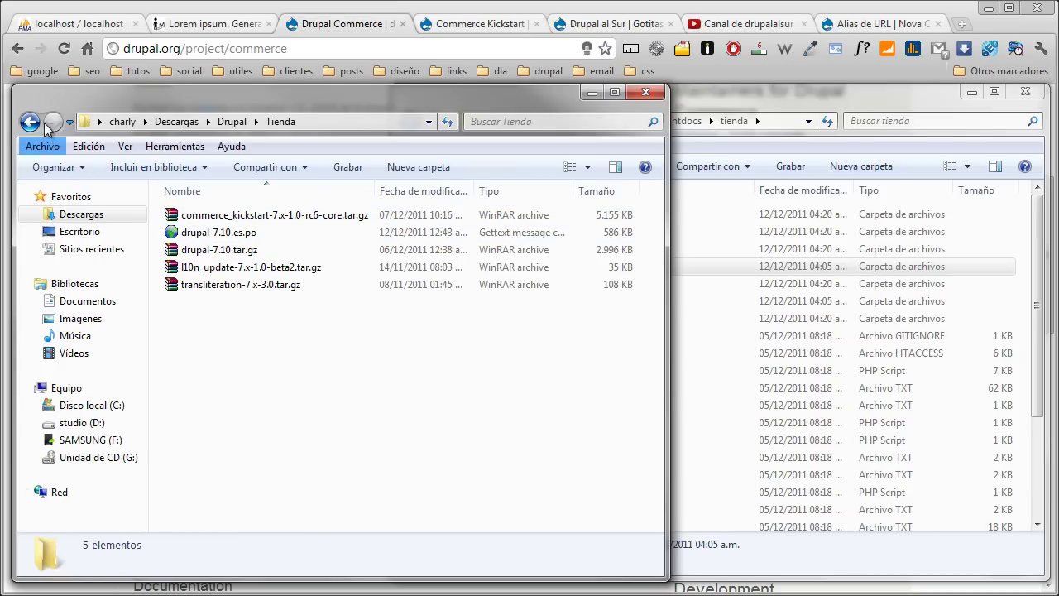
{"action": "left_click", "coordinate": [42, 122]}
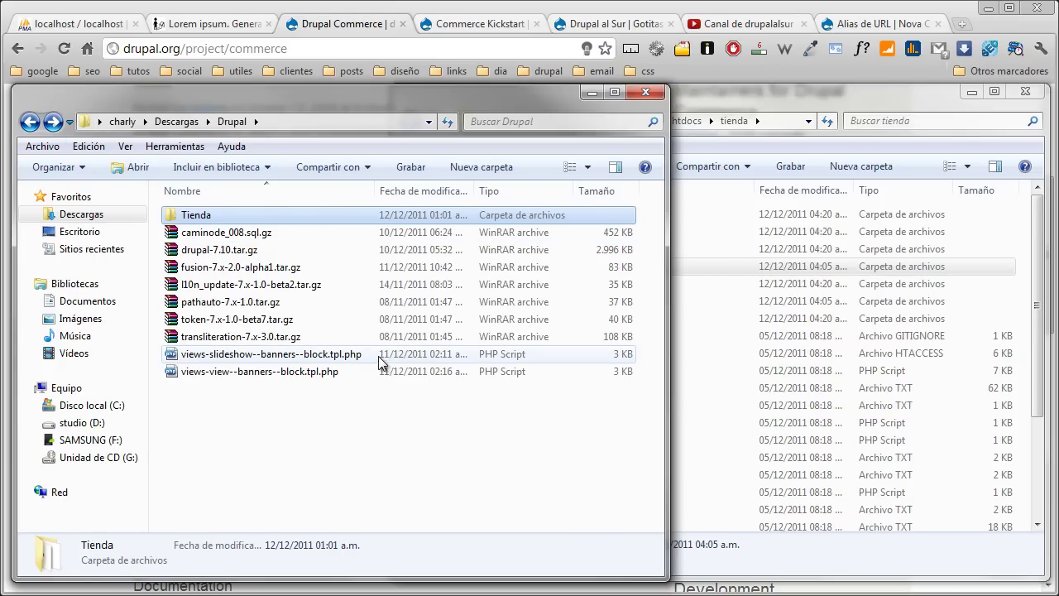
{"action": "double_click", "coordinate": [221, 212]}
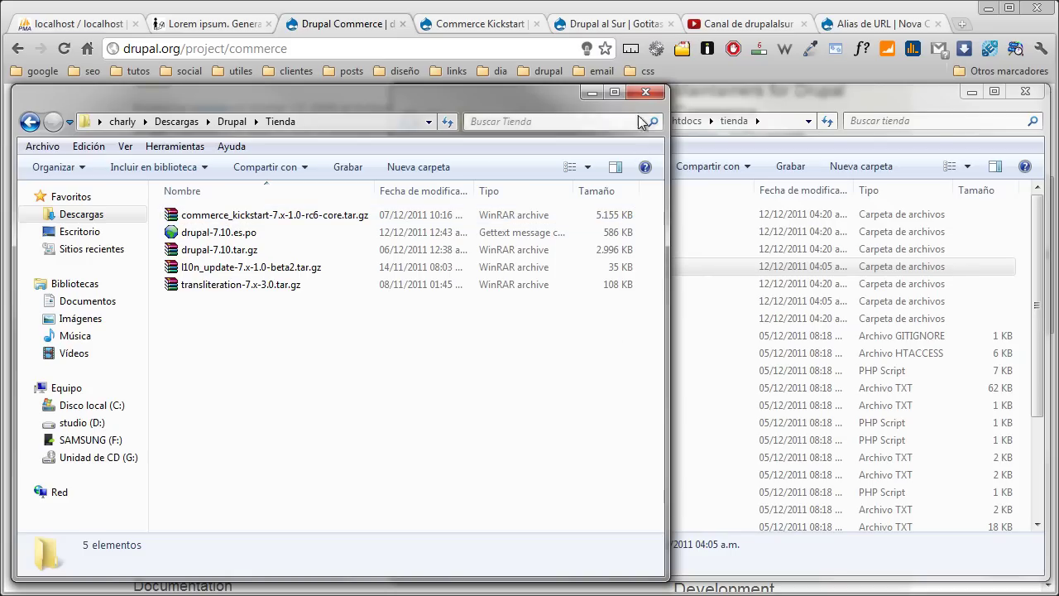
{"action": "left_click", "coordinate": [884, 23]}
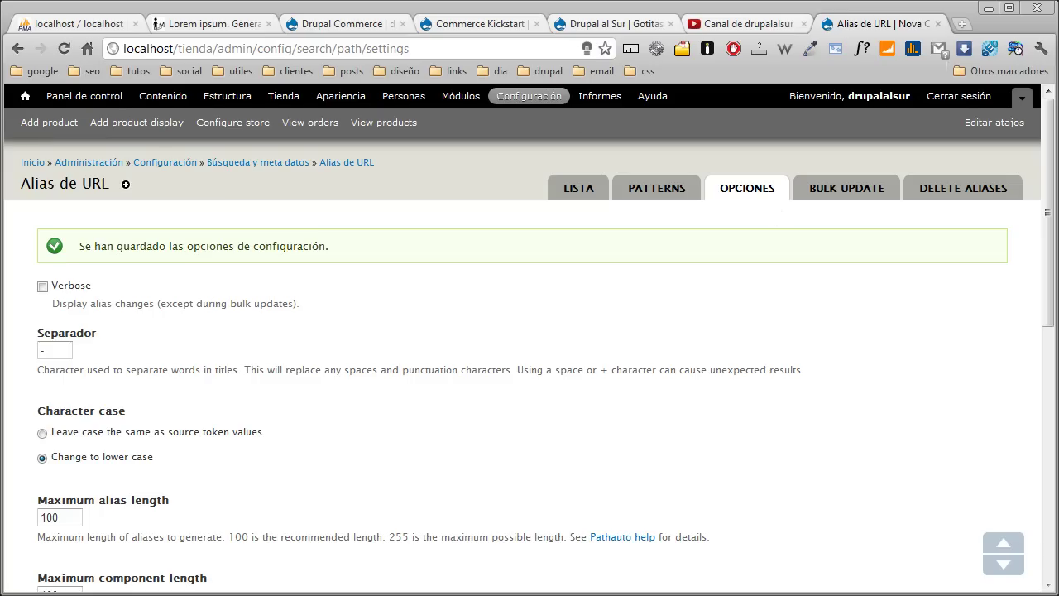
{"action": "left_click", "coordinate": [24, 96]}
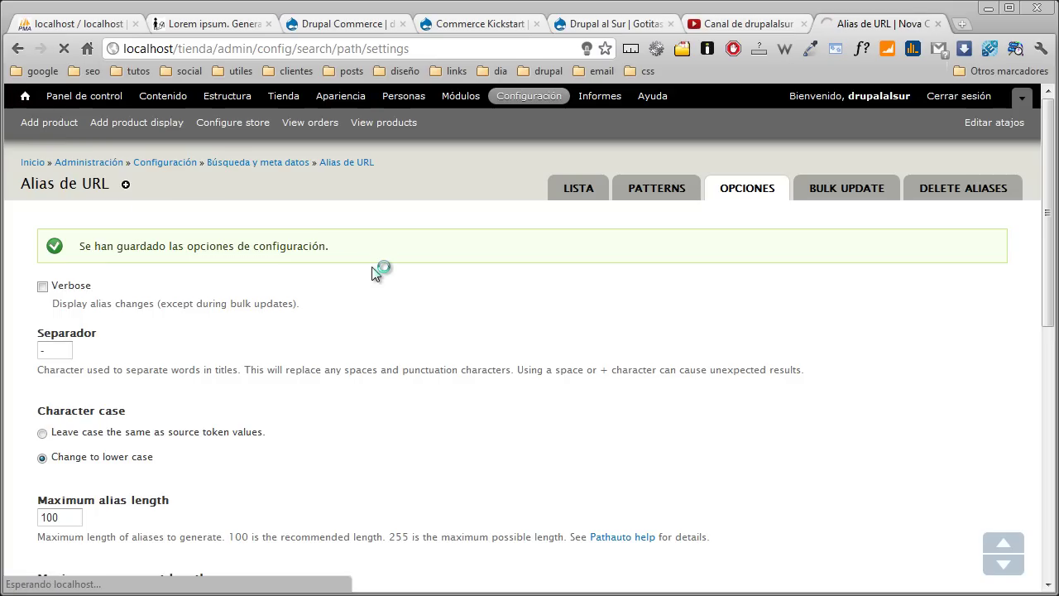